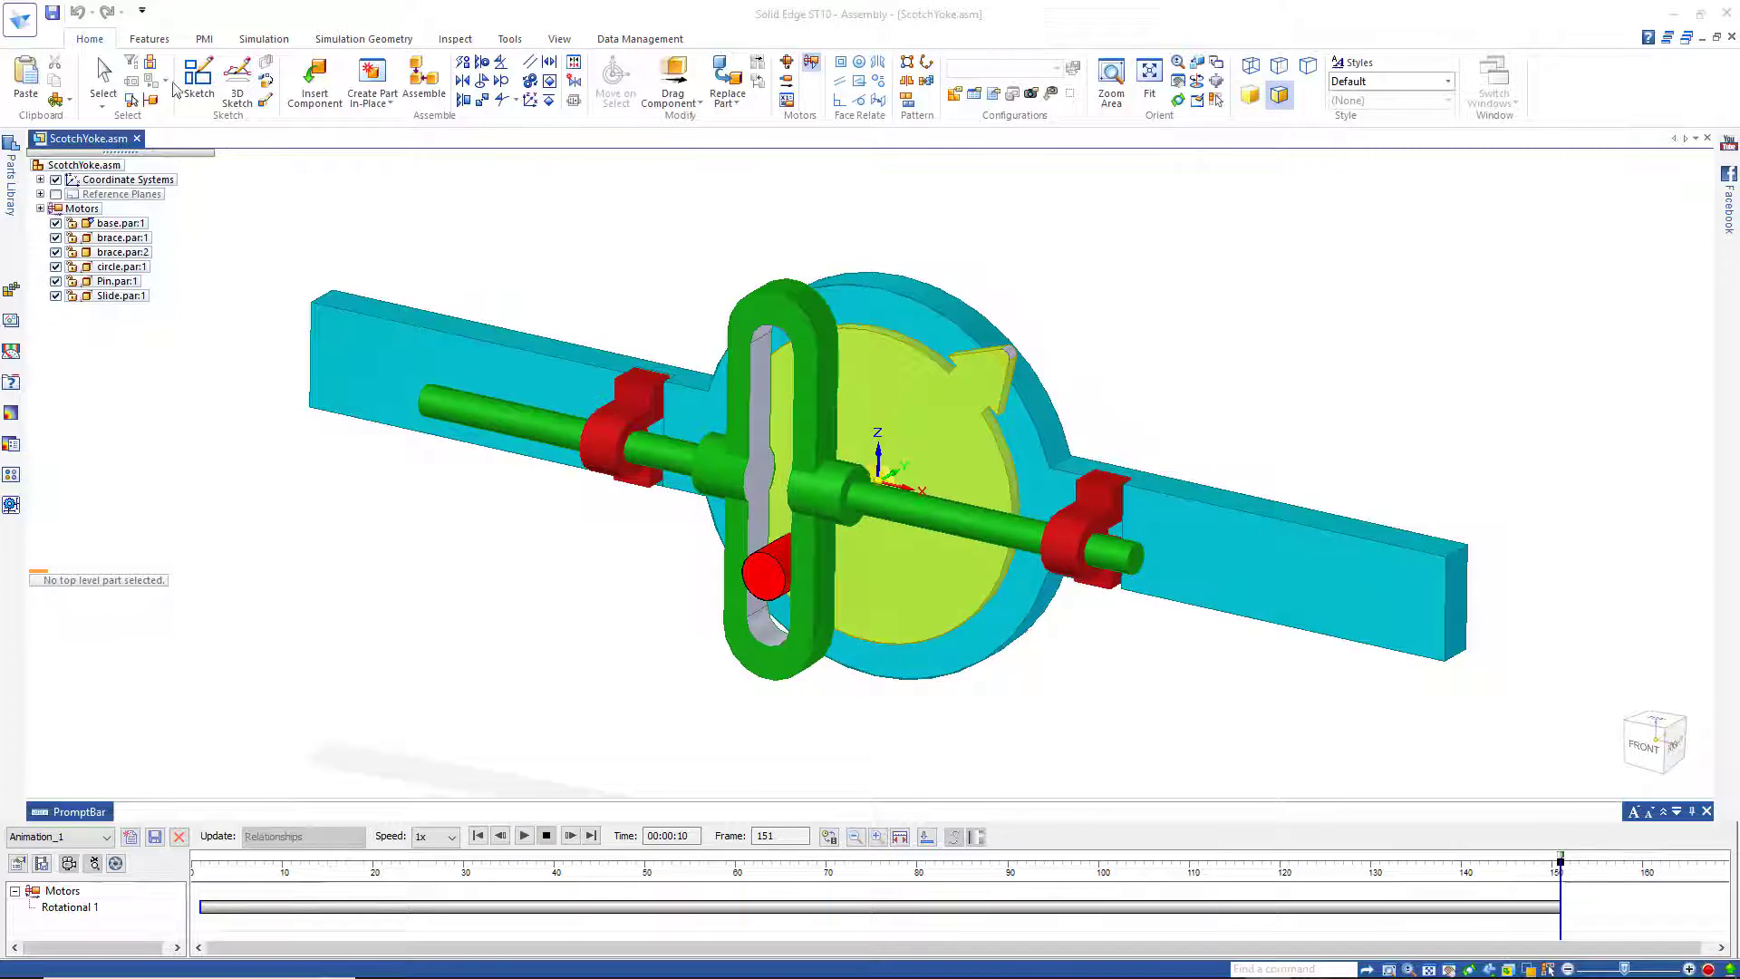
Open the green Slide part of the Scotch yoke assembly for in-place editing.
{"action": "left_click", "coordinate": [103, 77]}
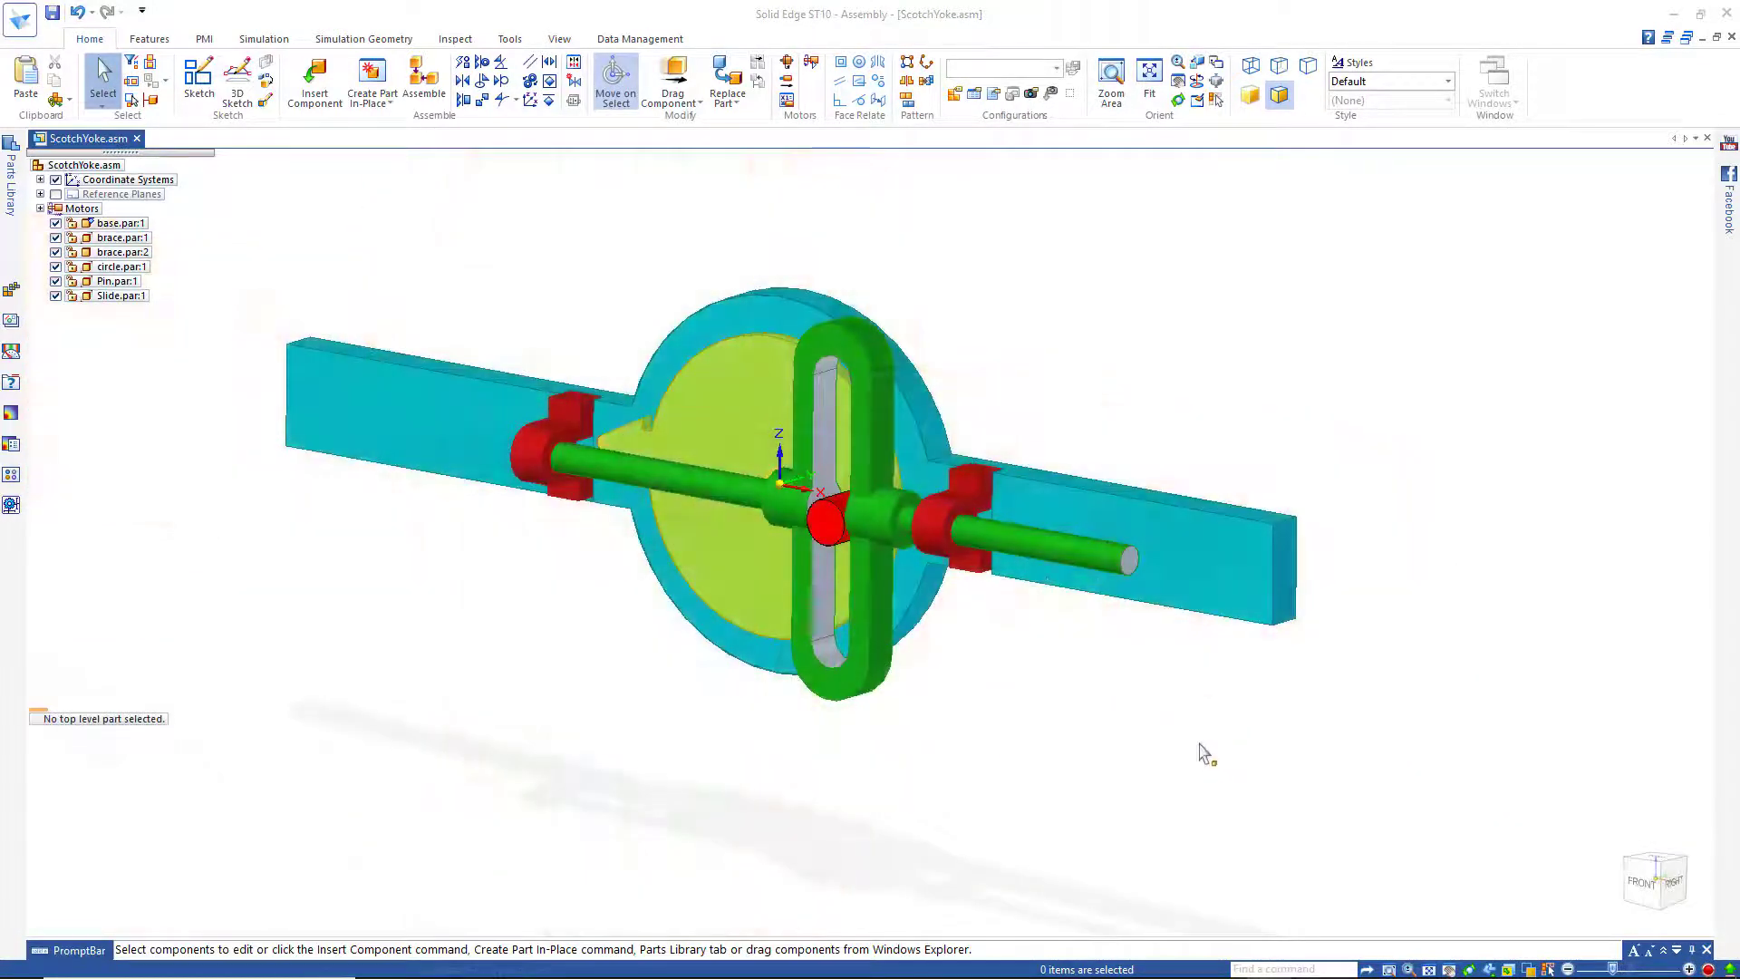
{"action": "left_click", "coordinate": [1052, 556]}
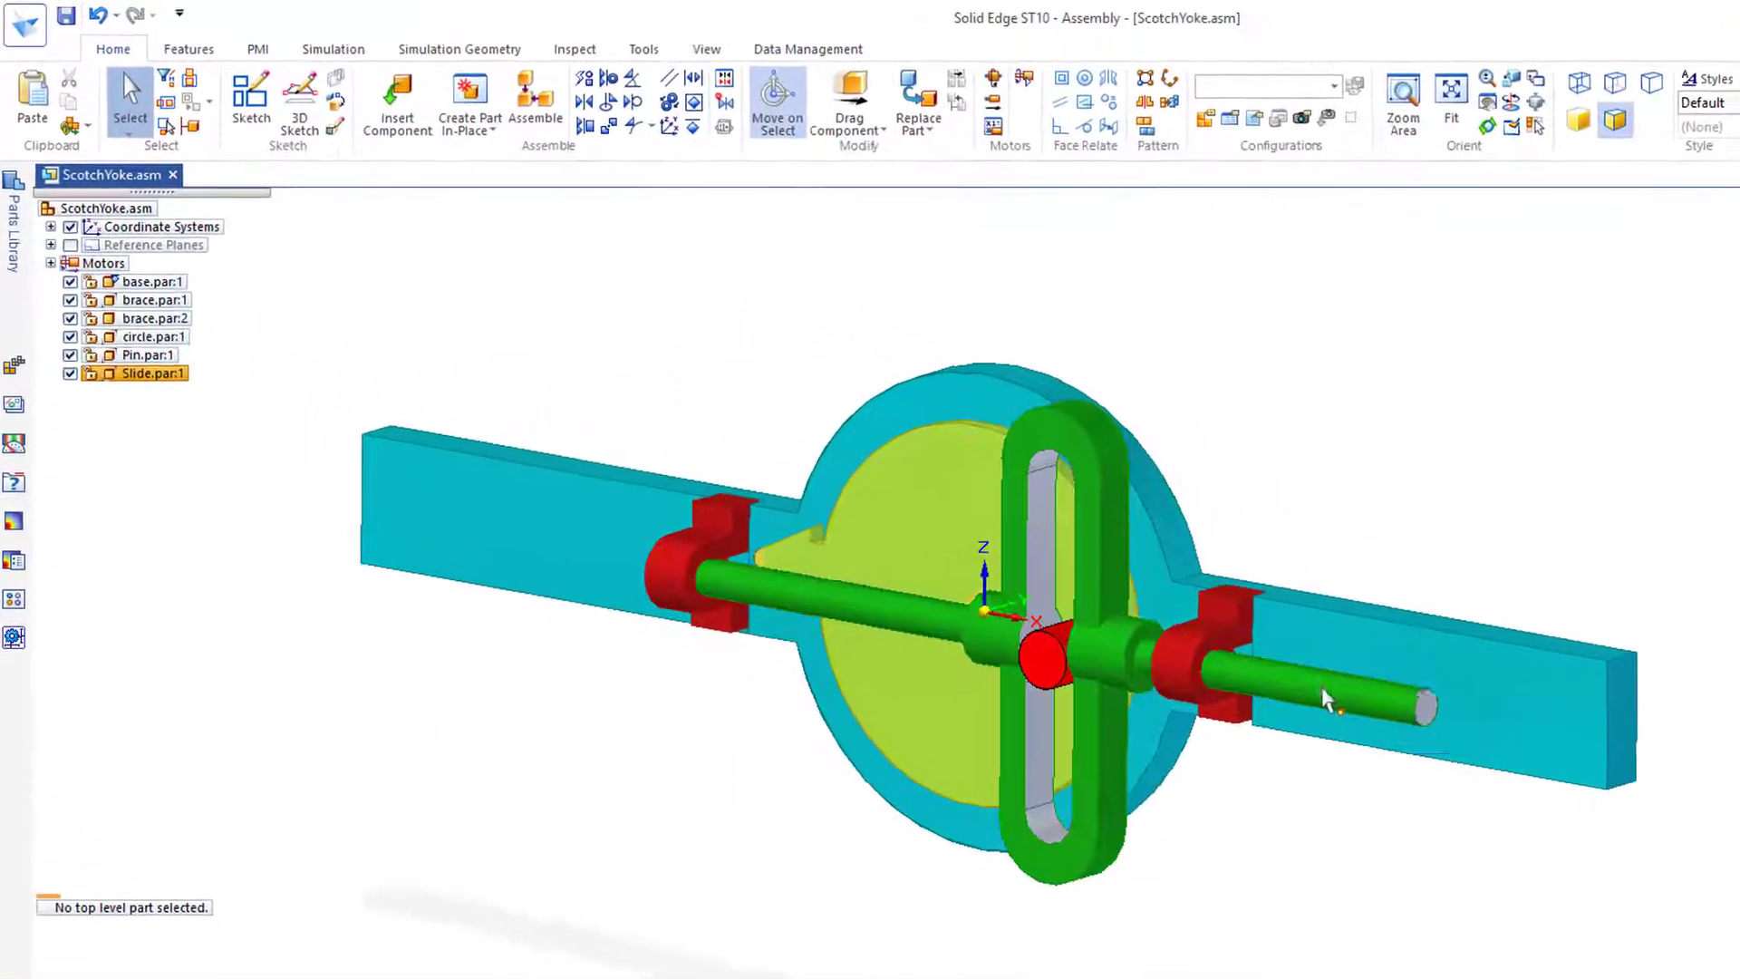
{"action": "right_click", "coordinate": [1396, 698]}
{"action": "double_click", "coordinate": [1455, 711]}
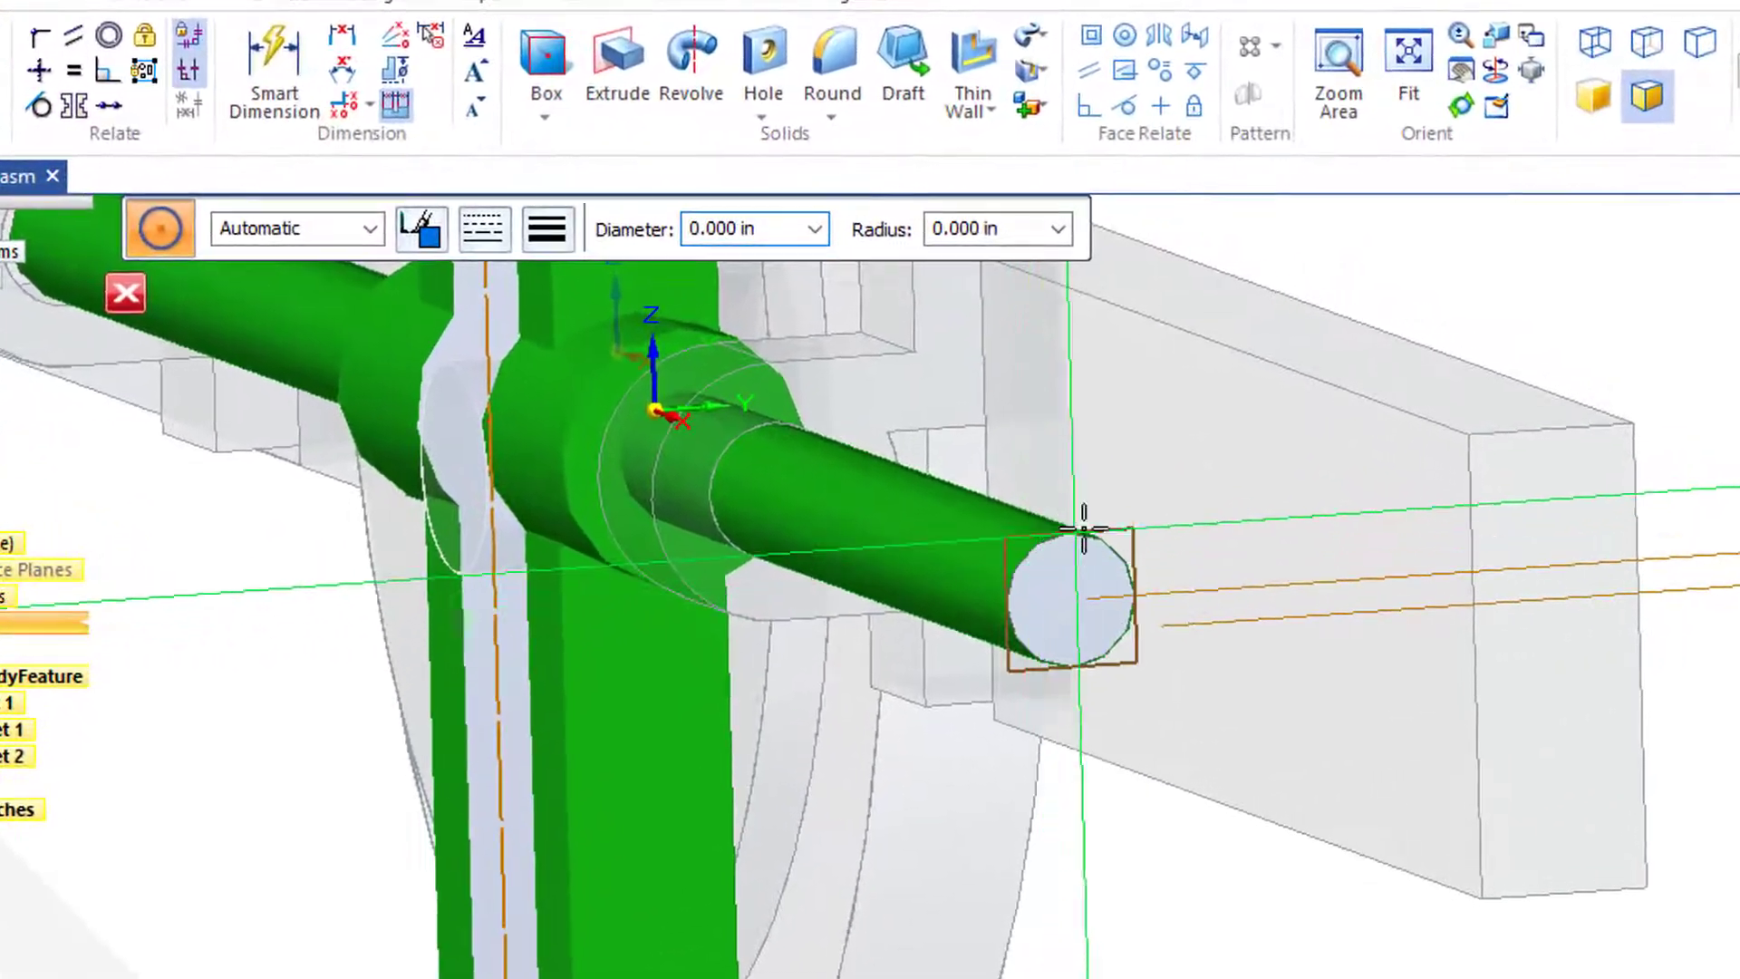
Draw a 5 mm diameter circle concentric with the end face of the slide's rod.
{"action": "left_click", "coordinate": [1072, 596]}
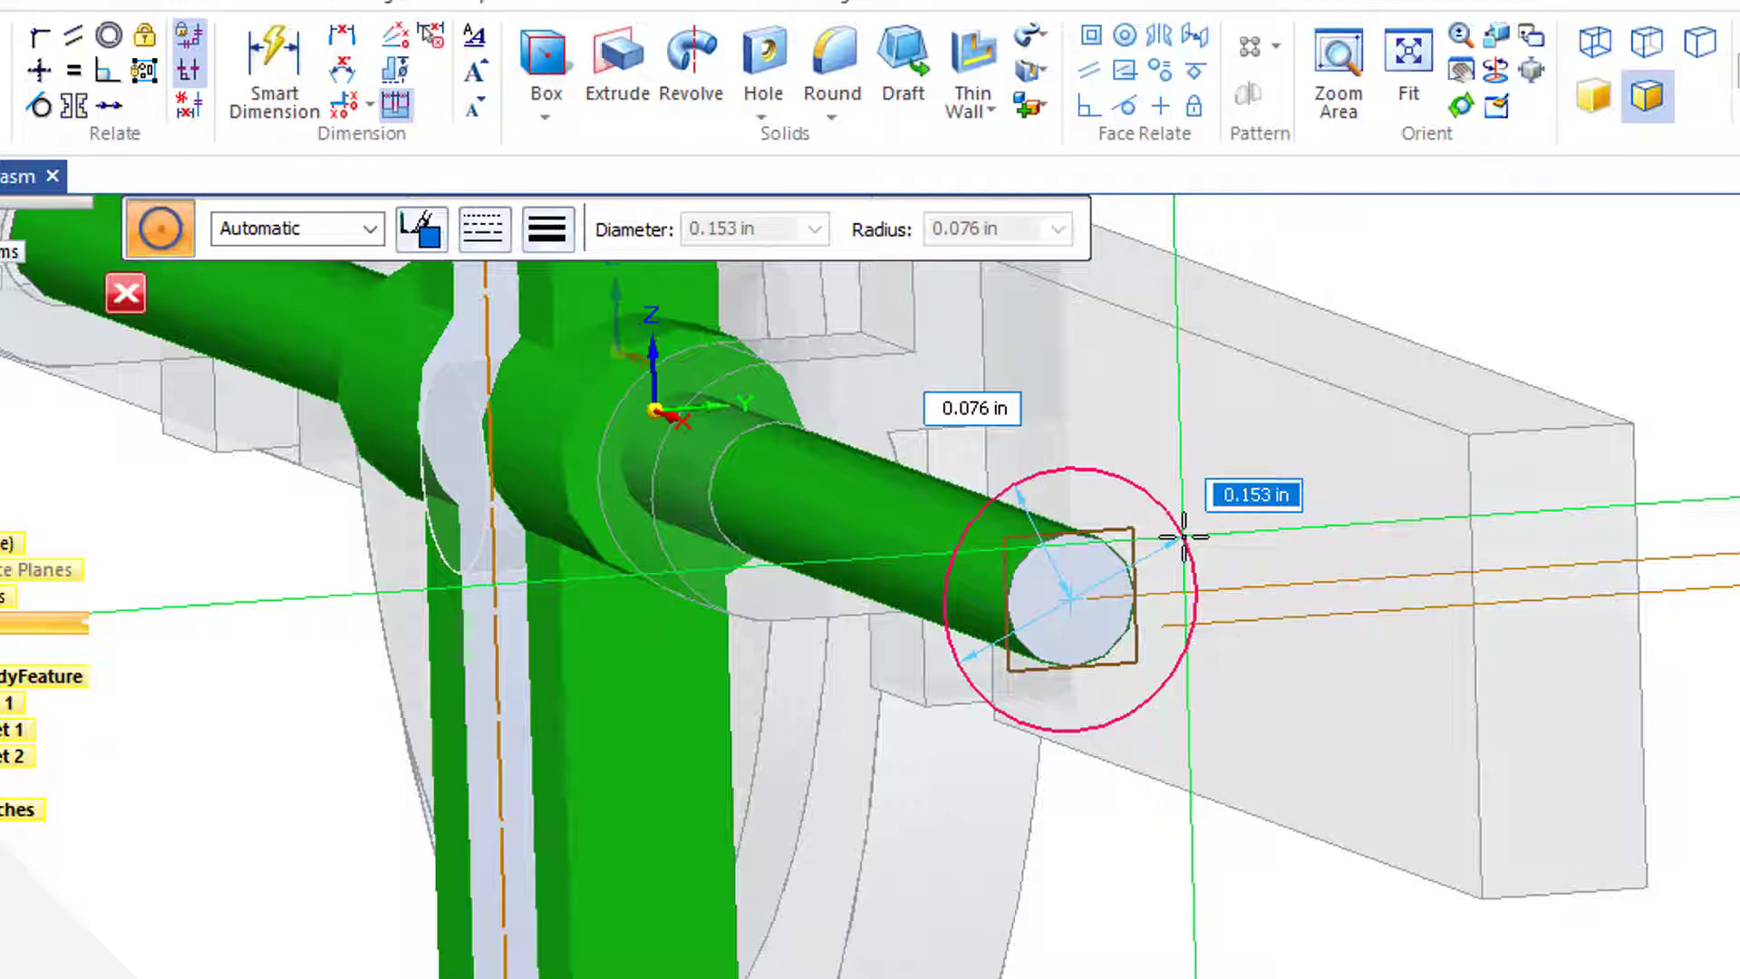
{"action": "type", "text": "5mm"}
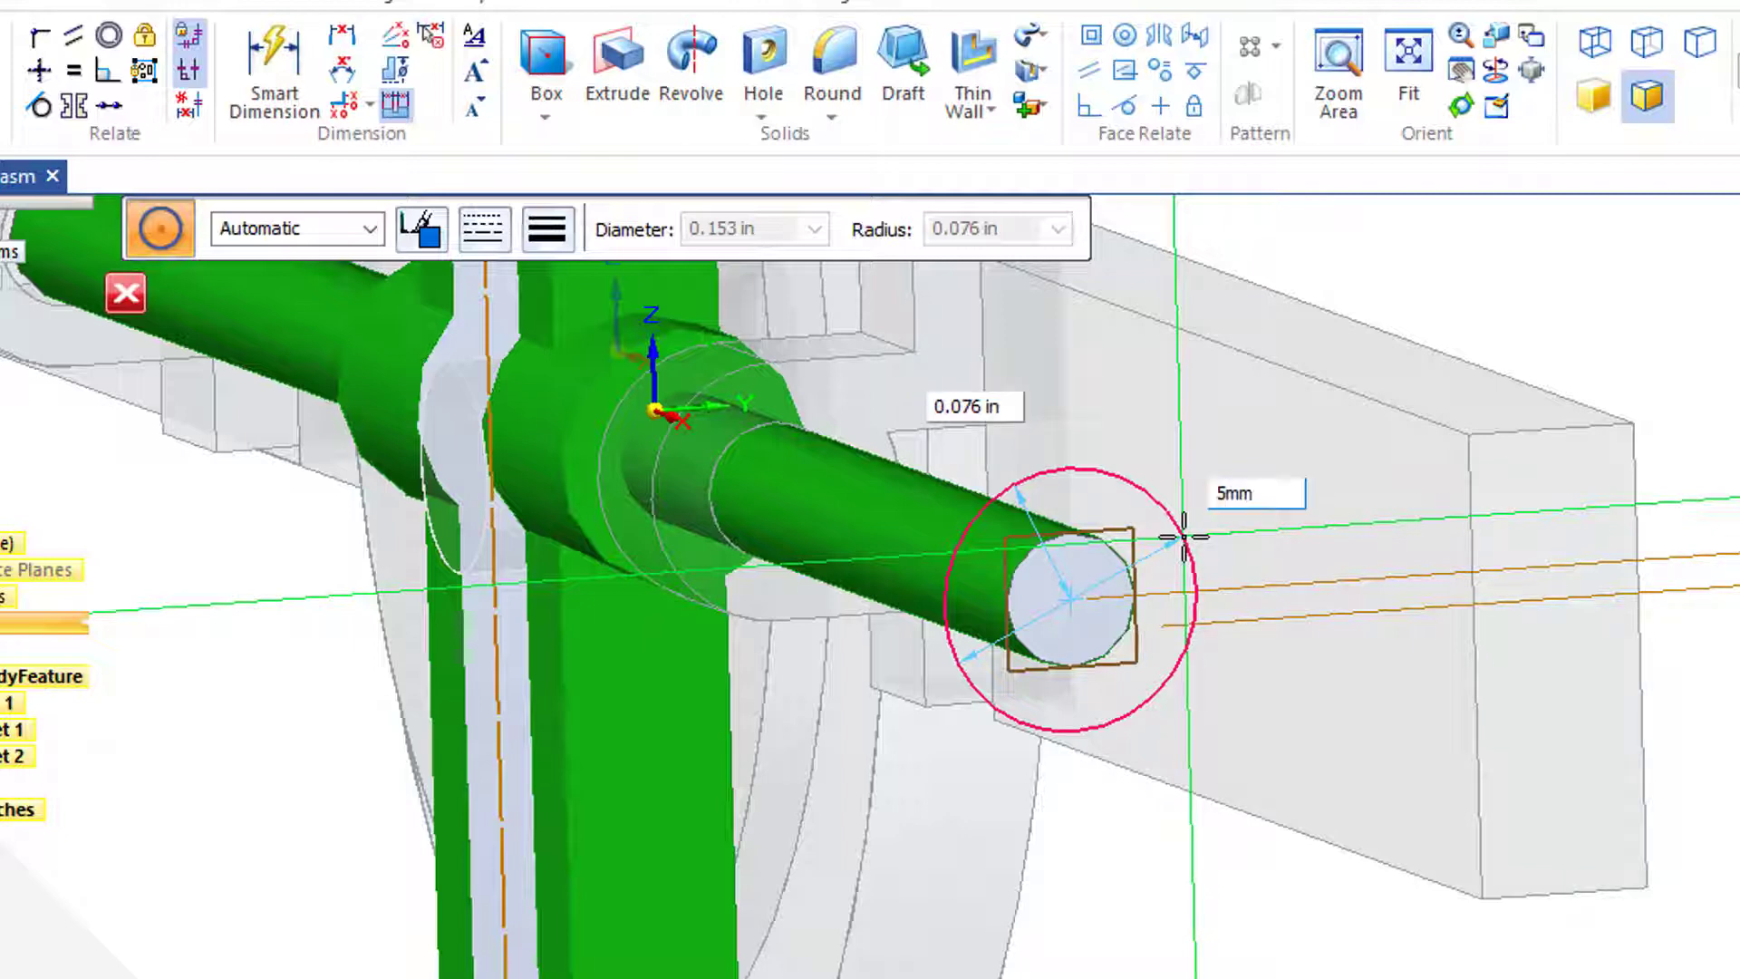
{"action": "key", "text": "Return"}
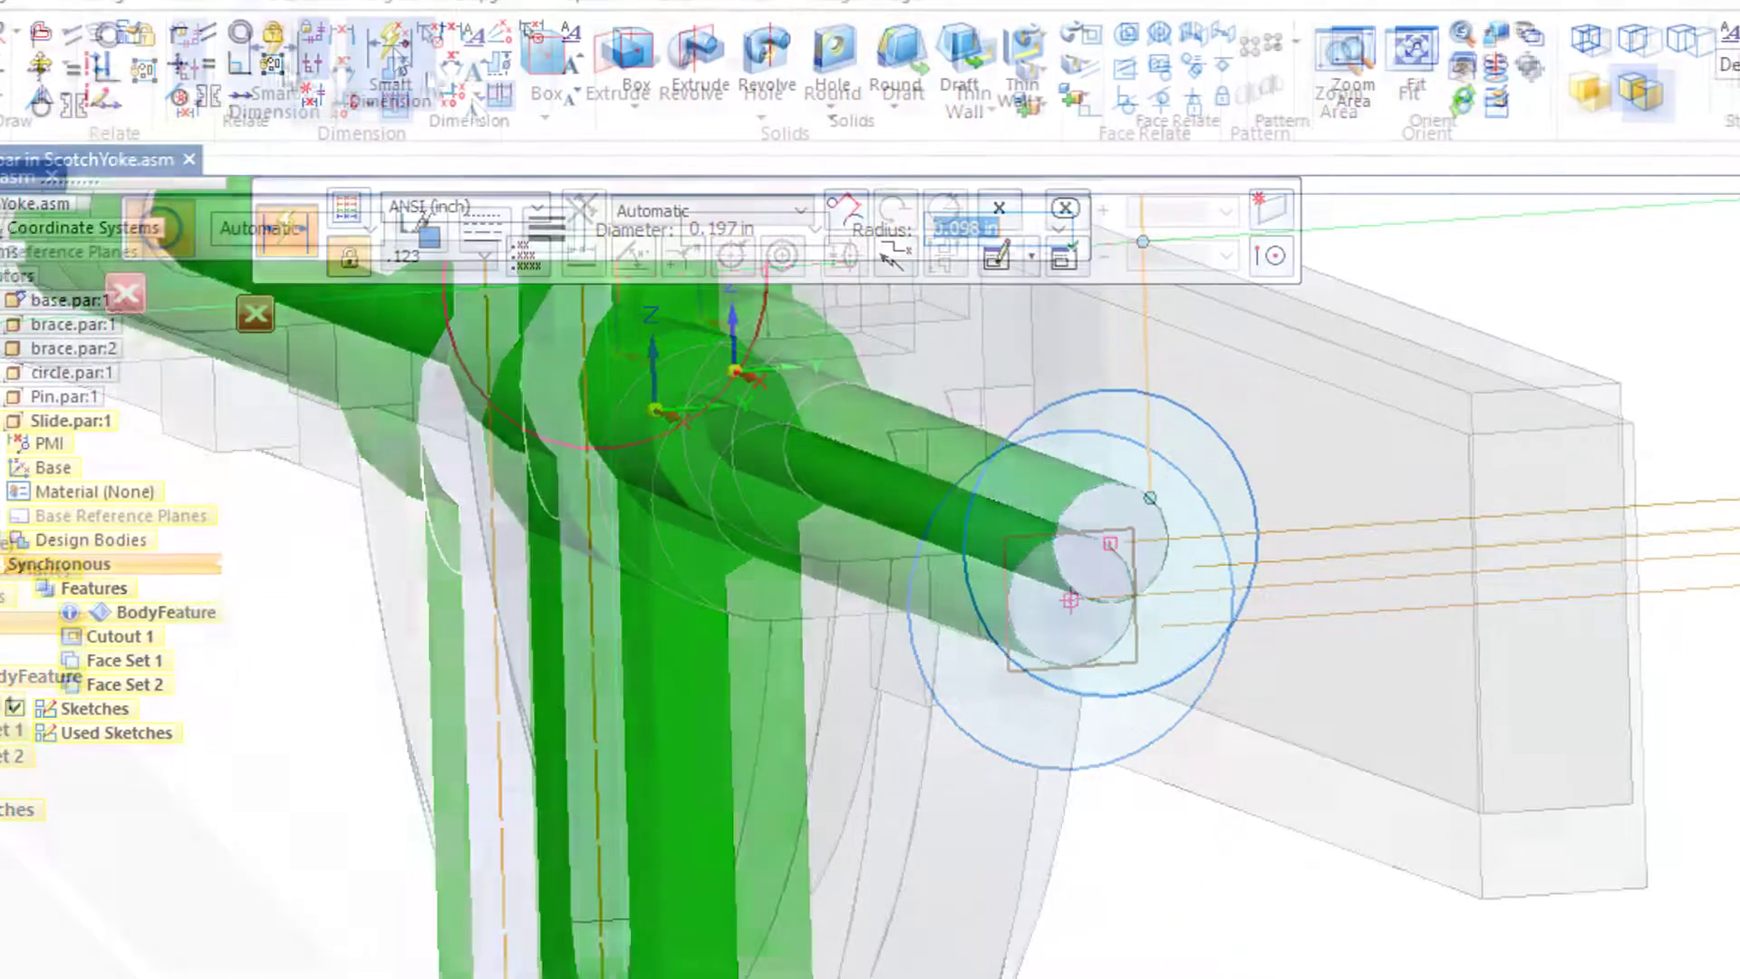
Add a diameter dimension to the circle using the ANSI (mm) dimension style.
{"action": "left_click", "coordinate": [273, 63]}
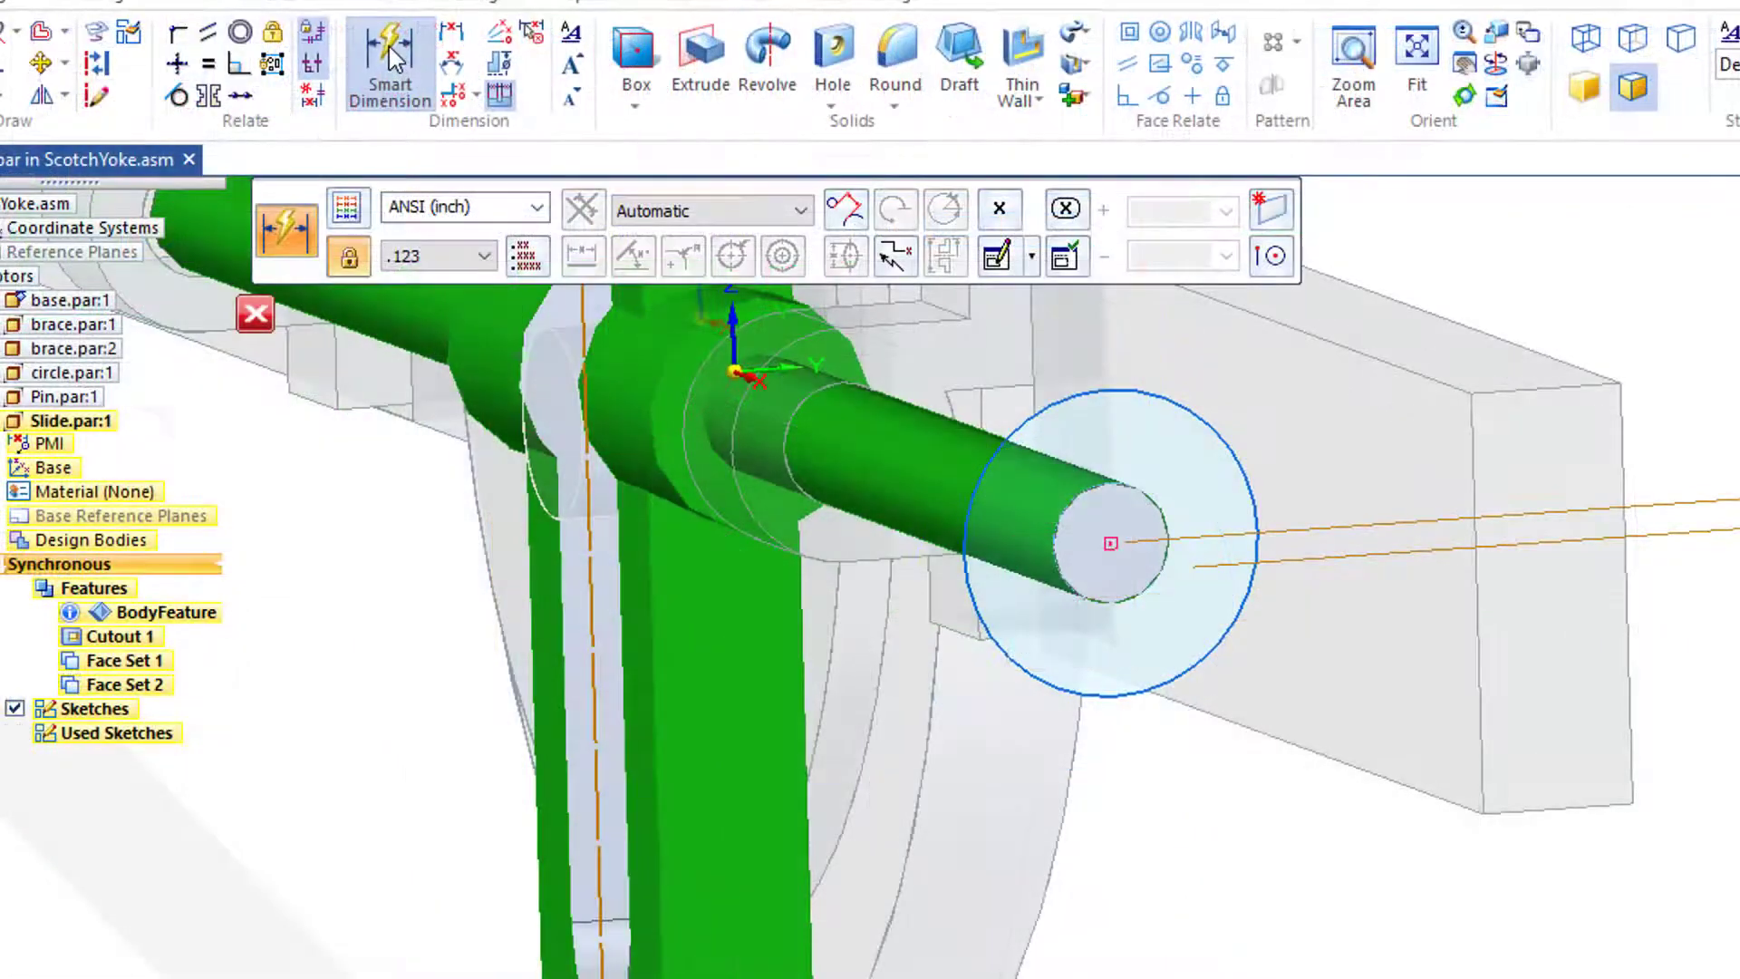
{"action": "left_click", "coordinate": [1240, 466]}
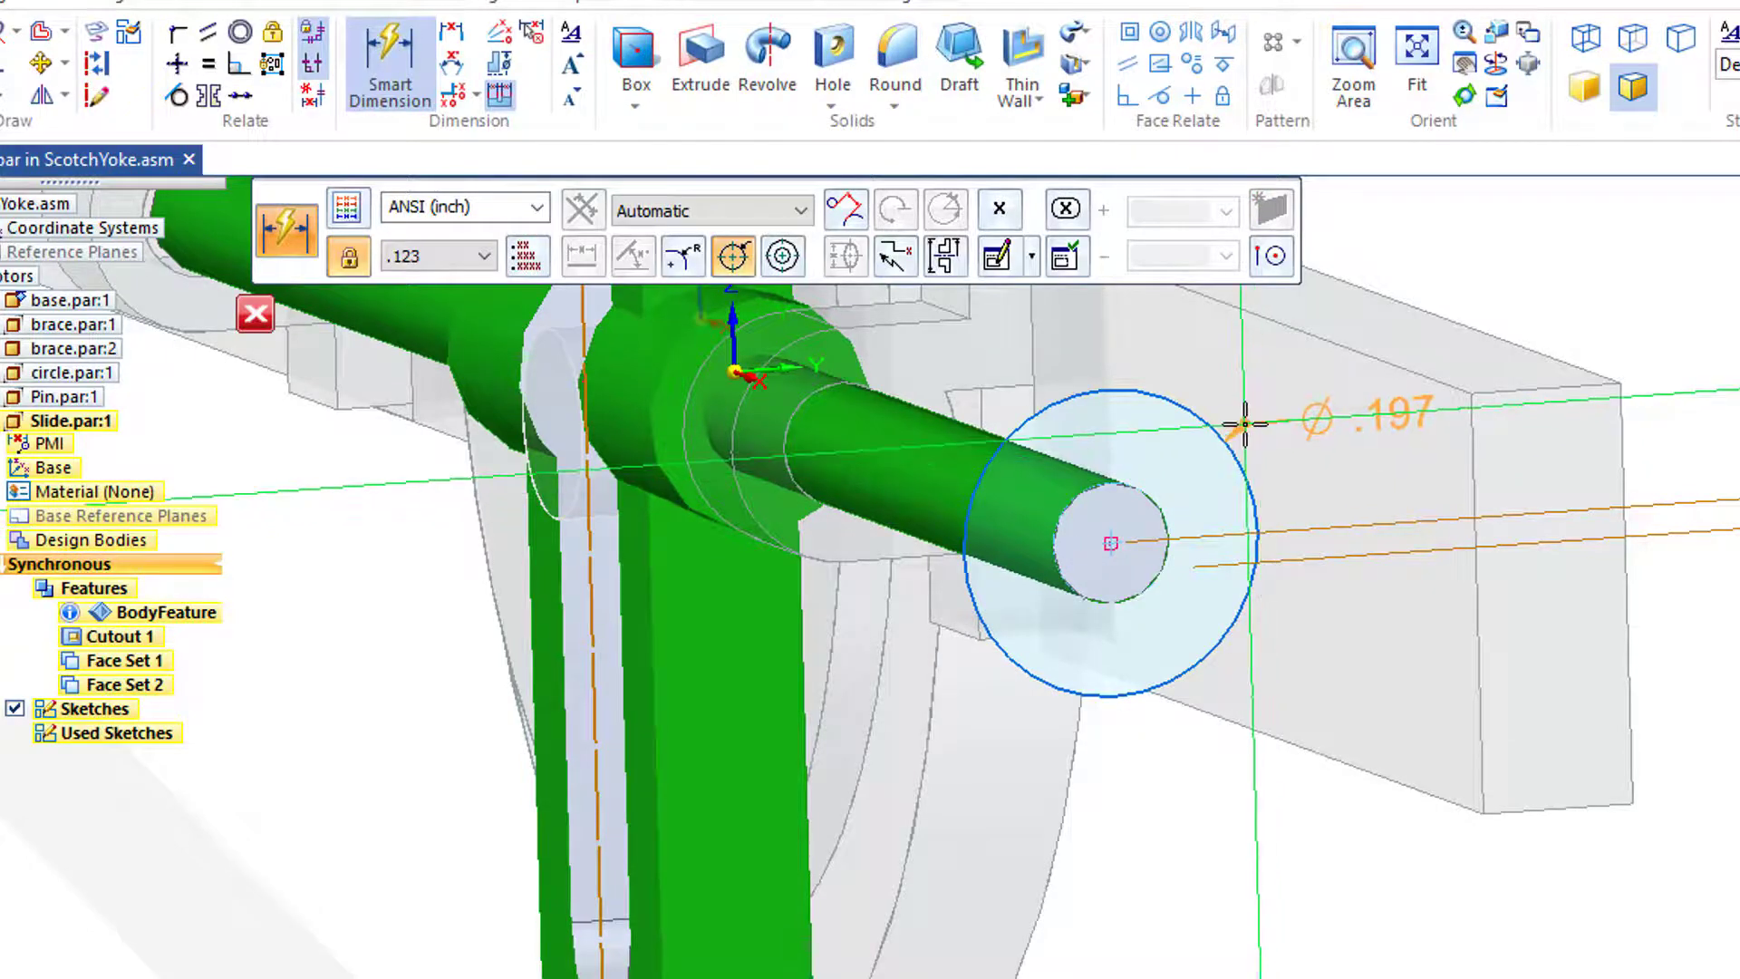
{"action": "left_click", "coordinate": [539, 213]}
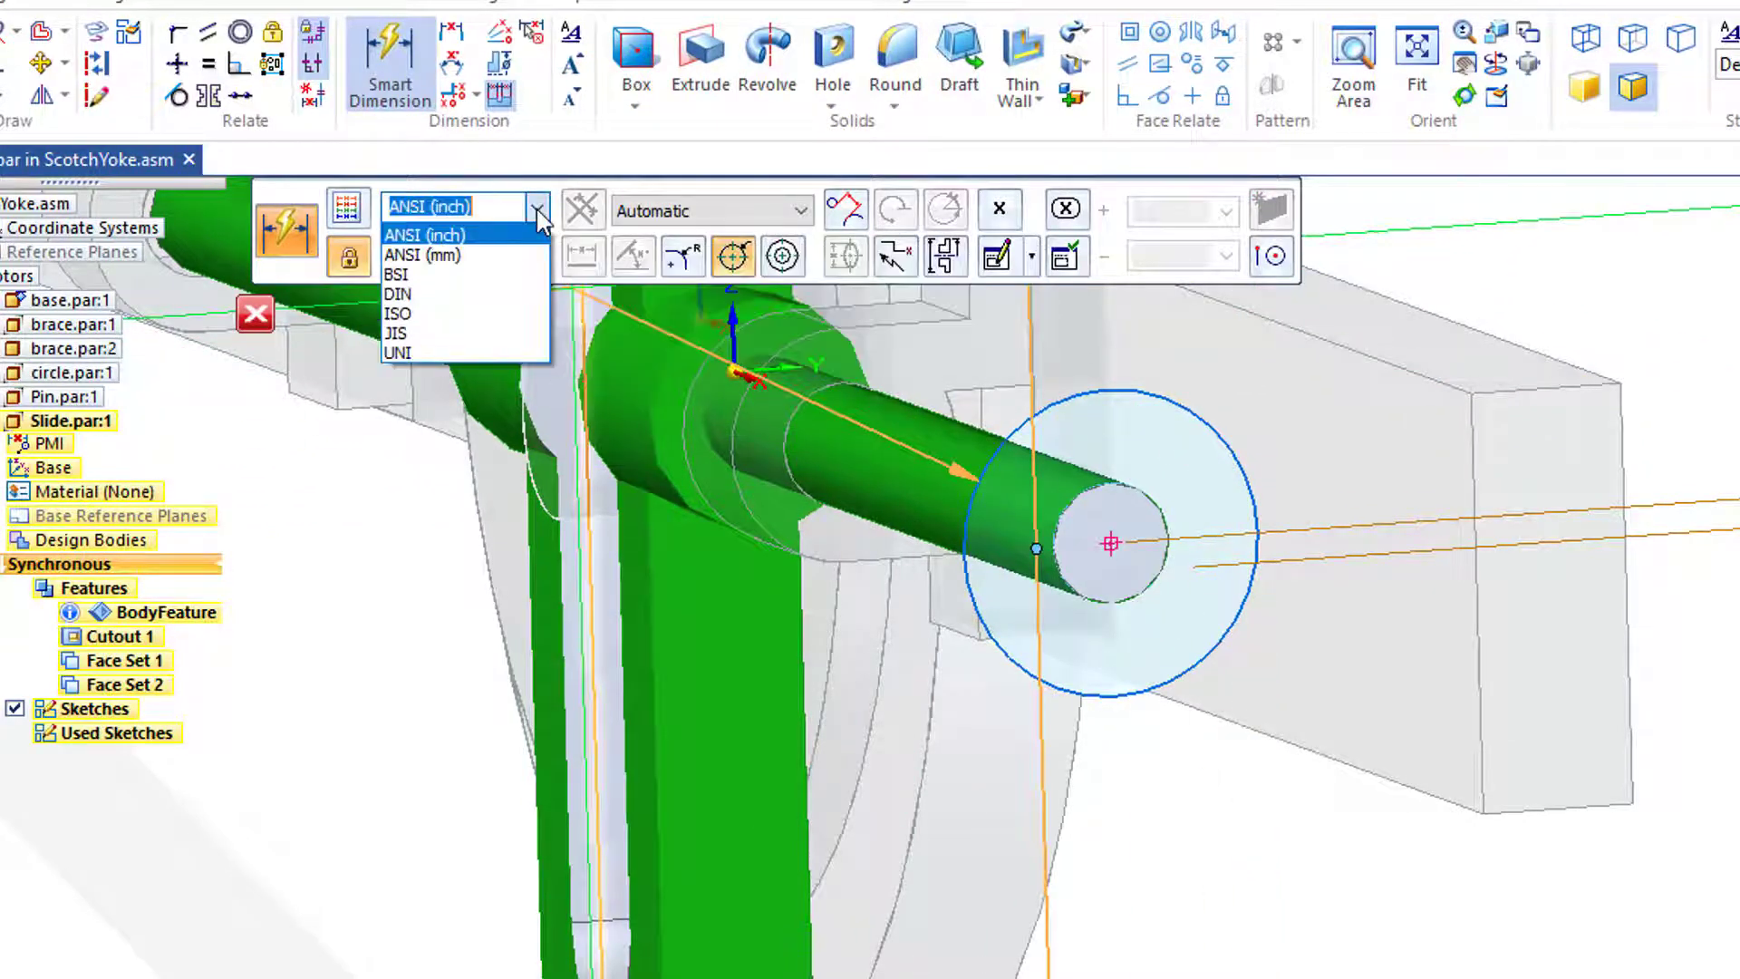
{"action": "left_click", "coordinate": [442, 257]}
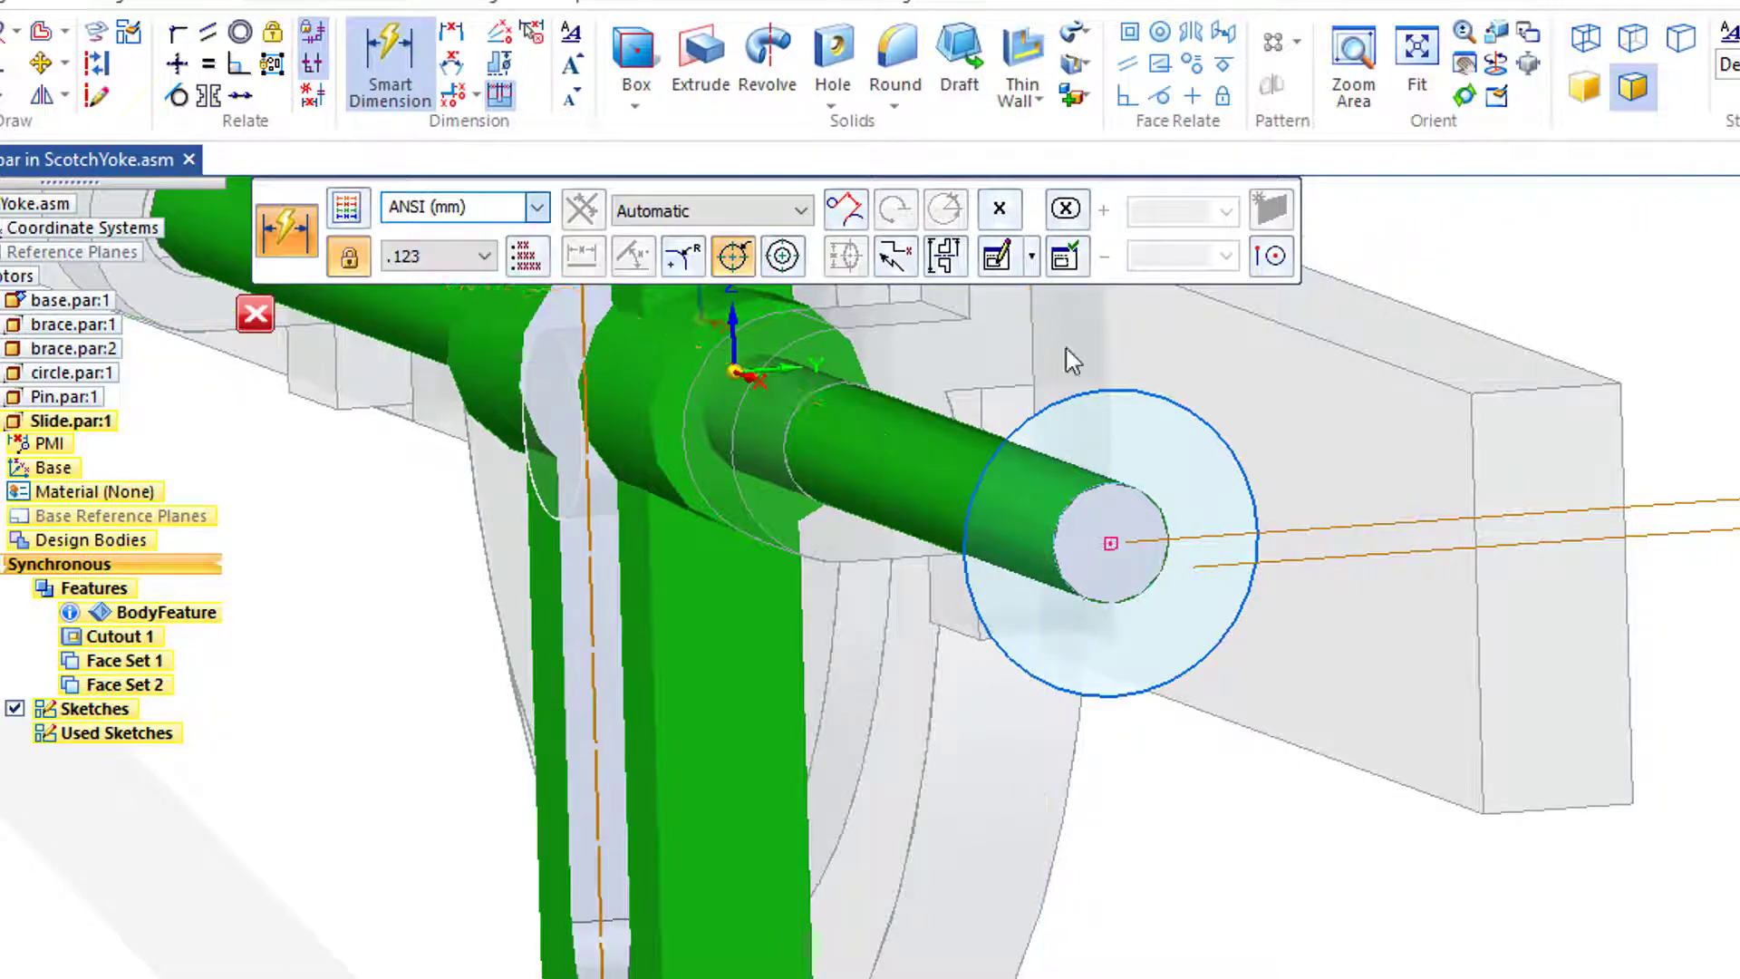
{"action": "left_click", "coordinate": [1291, 432]}
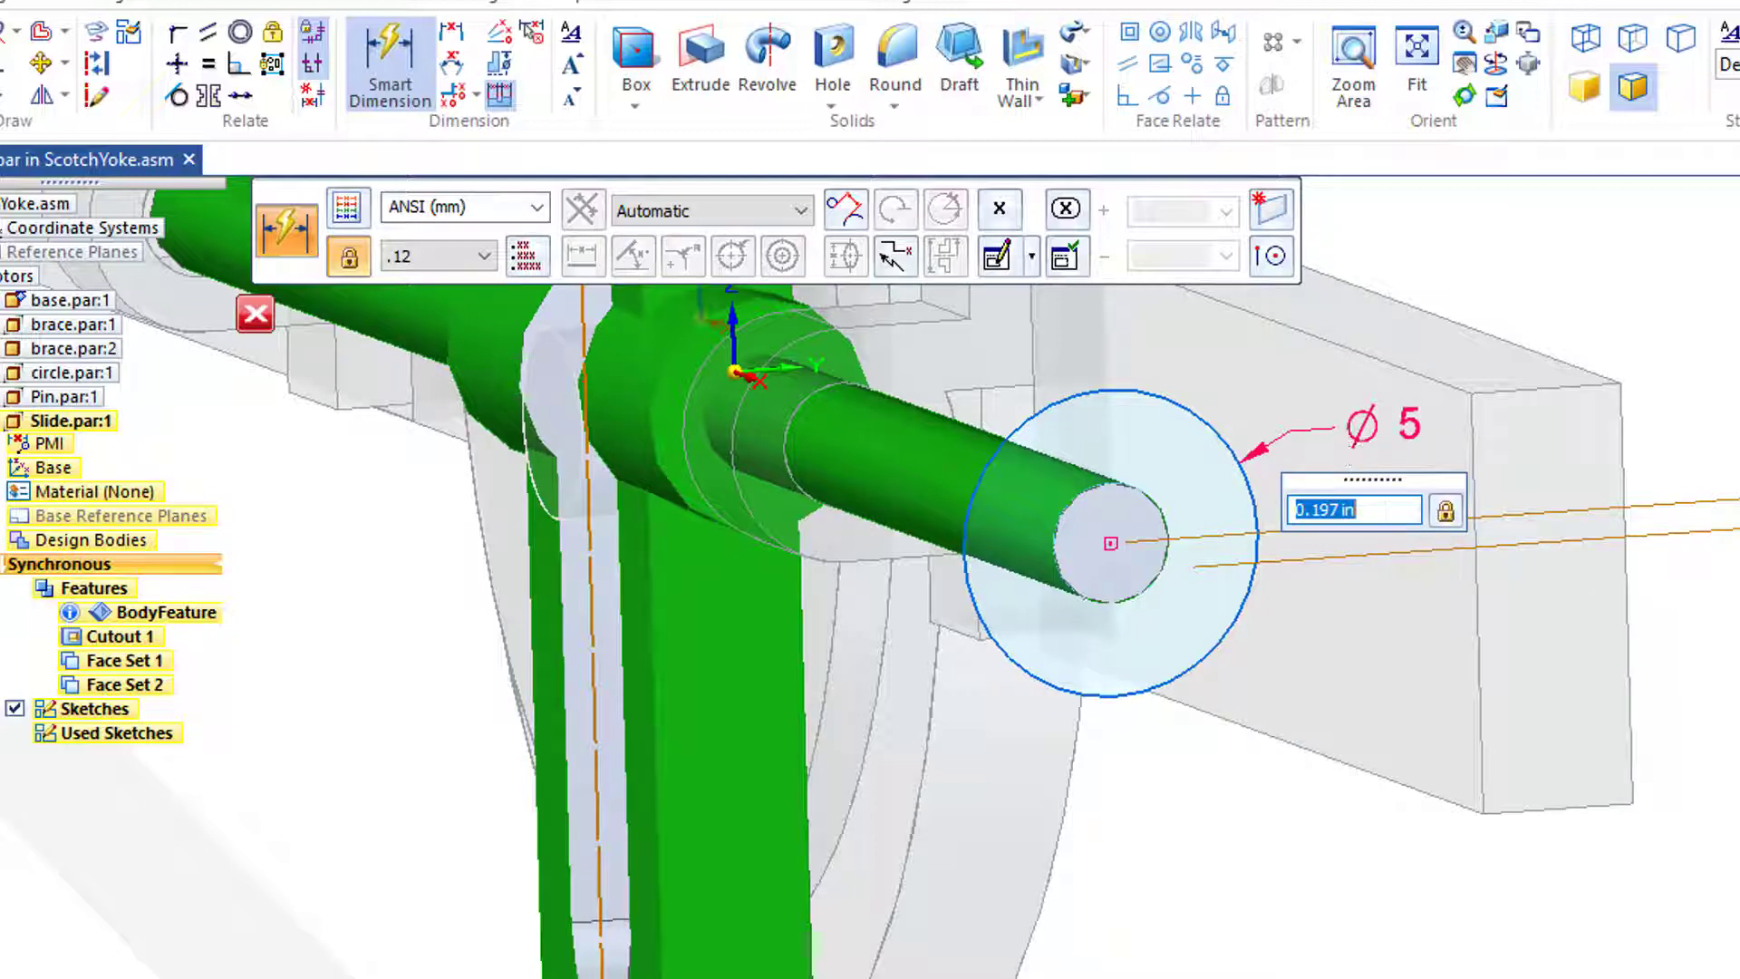
{"action": "key", "text": "Return"}
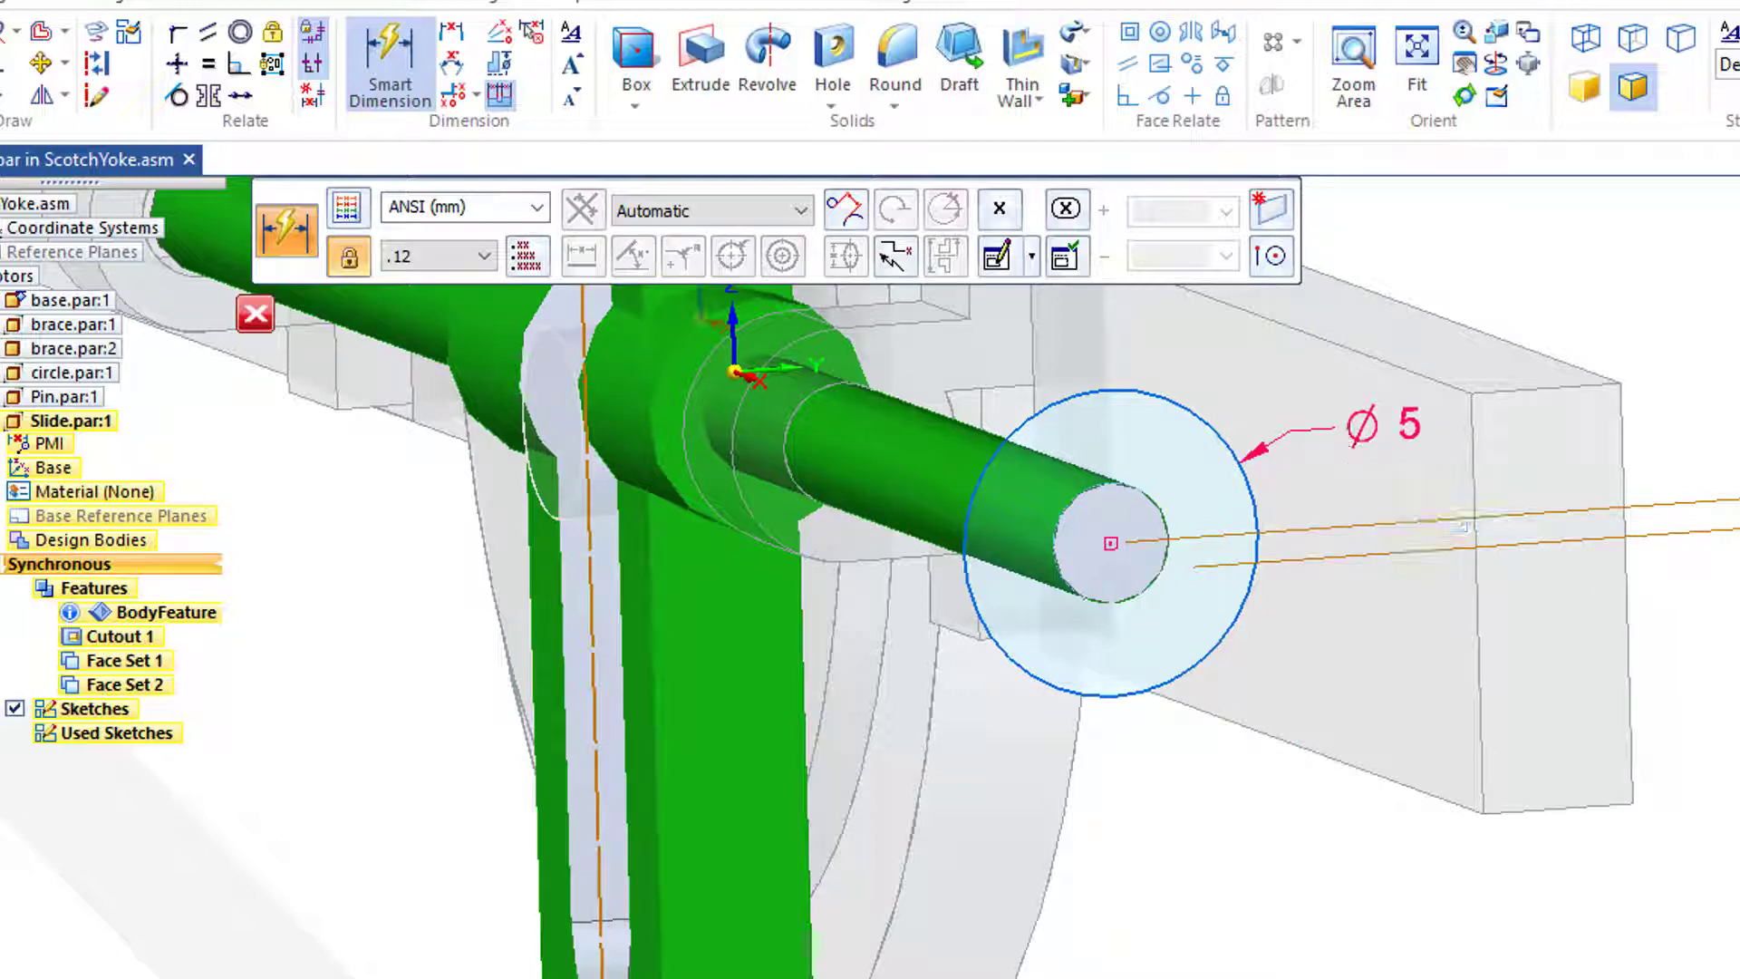
Extrude the circular region at the rod end 0.3 in outward, using Single selection.
{"action": "left_click", "coordinate": [700, 77]}
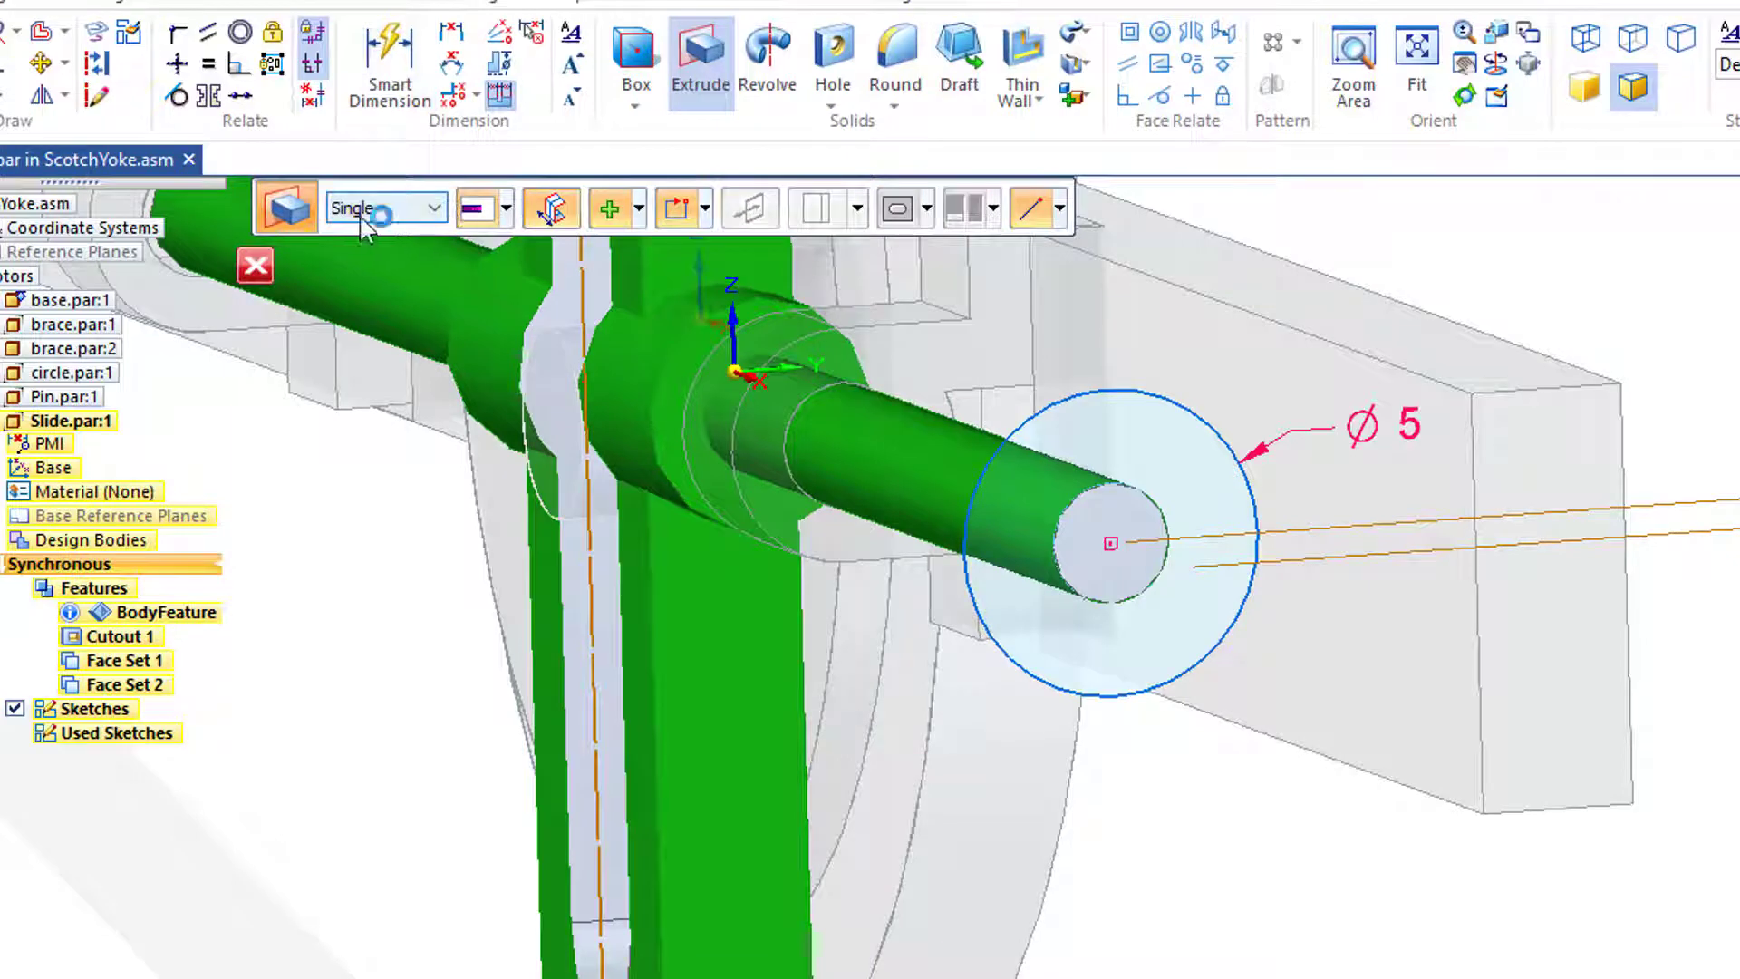
{"action": "left_click", "coordinate": [389, 210]}
{"action": "left_click", "coordinate": [388, 237]}
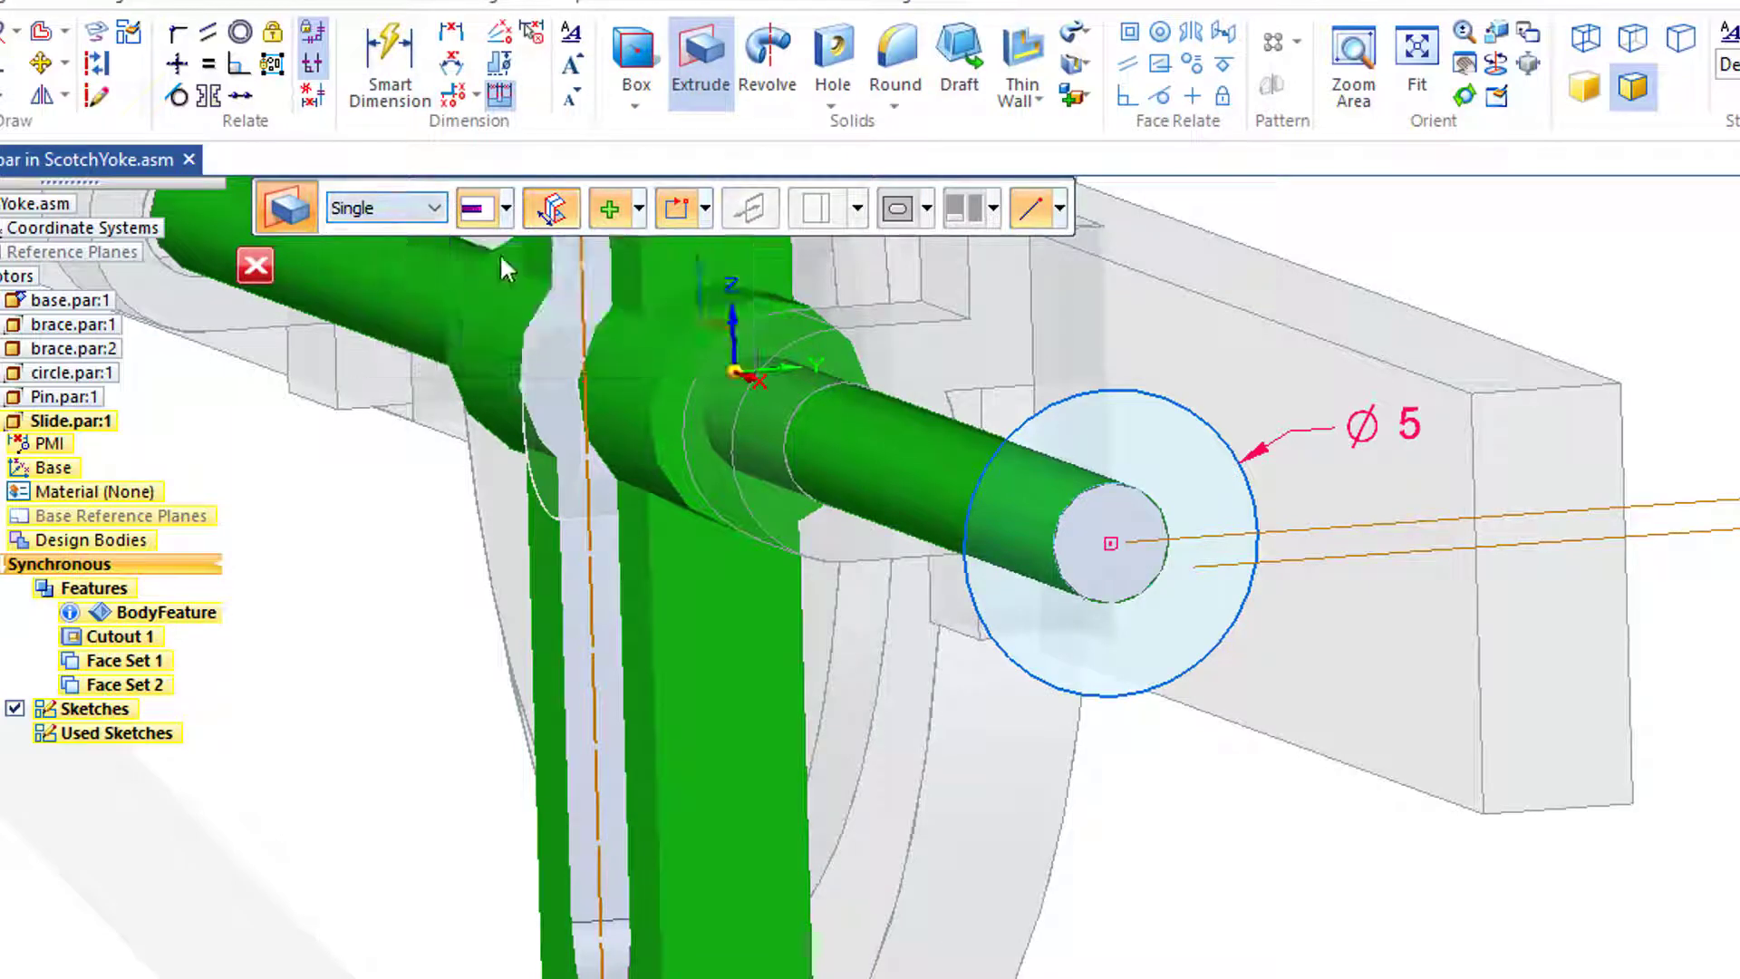
{"action": "right_click", "coordinate": [1361, 556]}
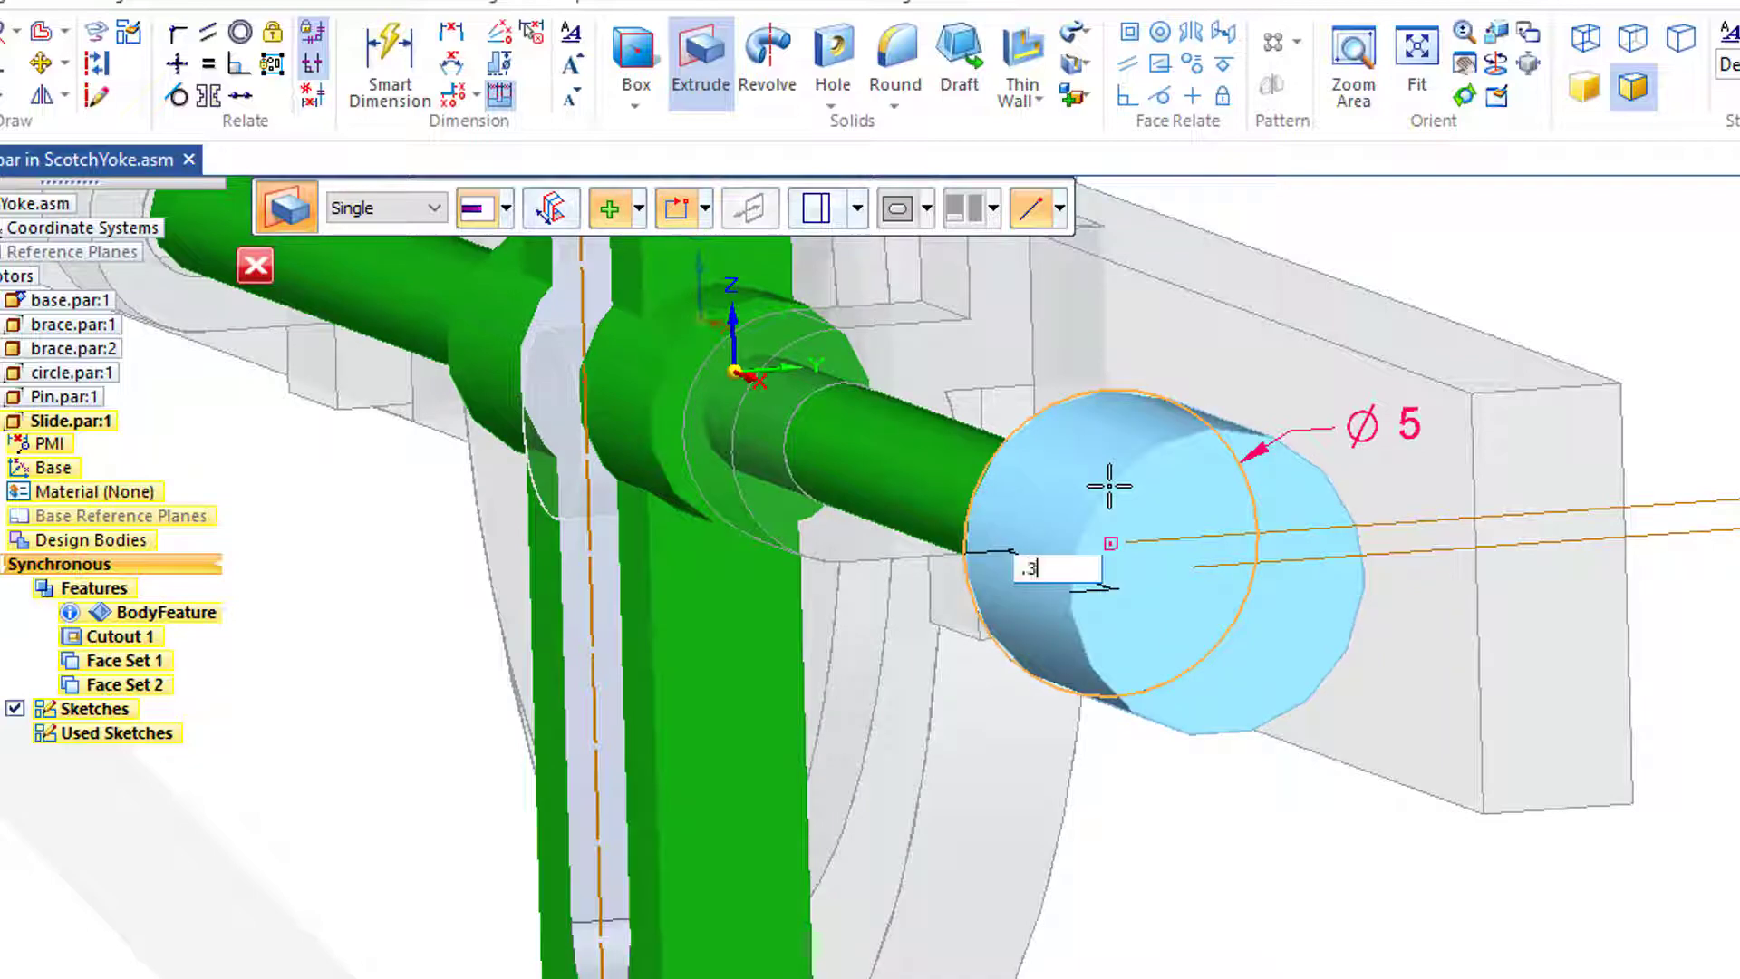
{"action": "left_click", "coordinate": [1109, 487]}
Mirror Protrusion 1 across the YZ plane of the slide's base coordinate system to the opposite rod end.
{"action": "scroll", "coordinate": [1204, 905], "scroll_direction": "down", "scroll_amount": 3}
{"action": "middle_click_drag", "start_coordinate": [1204, 904], "coordinate": [1315, 918]}
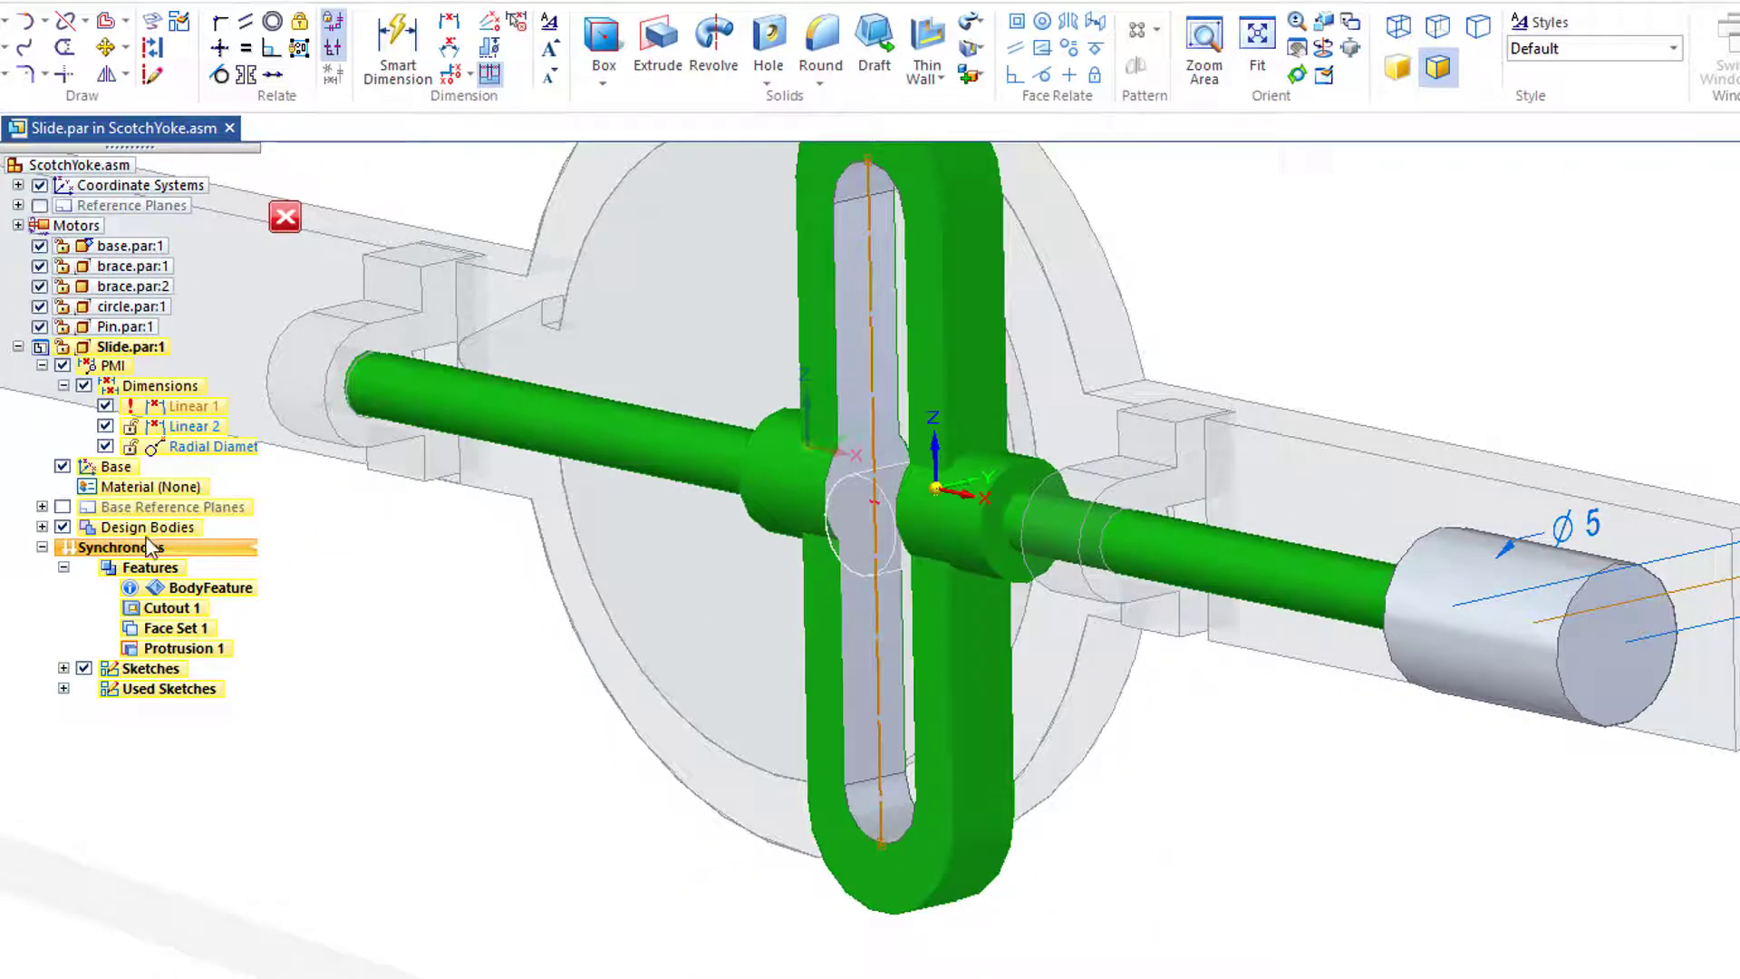
{"action": "left_click", "coordinate": [180, 649]}
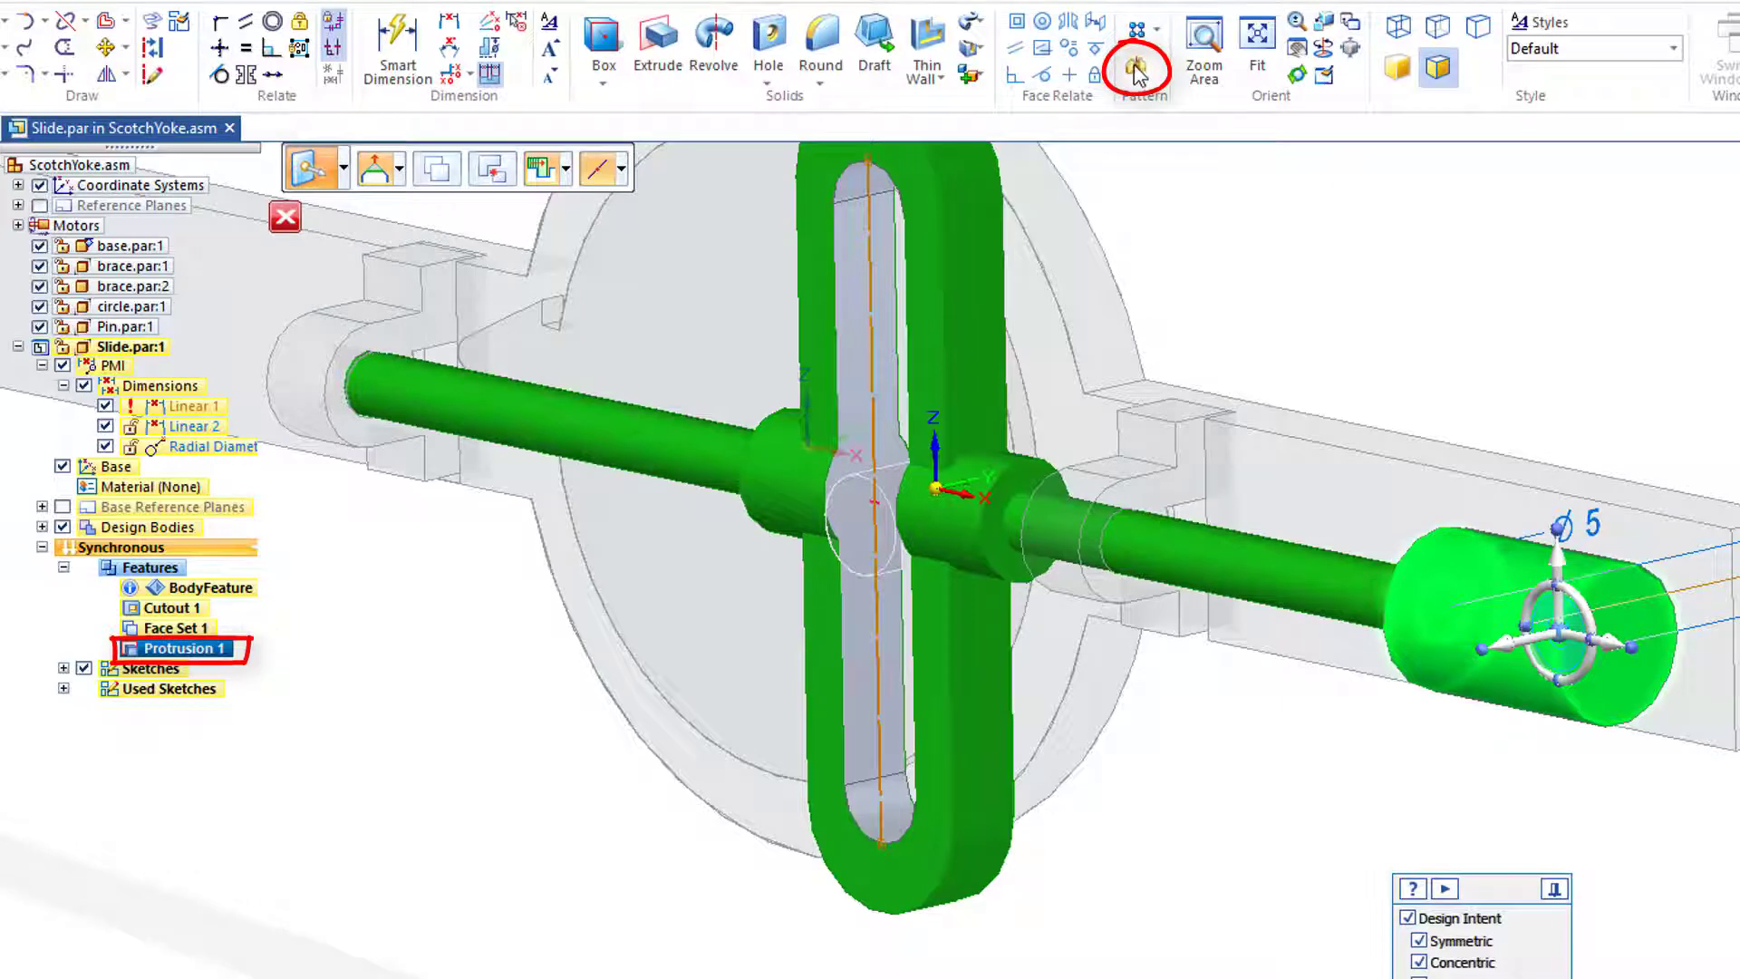
{"action": "left_click", "coordinate": [1136, 71]}
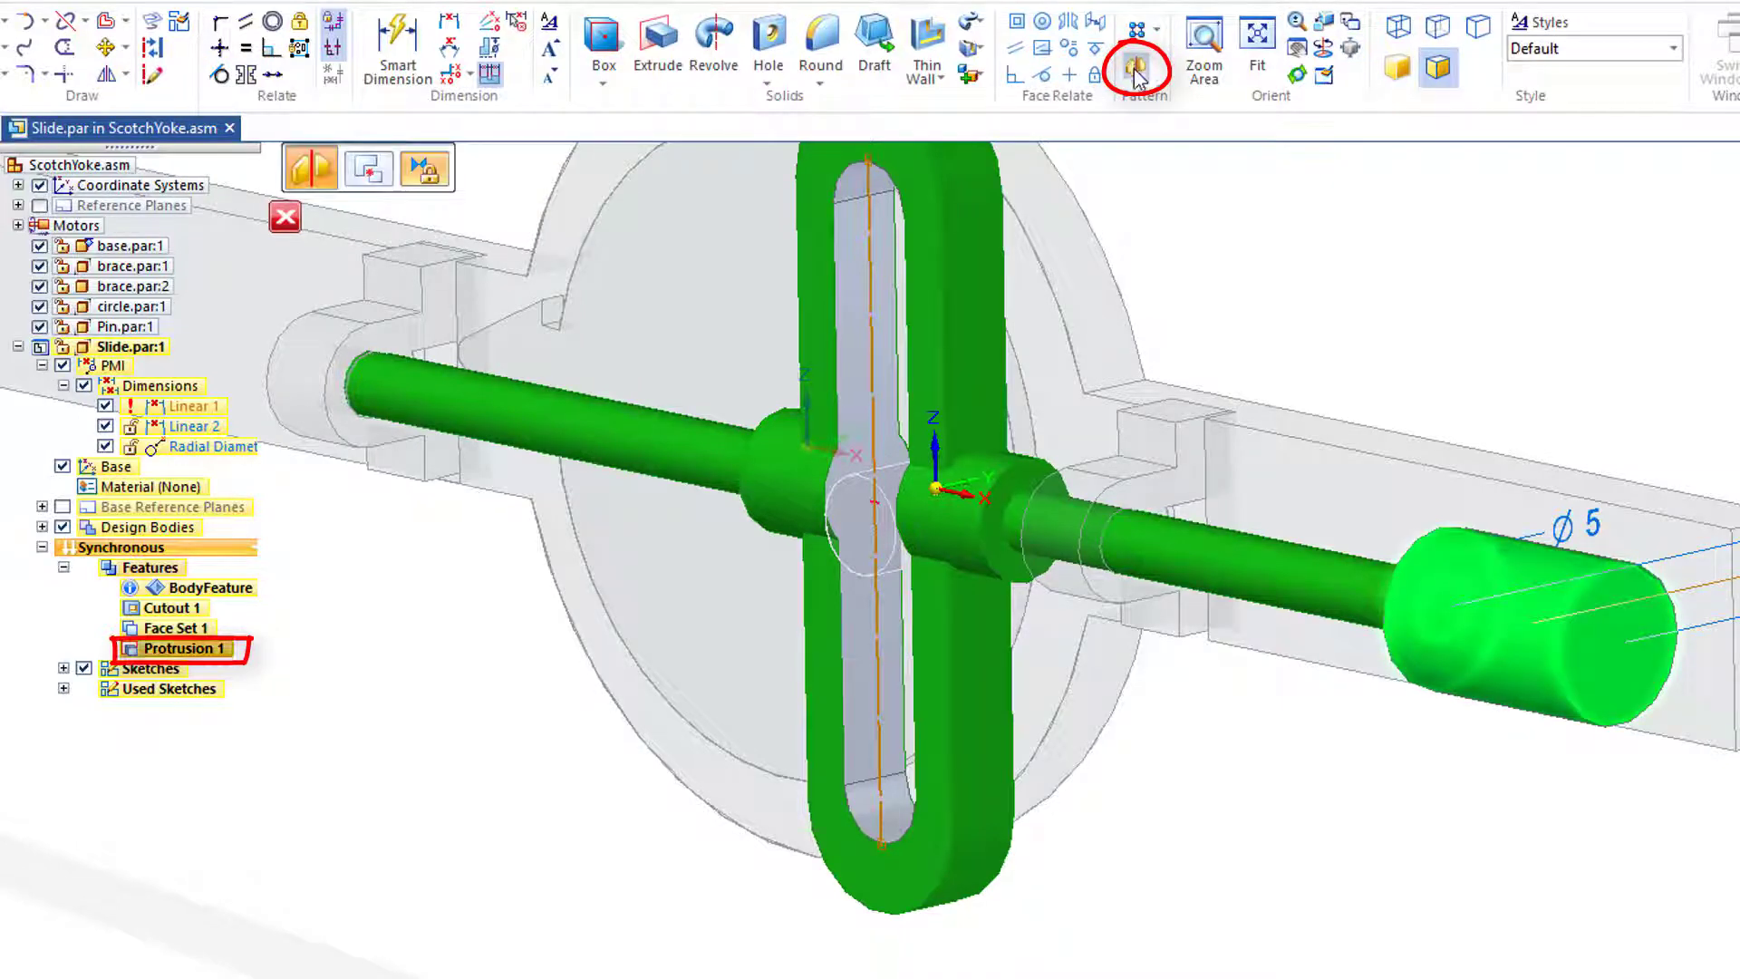
{"action": "middle_click_drag", "start_coordinate": [524, 807], "coordinate": [689, 798]}
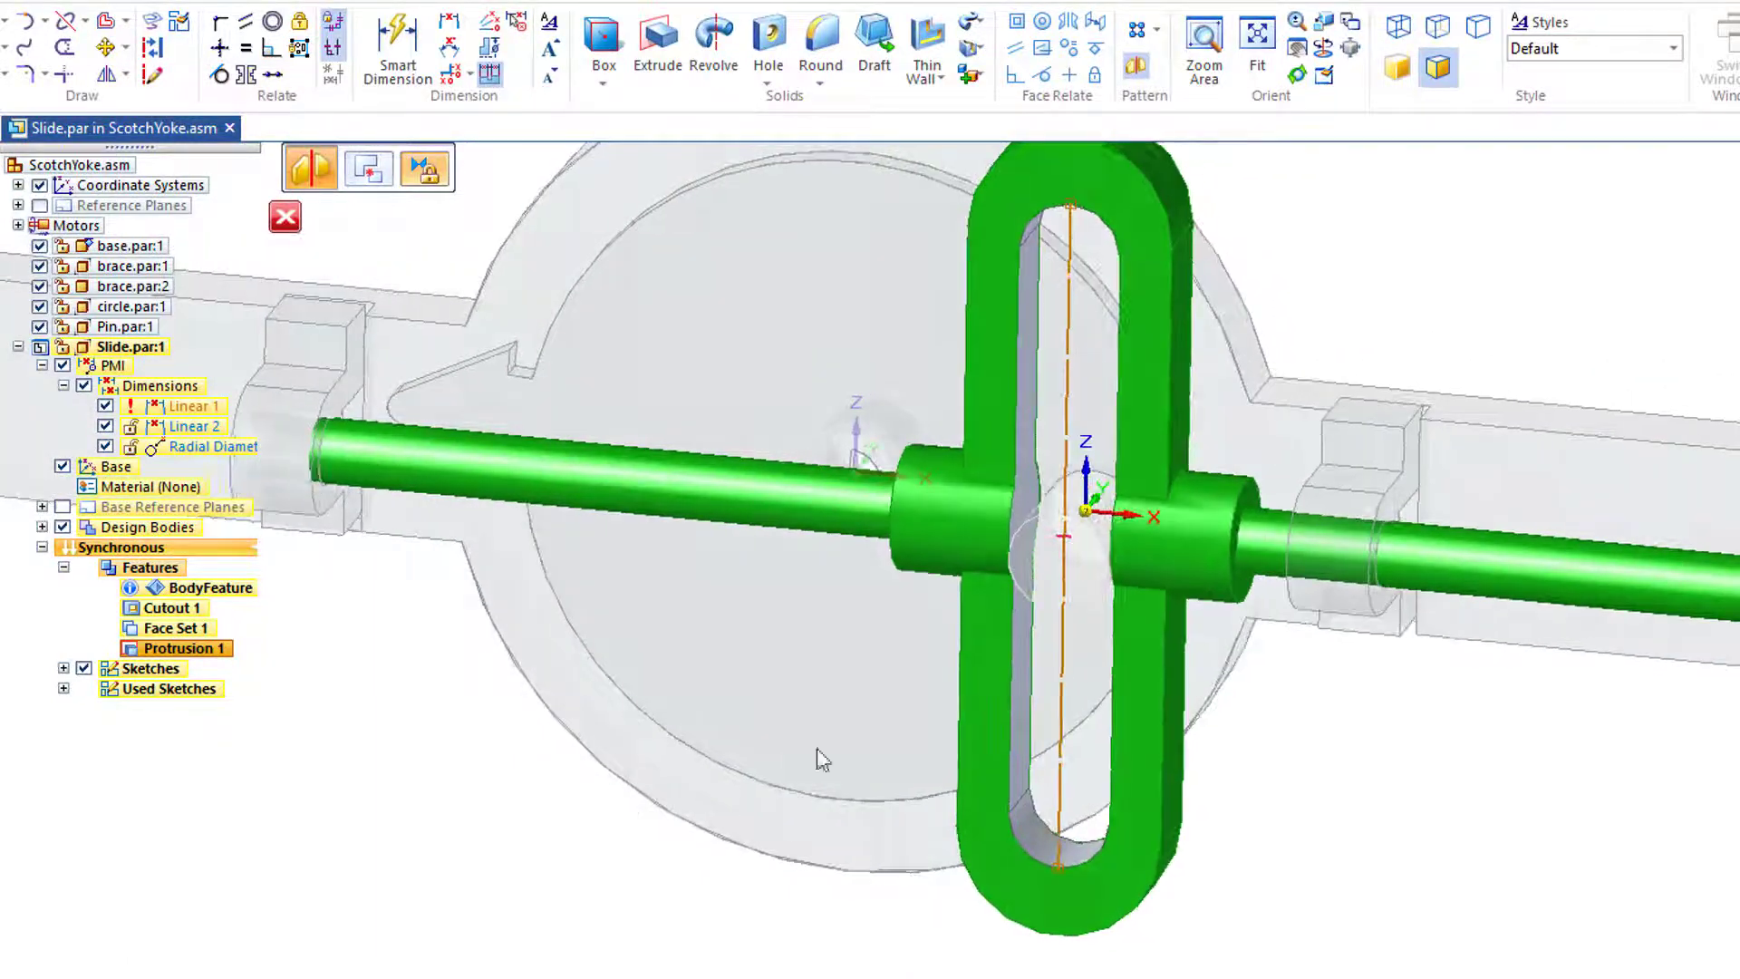
{"action": "scroll", "coordinate": [1144, 530], "scroll_direction": "up", "scroll_amount": 5}
{"action": "mouse_move", "coordinate": [877, 636]}
{"action": "middle_mouse_down"}
{"action": "mouse_move", "coordinate": [860, 675]}
{"action": "mouse_move", "coordinate": [886, 621]}
{"action": "middle_mouse_up"}
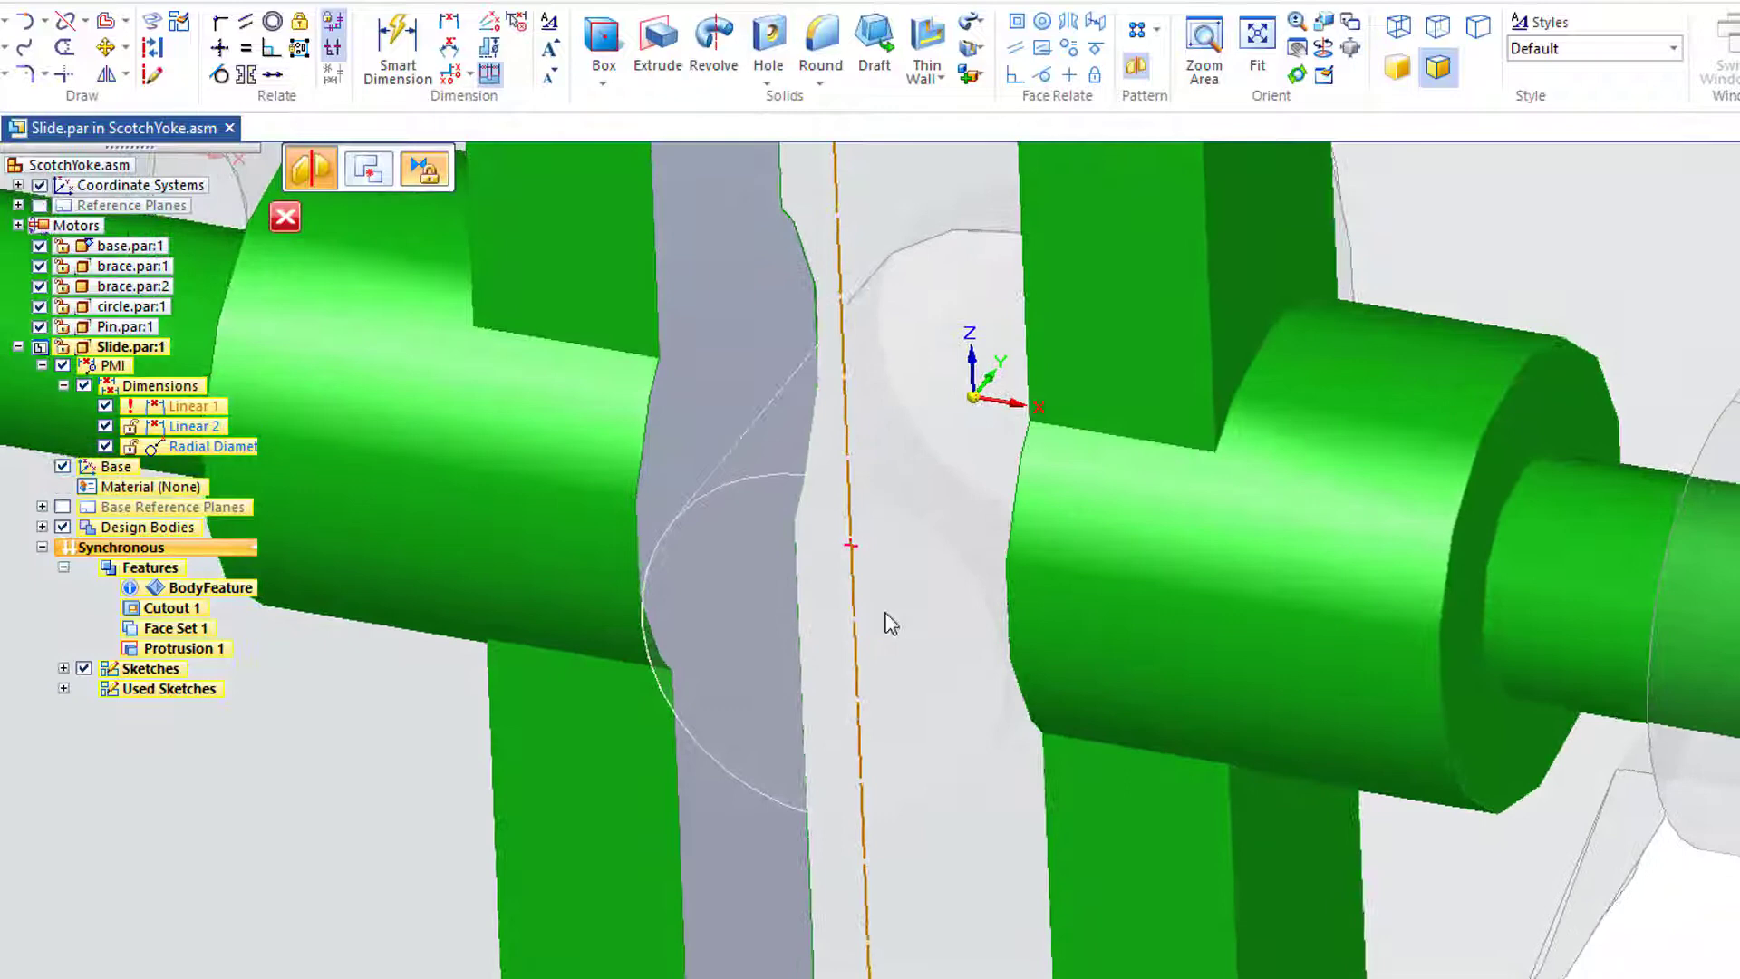
{"action": "left_click", "coordinate": [991, 343]}
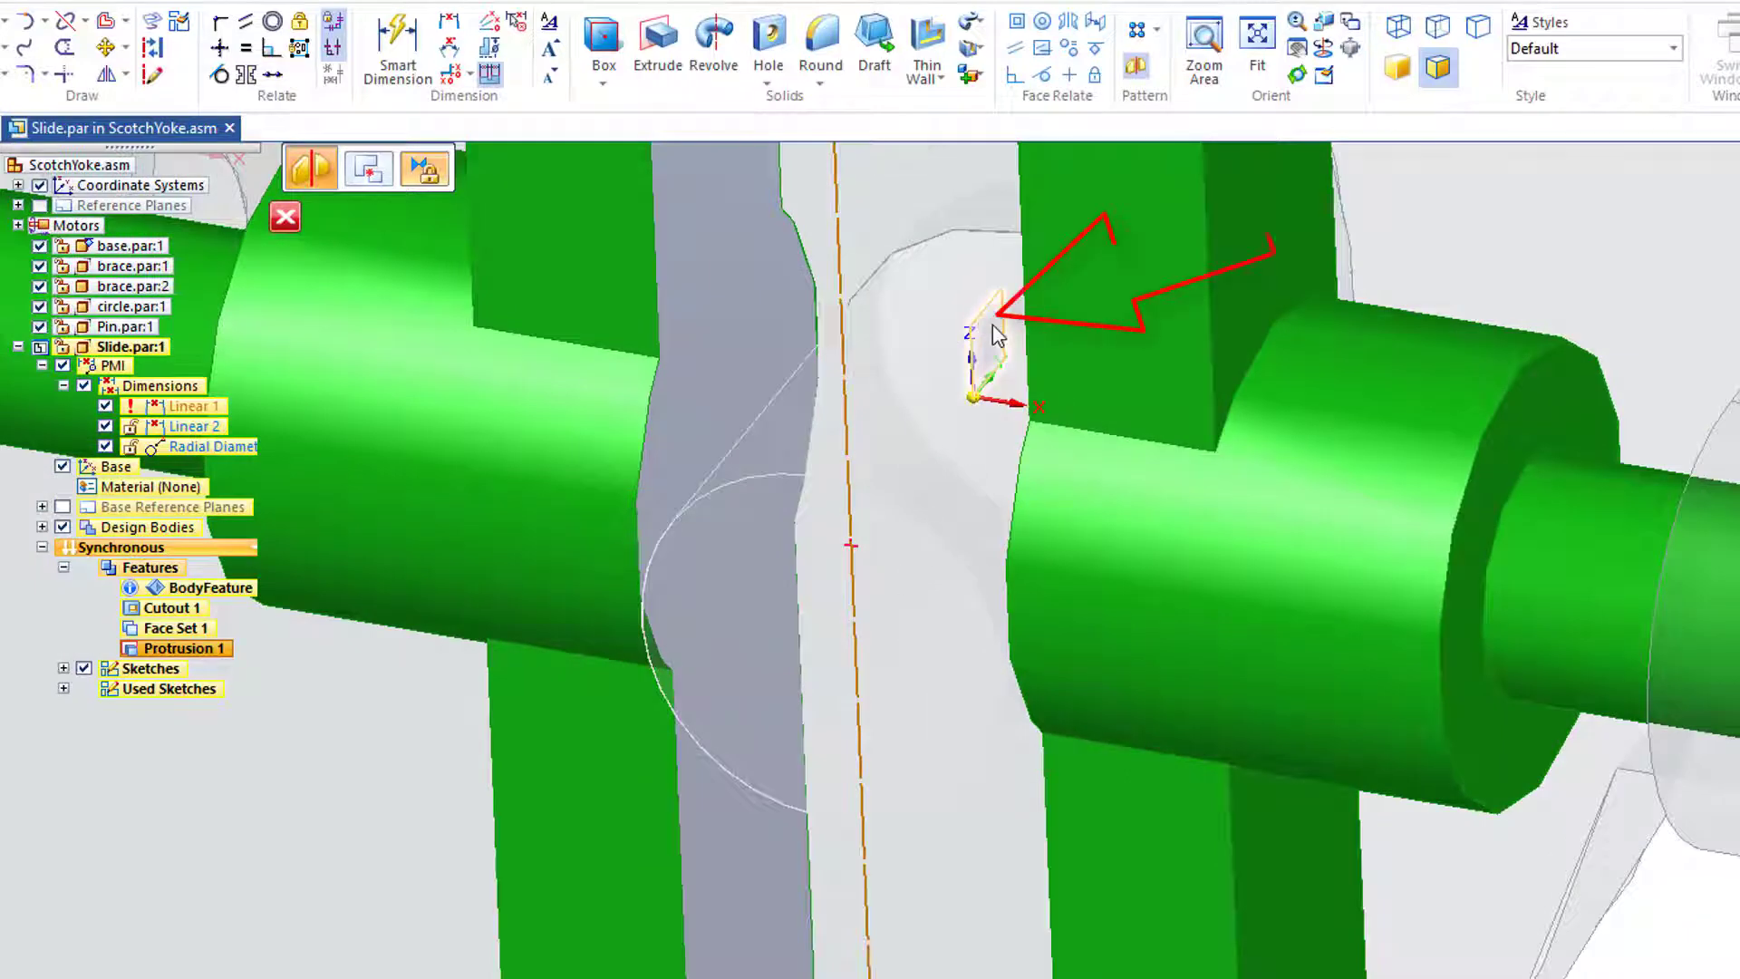
{"action": "left_click", "coordinate": [994, 333]}
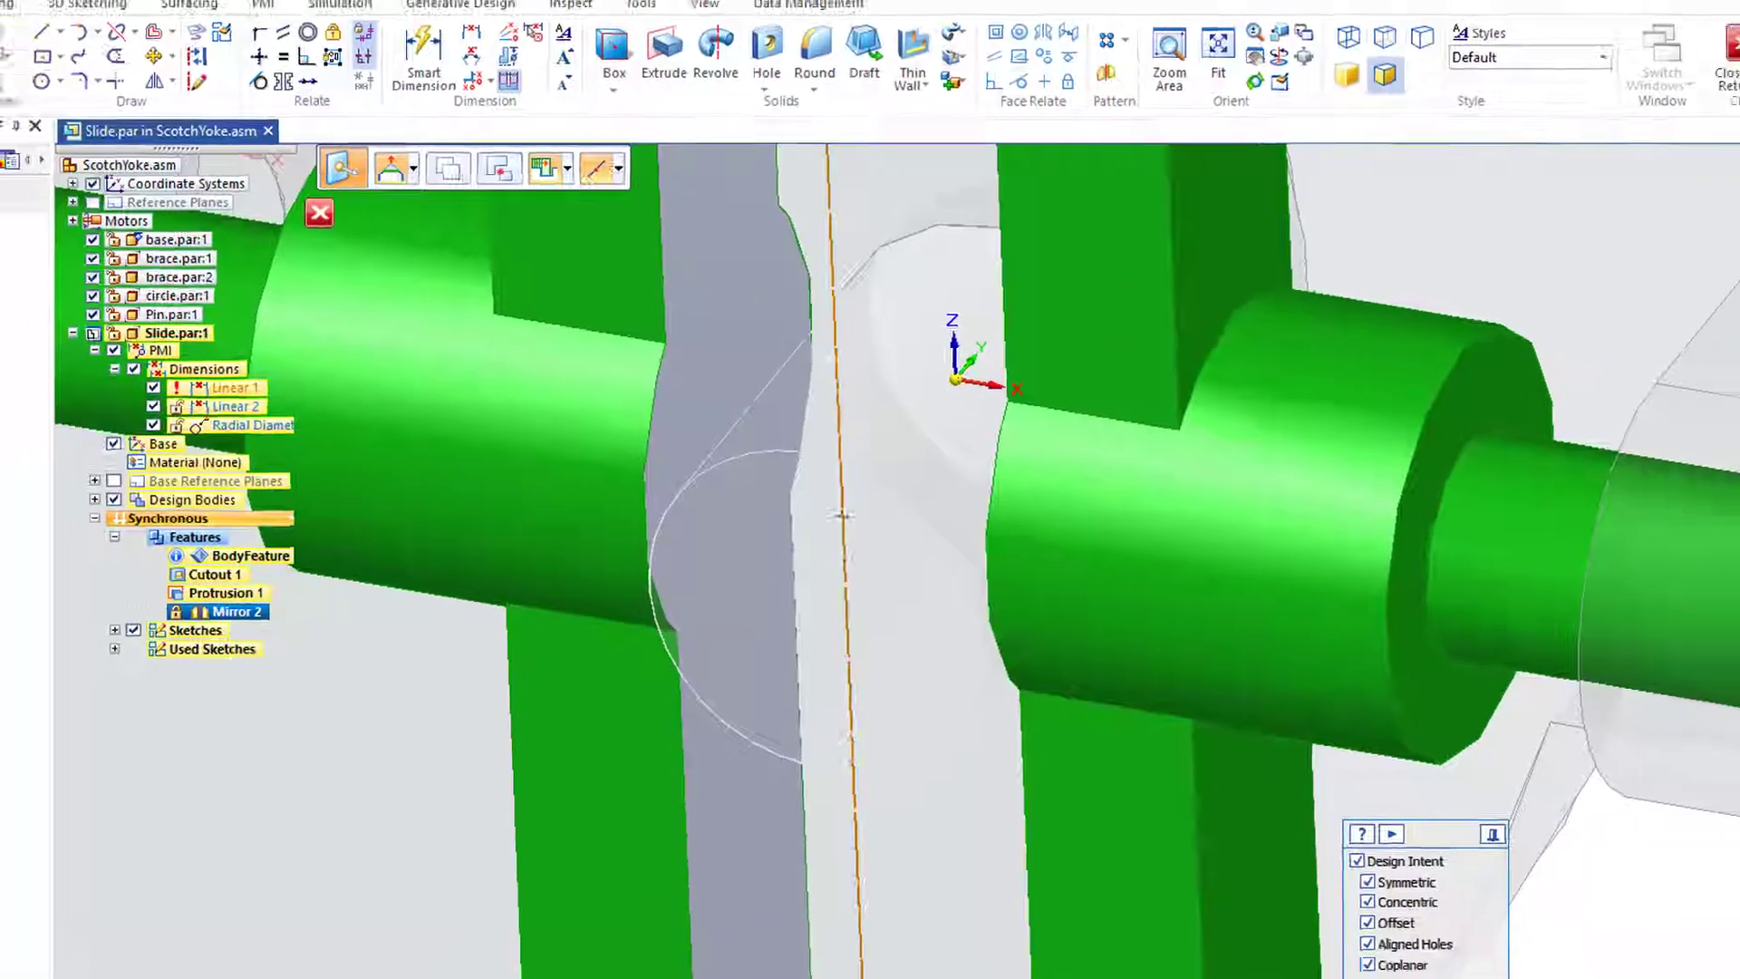
{"action": "key", "text": "Escape"}
{"action": "scroll", "coordinate": [1161, 677], "scroll_direction": "down", "scroll_amount": 5}
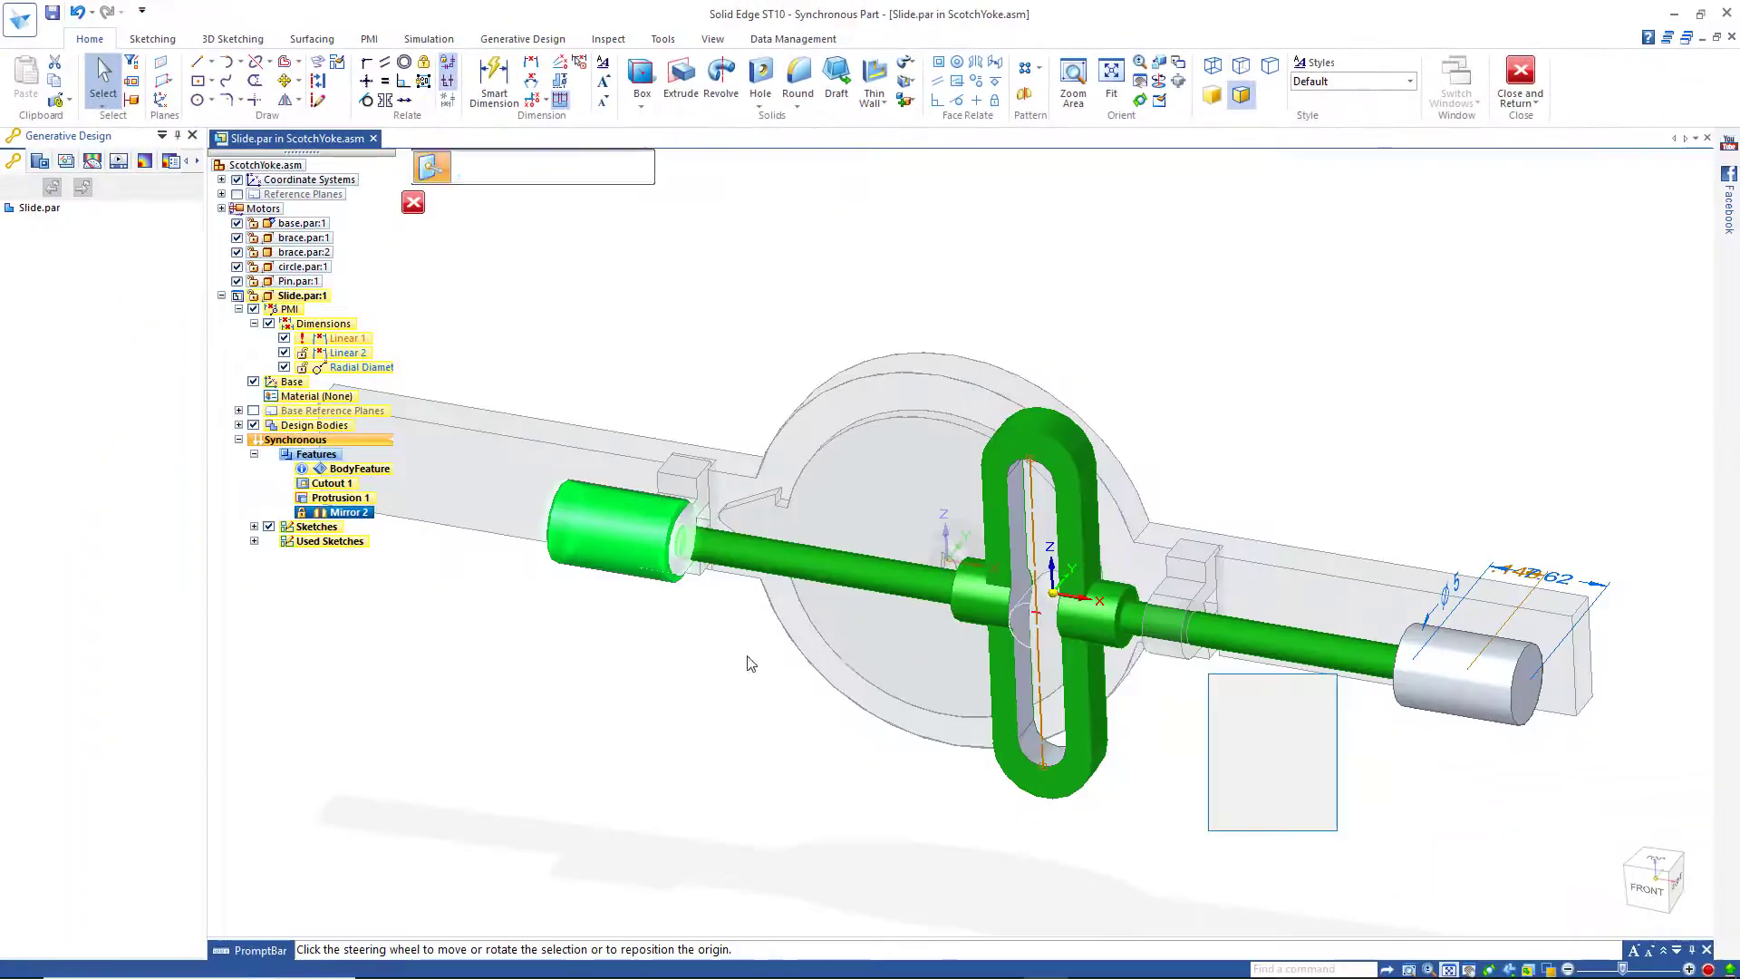
Finish editing the slide, return to the assembly and open the base part for in-place editing.
{"action": "left_click", "coordinate": [413, 204]}
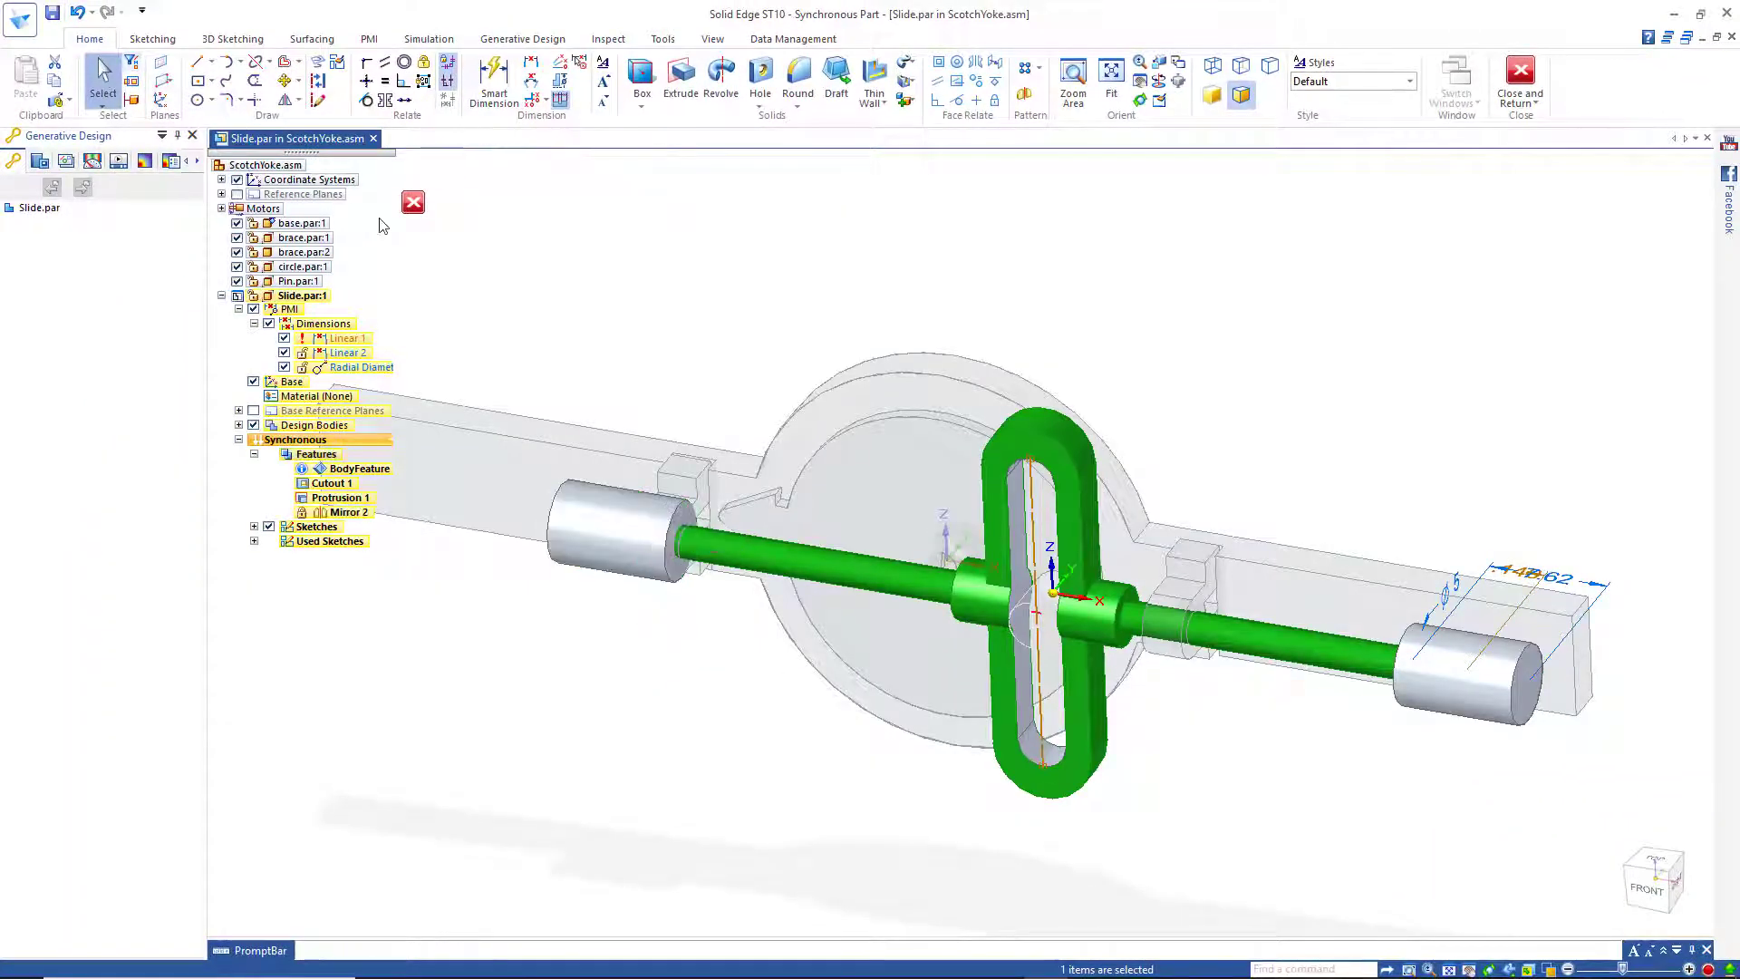
{"action": "left_click", "coordinate": [413, 204]}
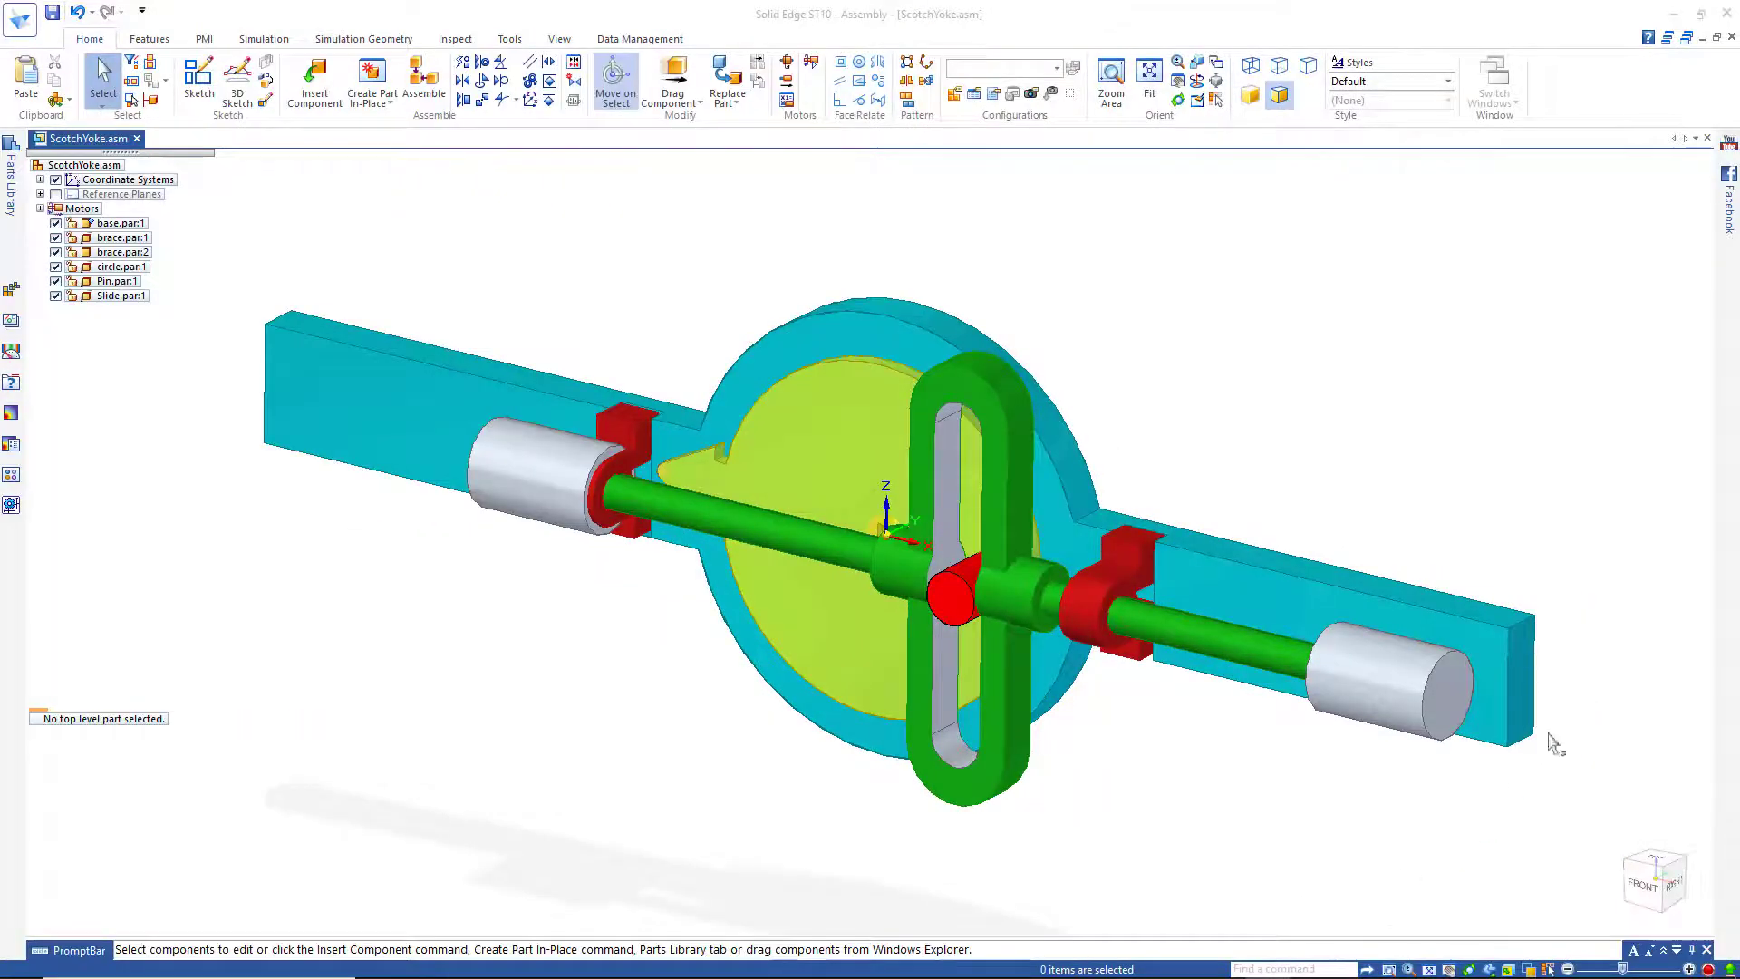
{"action": "double_click", "coordinate": [1285, 597]}
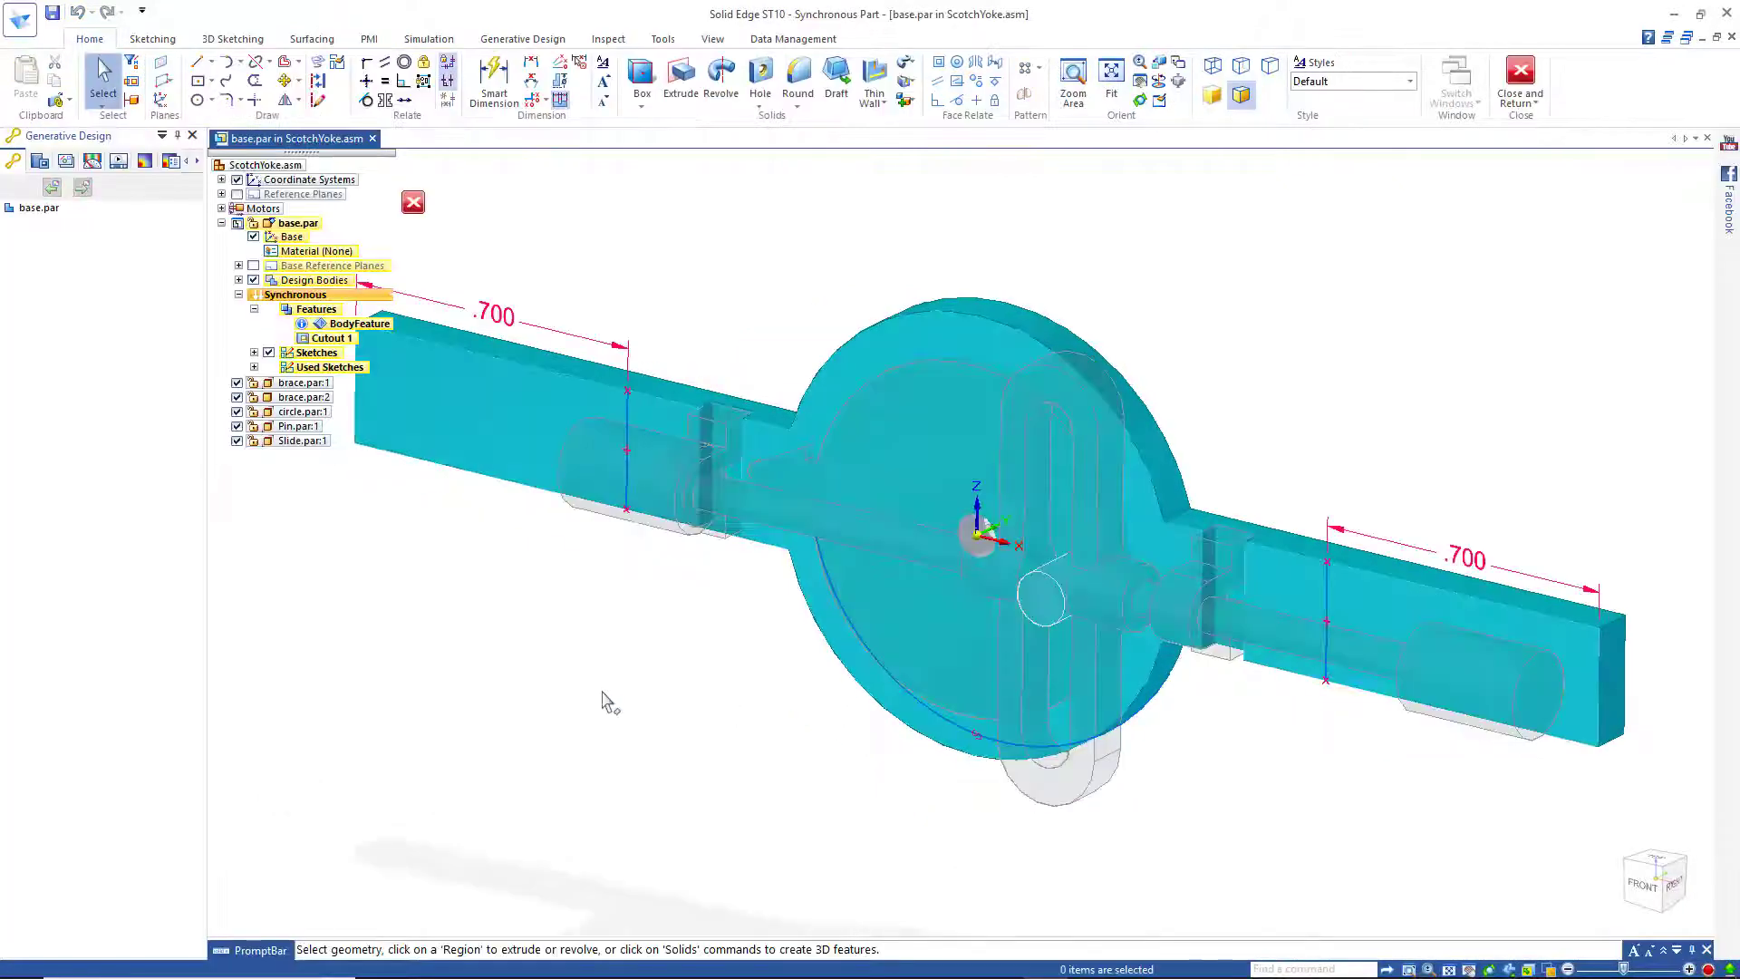
Extrude the 0.700 in region at the +X end of the base 0.25 in toward the slide.
{"action": "left_click", "coordinate": [1369, 596]}
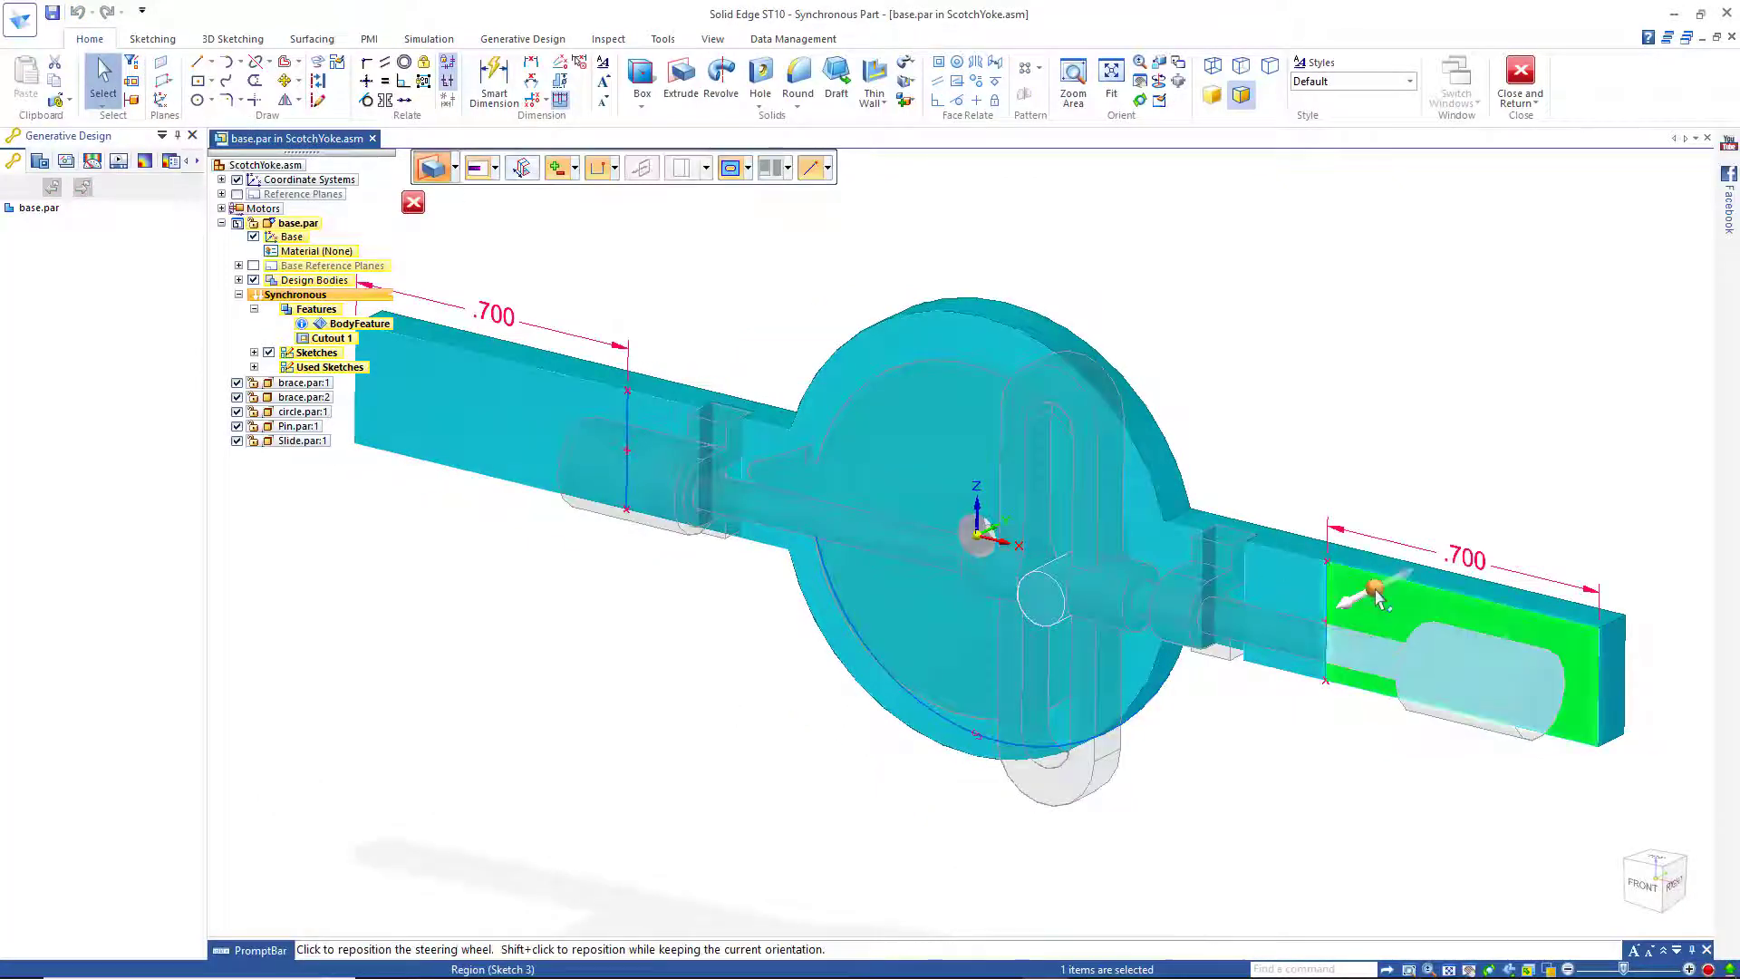
{"action": "left_click", "coordinate": [1366, 600]}
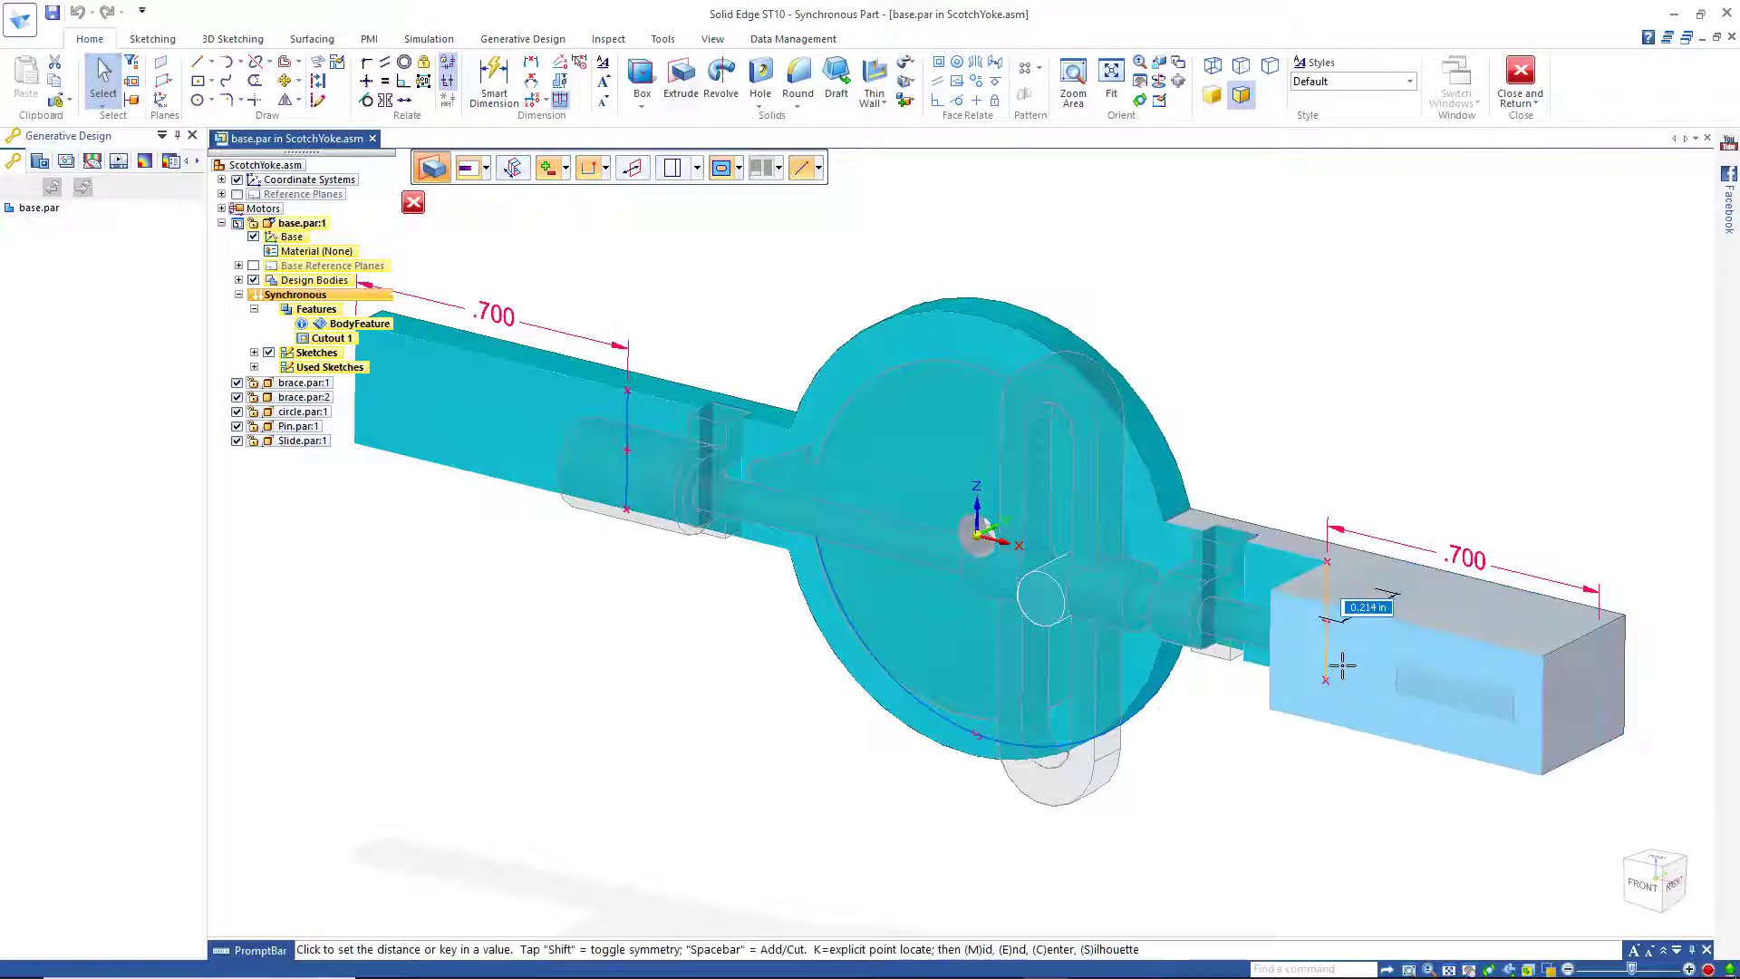
{"action": "middle_click_drag", "start_coordinate": [1337, 661], "coordinate": [1227, 612]}
{"action": "middle_click_drag", "start_coordinate": [1094, 524], "coordinate": [905, 466]}
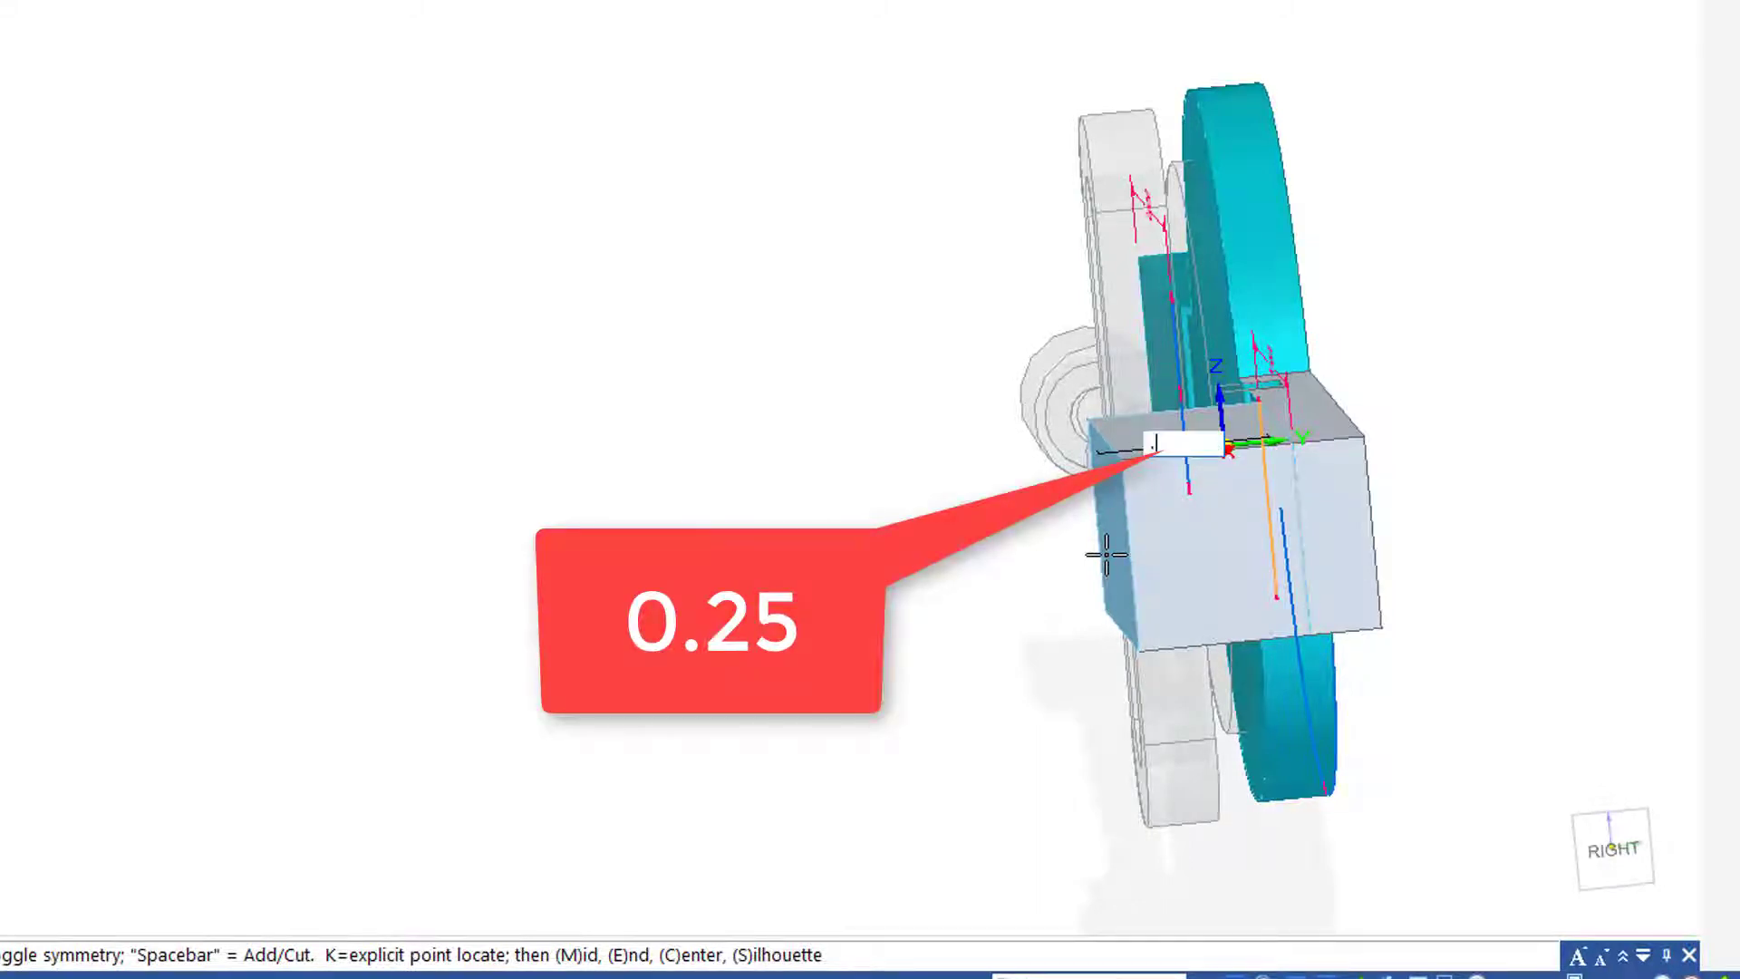
{"action": "type", "text": ".25"}
{"action": "key", "text": "Return"}
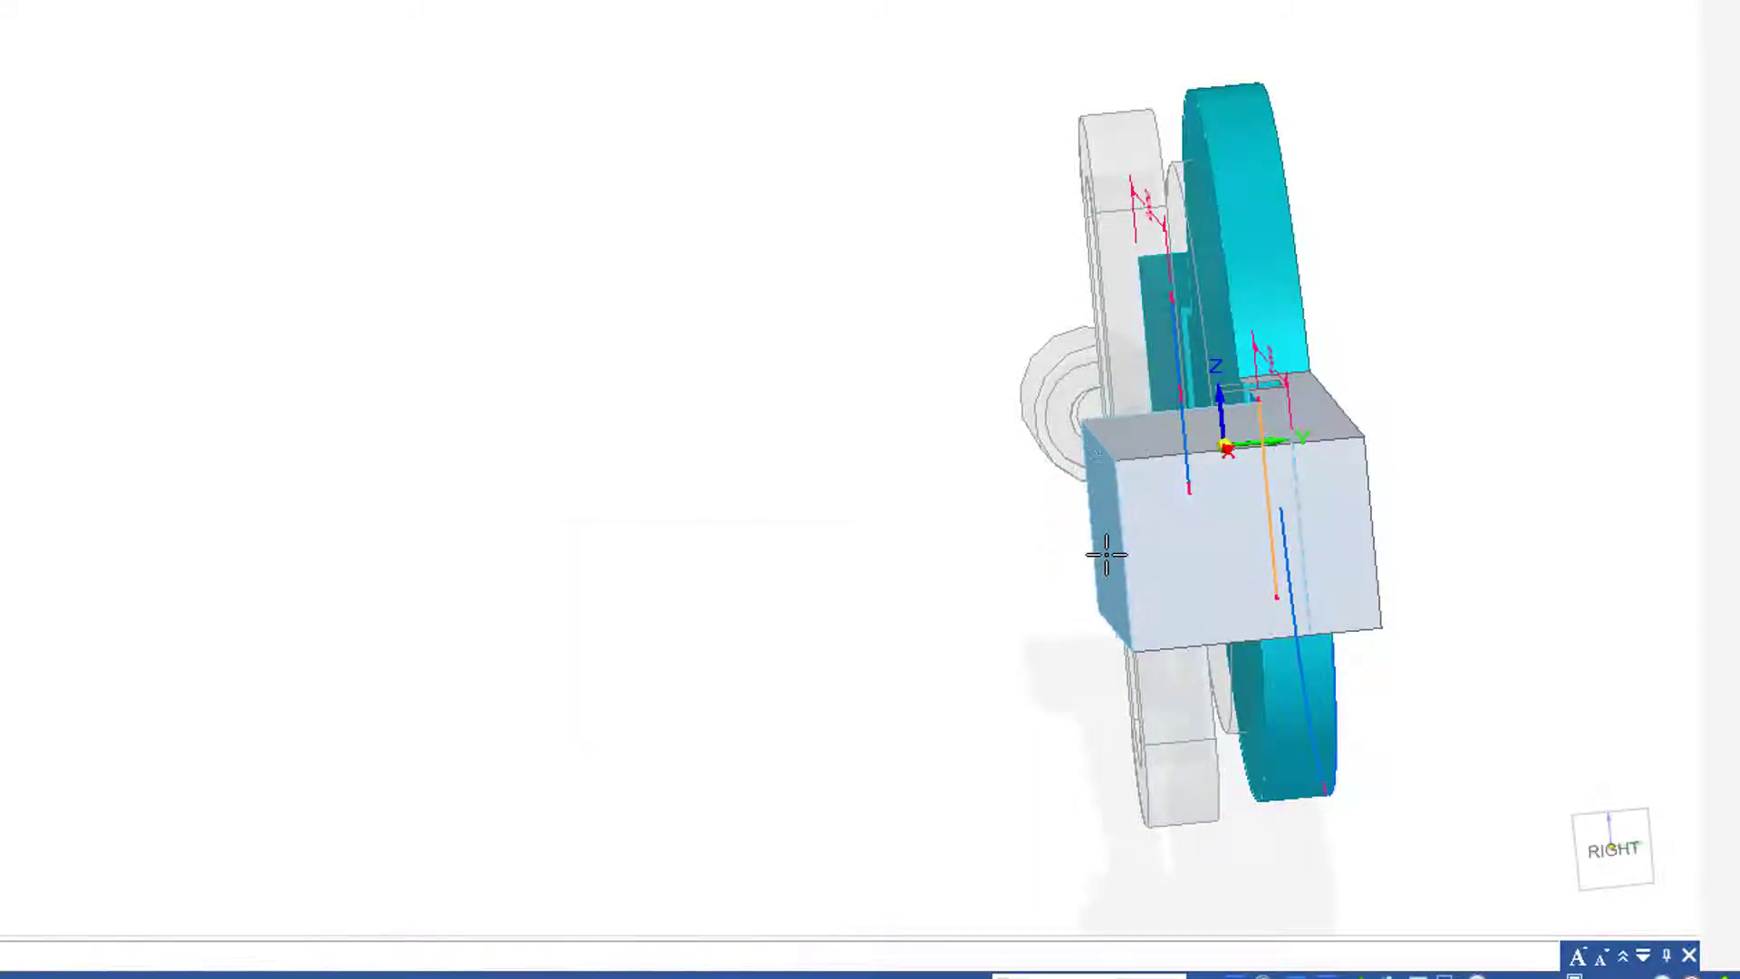
Extrude the matching 0.700 in region at the -X end of the base 0.25 in toward the slide.
{"action": "middle_click_drag", "start_coordinate": [544, 313], "coordinate": [788, 455]}
{"action": "scroll", "coordinate": [803, 490], "scroll_direction": "down", "scroll_amount": 2}
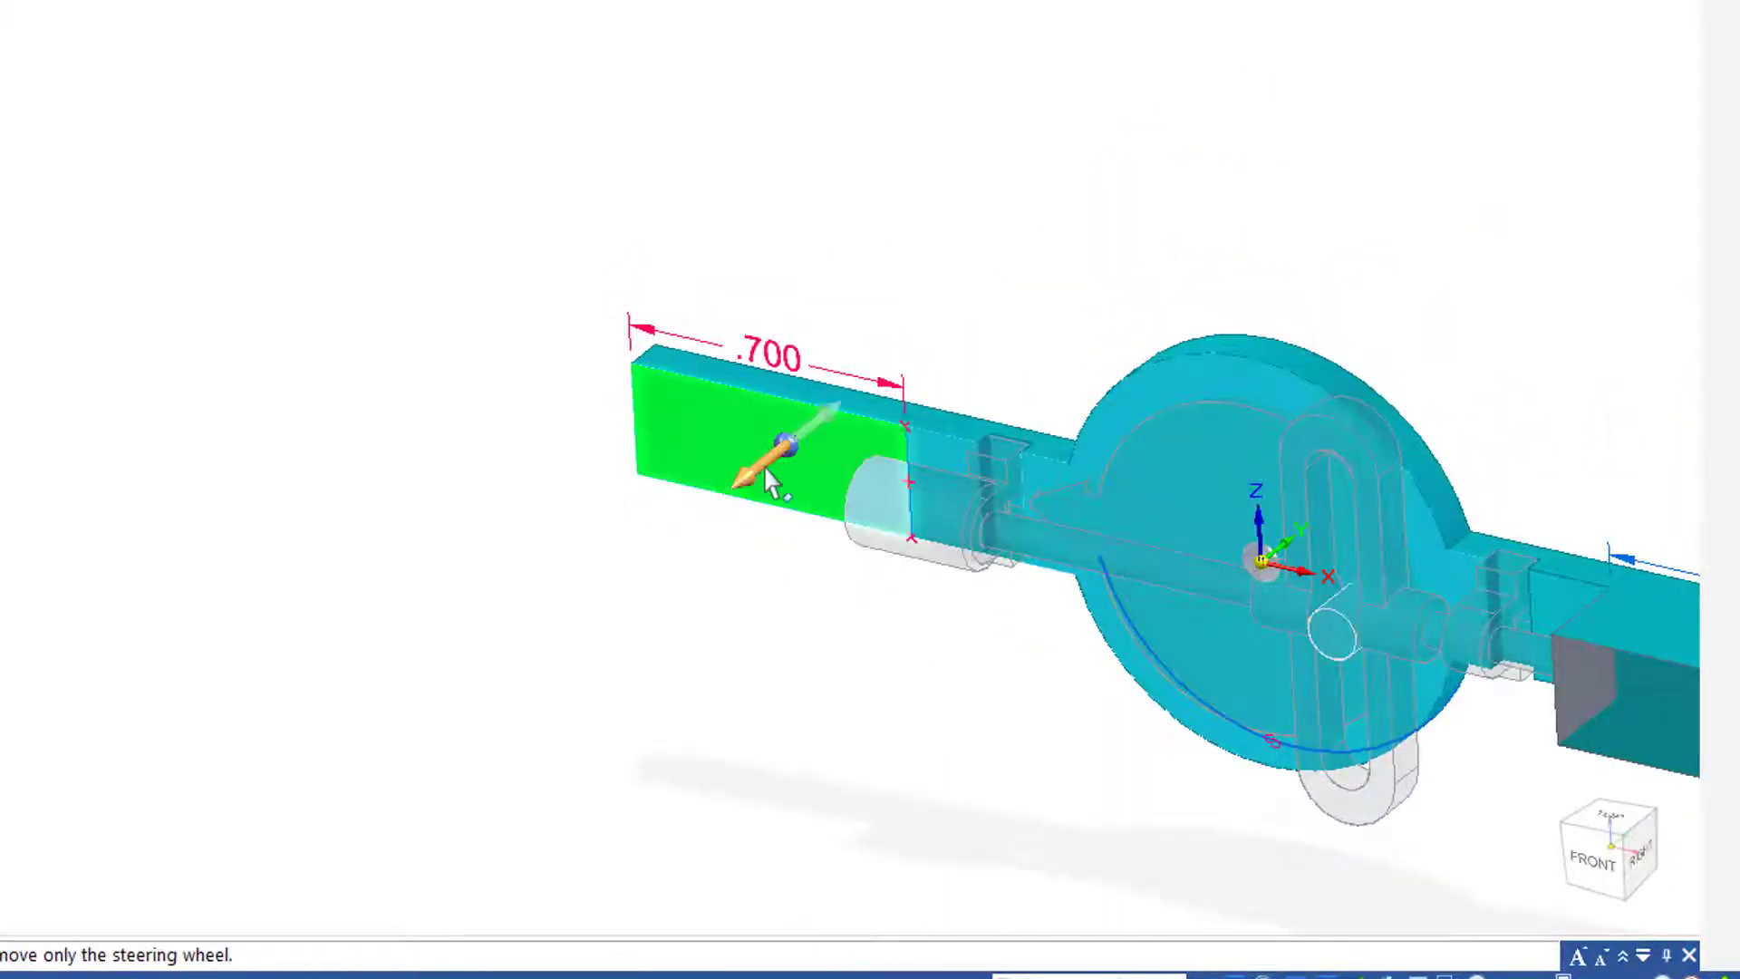
{"action": "right_click", "coordinate": [733, 502]}
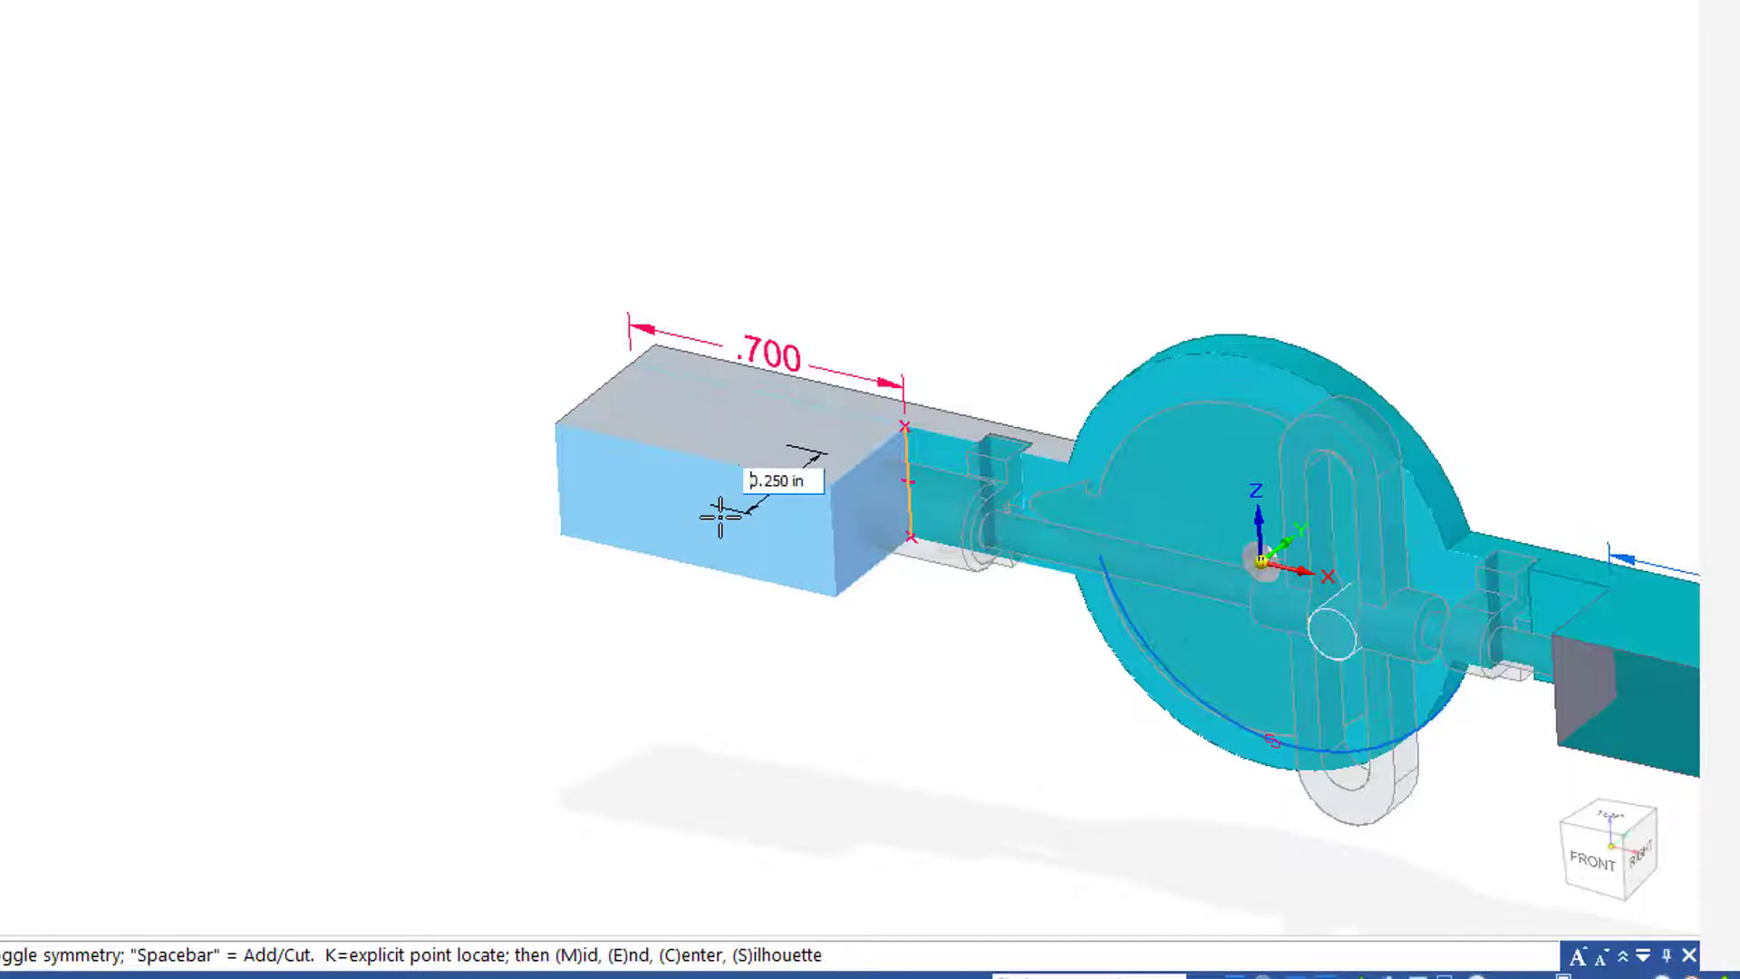
{"action": "left_click", "coordinate": [721, 517]}
Start a circle sketch on the base, show its base reference planes and lock sketching to the YZ plane.
{"action": "middle_click_drag", "start_coordinate": [1187, 523], "coordinate": [423, 297], "text": "shift"}
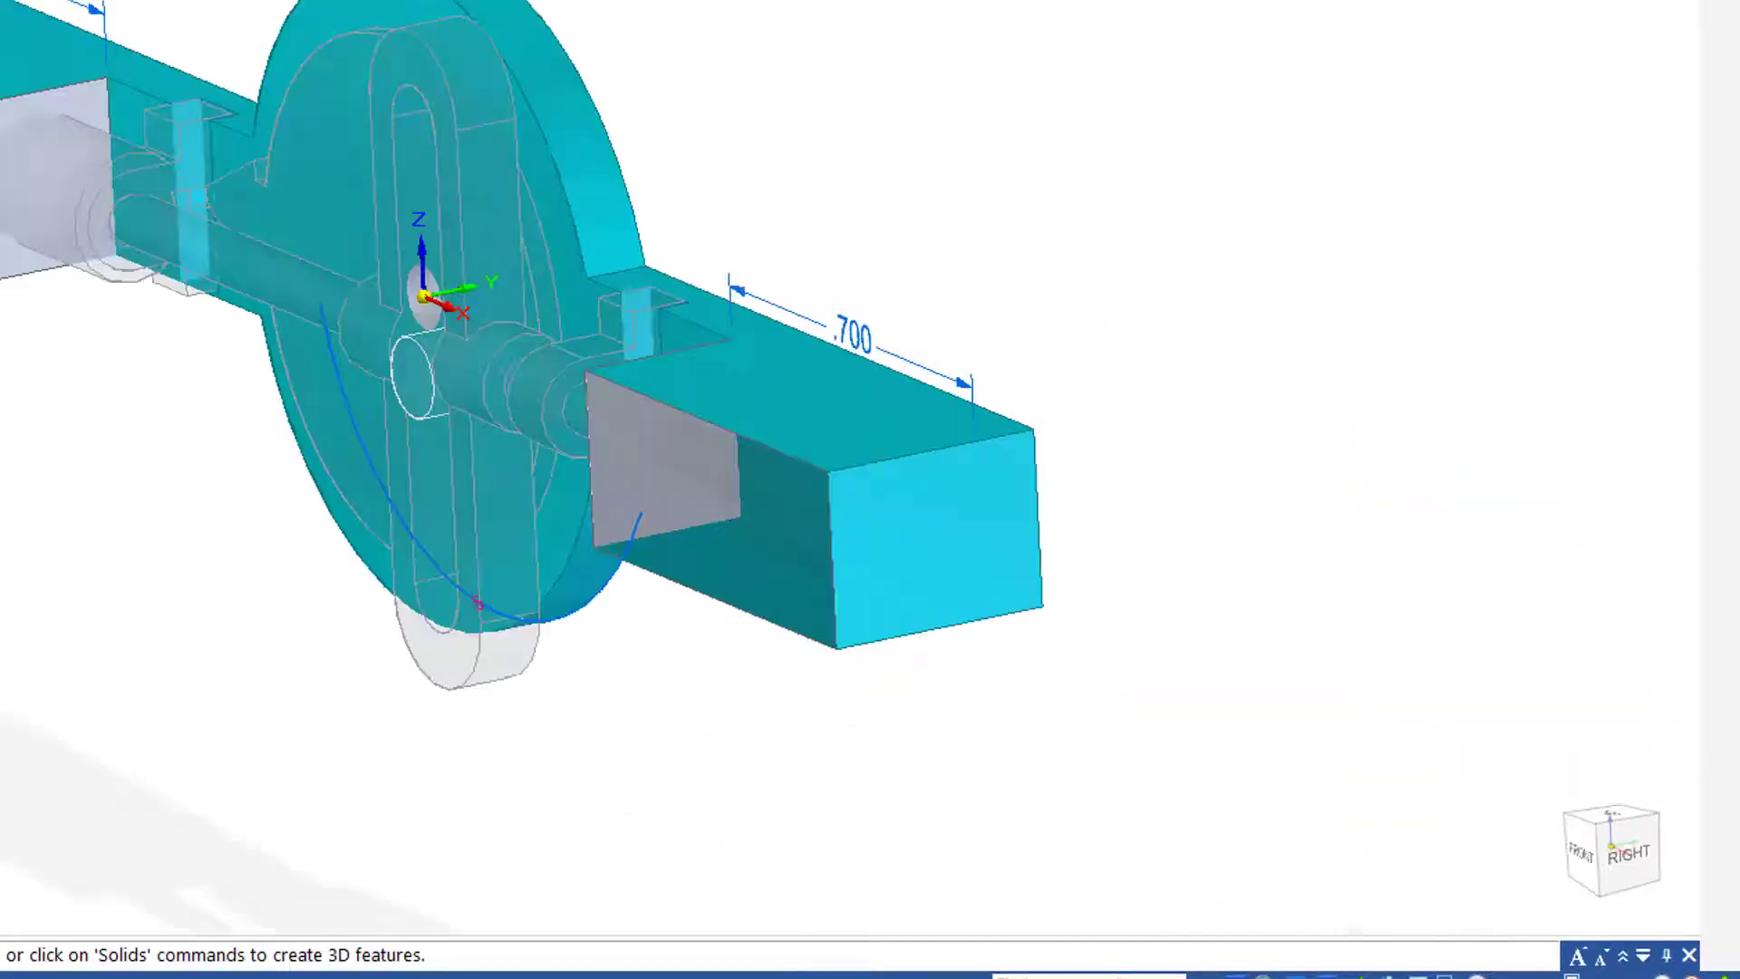
{"action": "left_click", "coordinate": [198, 100]}
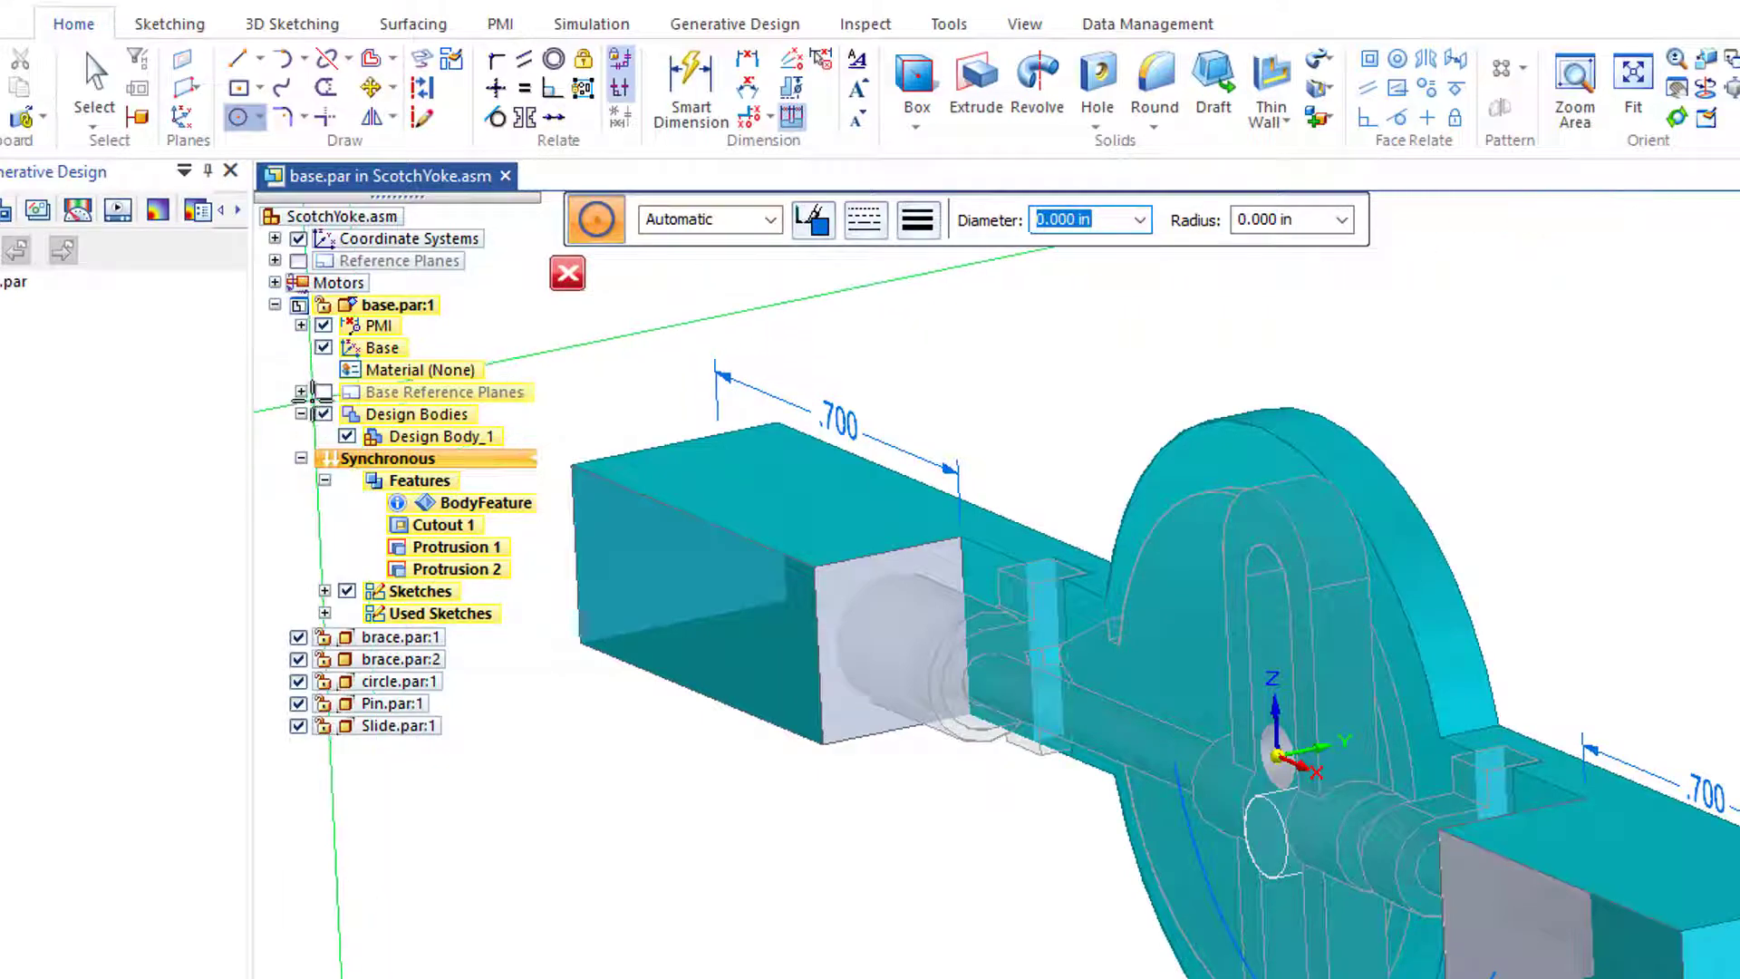
{"action": "left_click", "coordinate": [324, 393]}
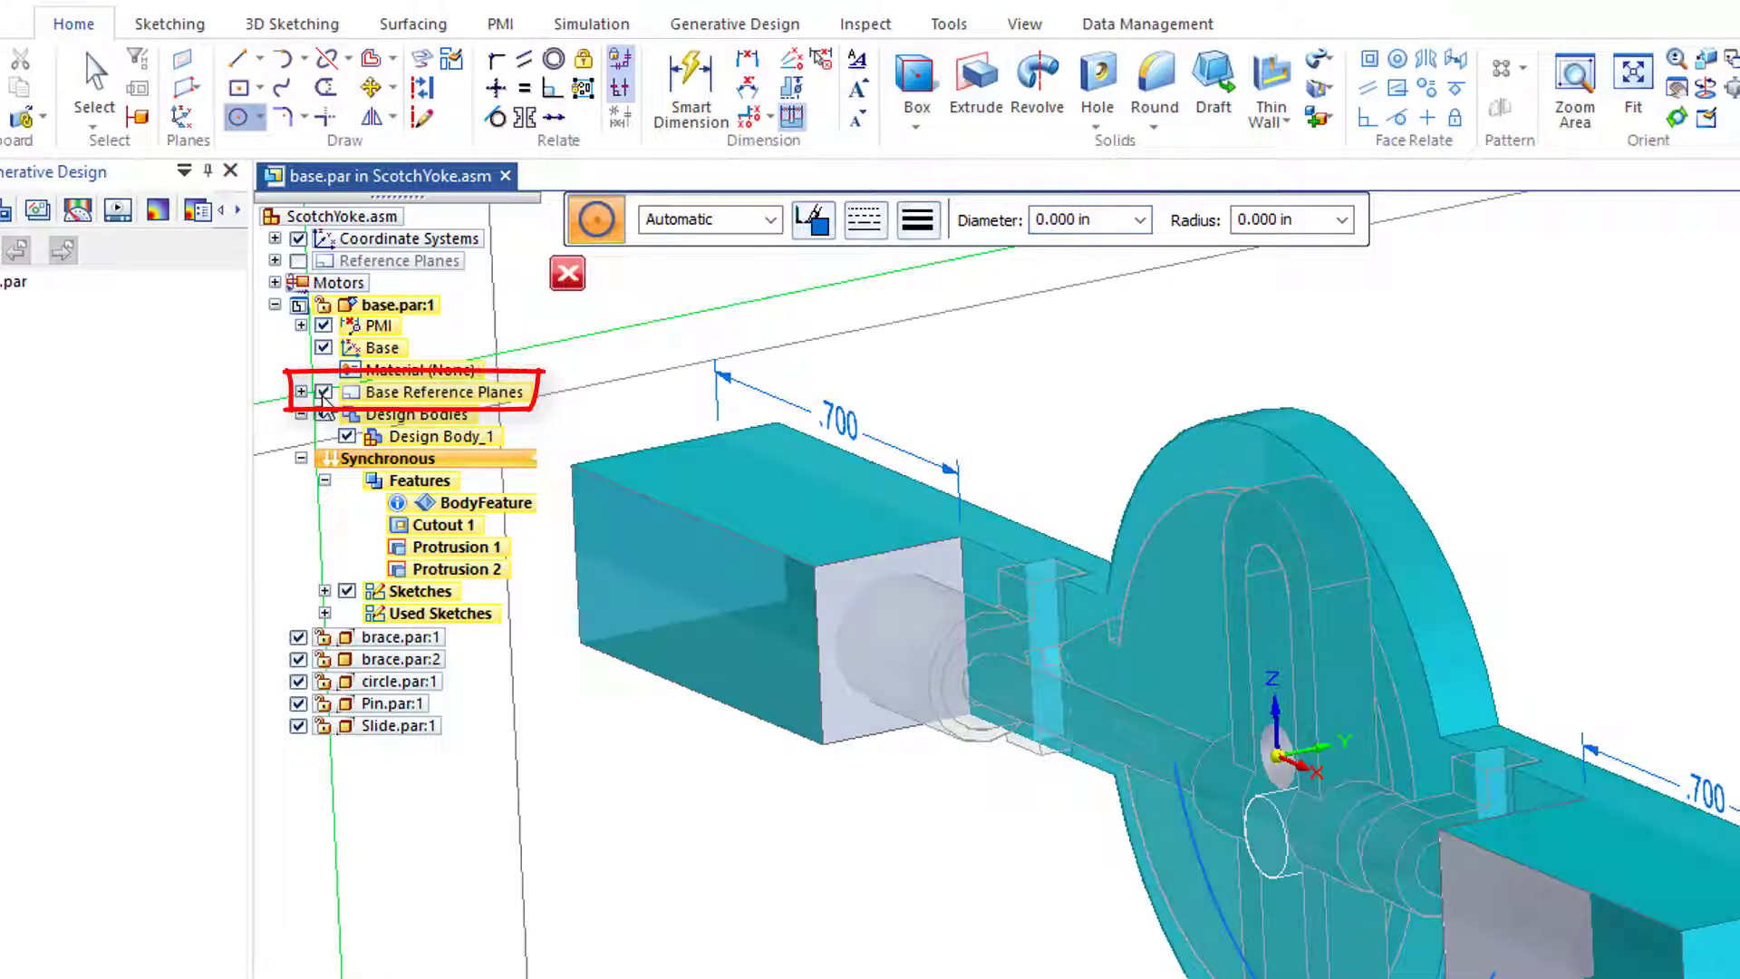
{"action": "scroll", "coordinate": [1546, 399], "scroll_direction": "down", "scroll_amount": 5}
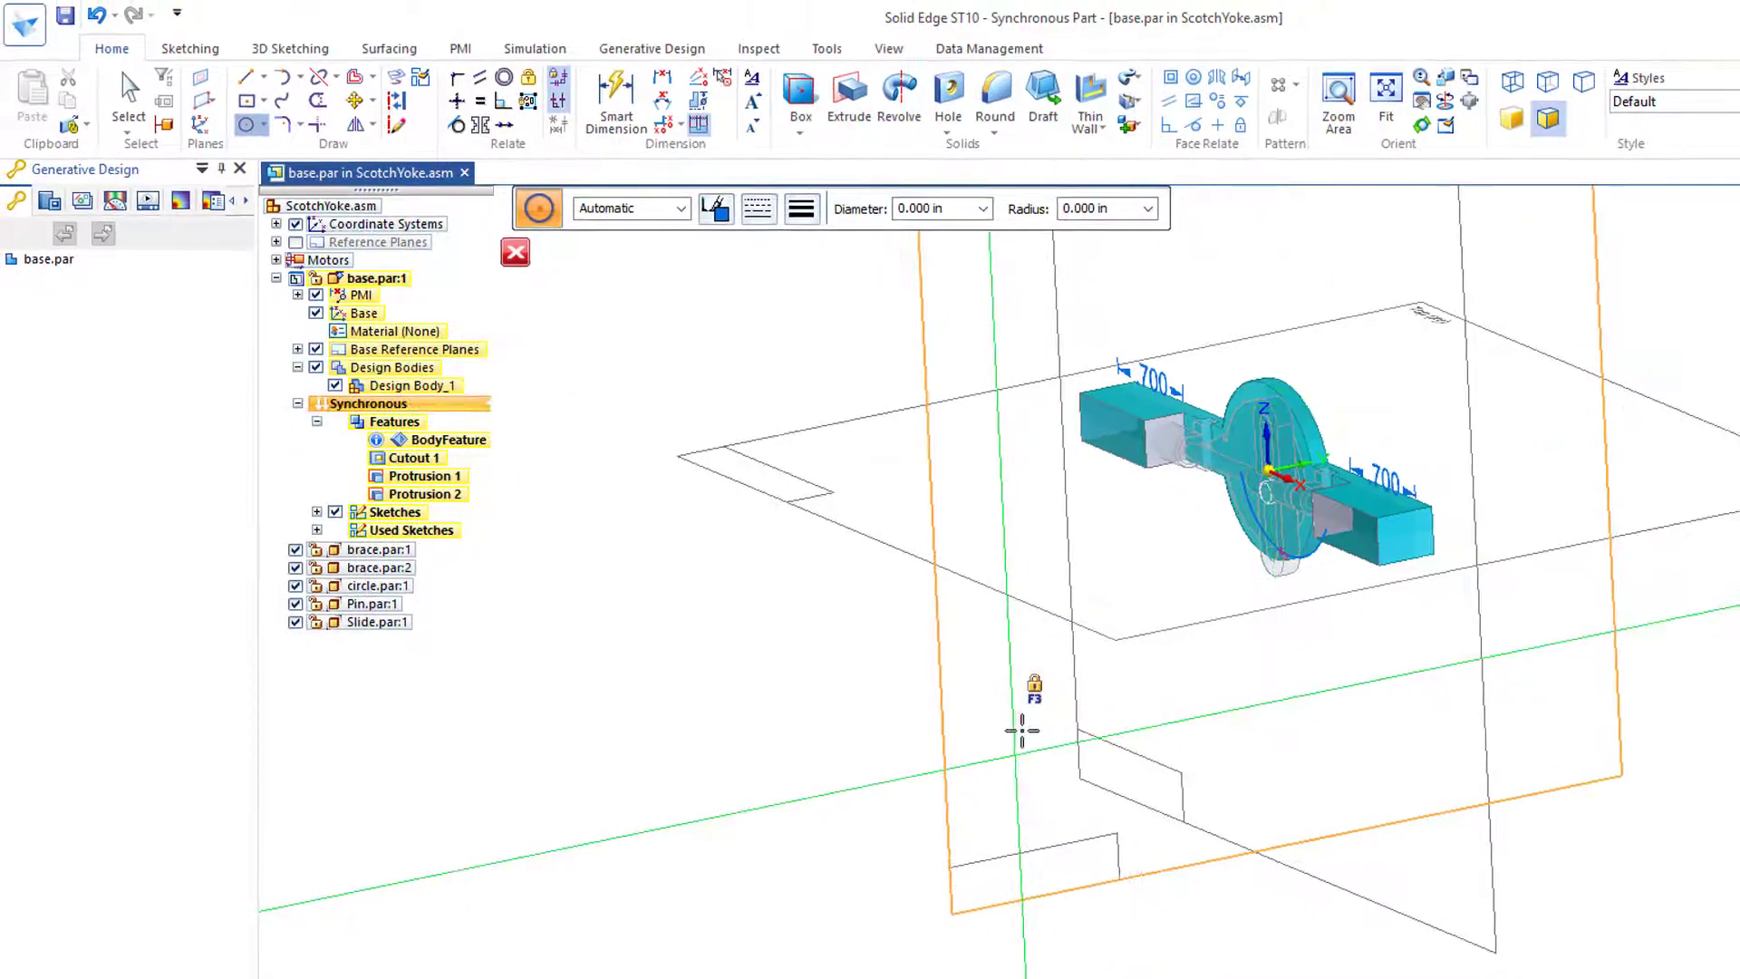
{"action": "scroll", "coordinate": [1401, 408], "scroll_direction": "up", "scroll_amount": 4}
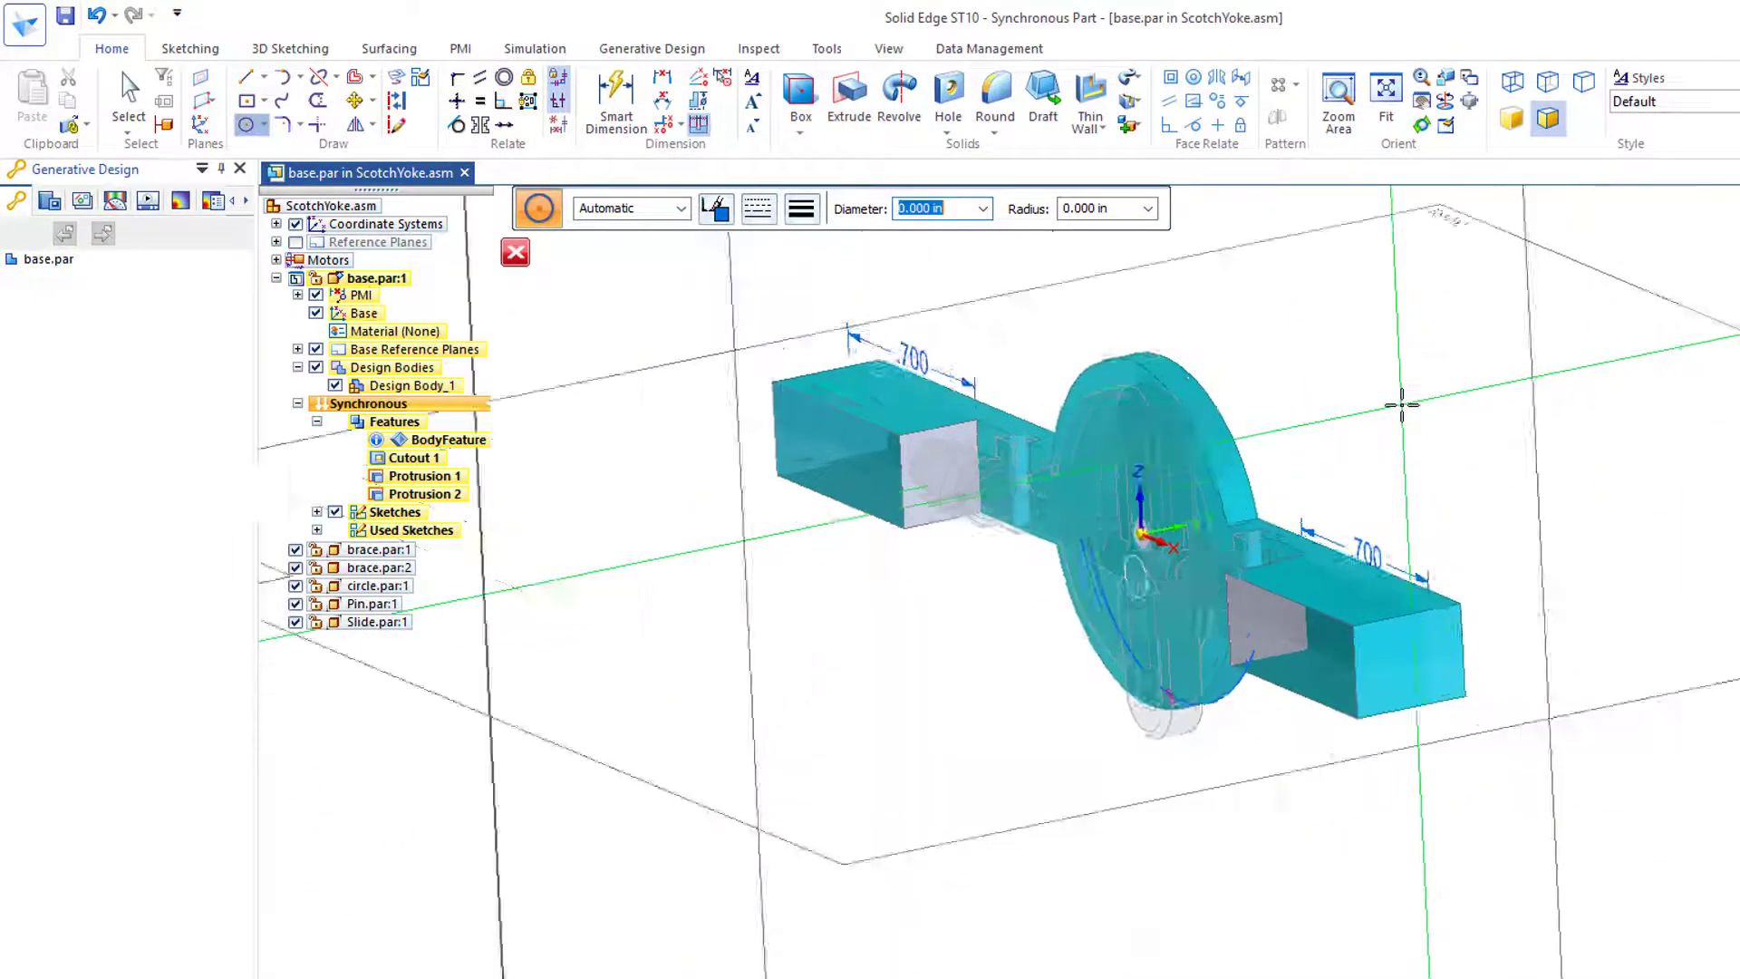
{"action": "scroll", "coordinate": [1401, 405], "scroll_direction": "up", "scroll_amount": 3}
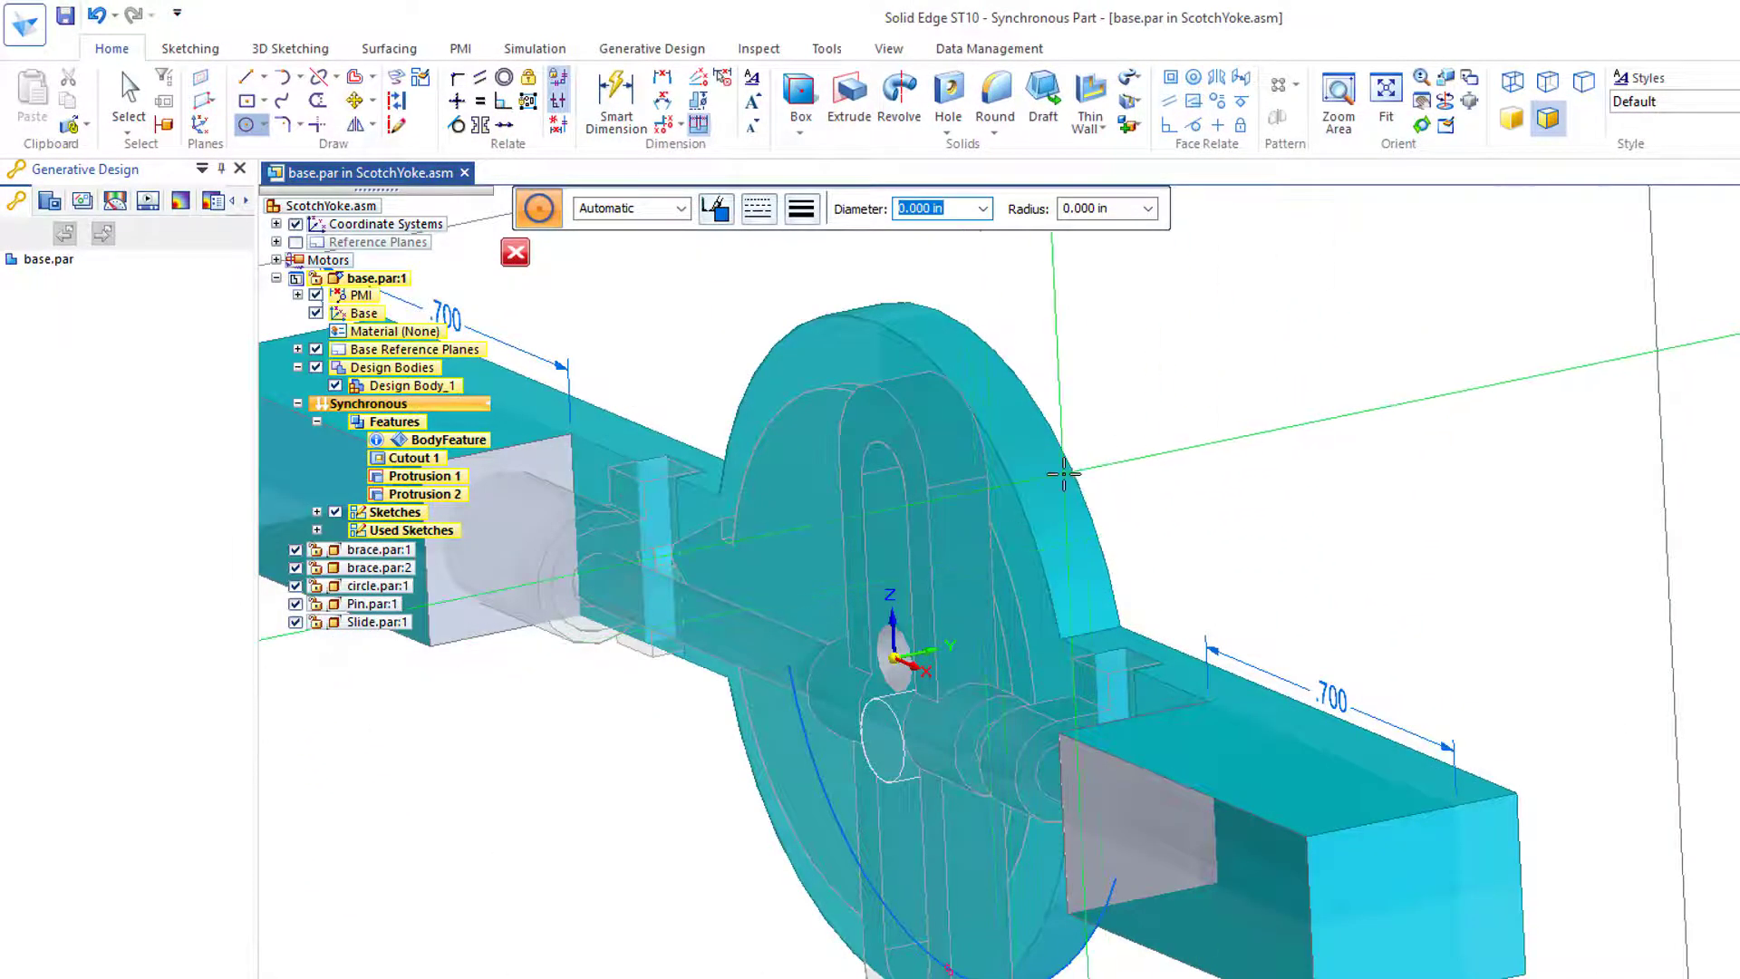
{"action": "middle_click_drag", "start_coordinate": [575, 746], "coordinate": [519, 748]}
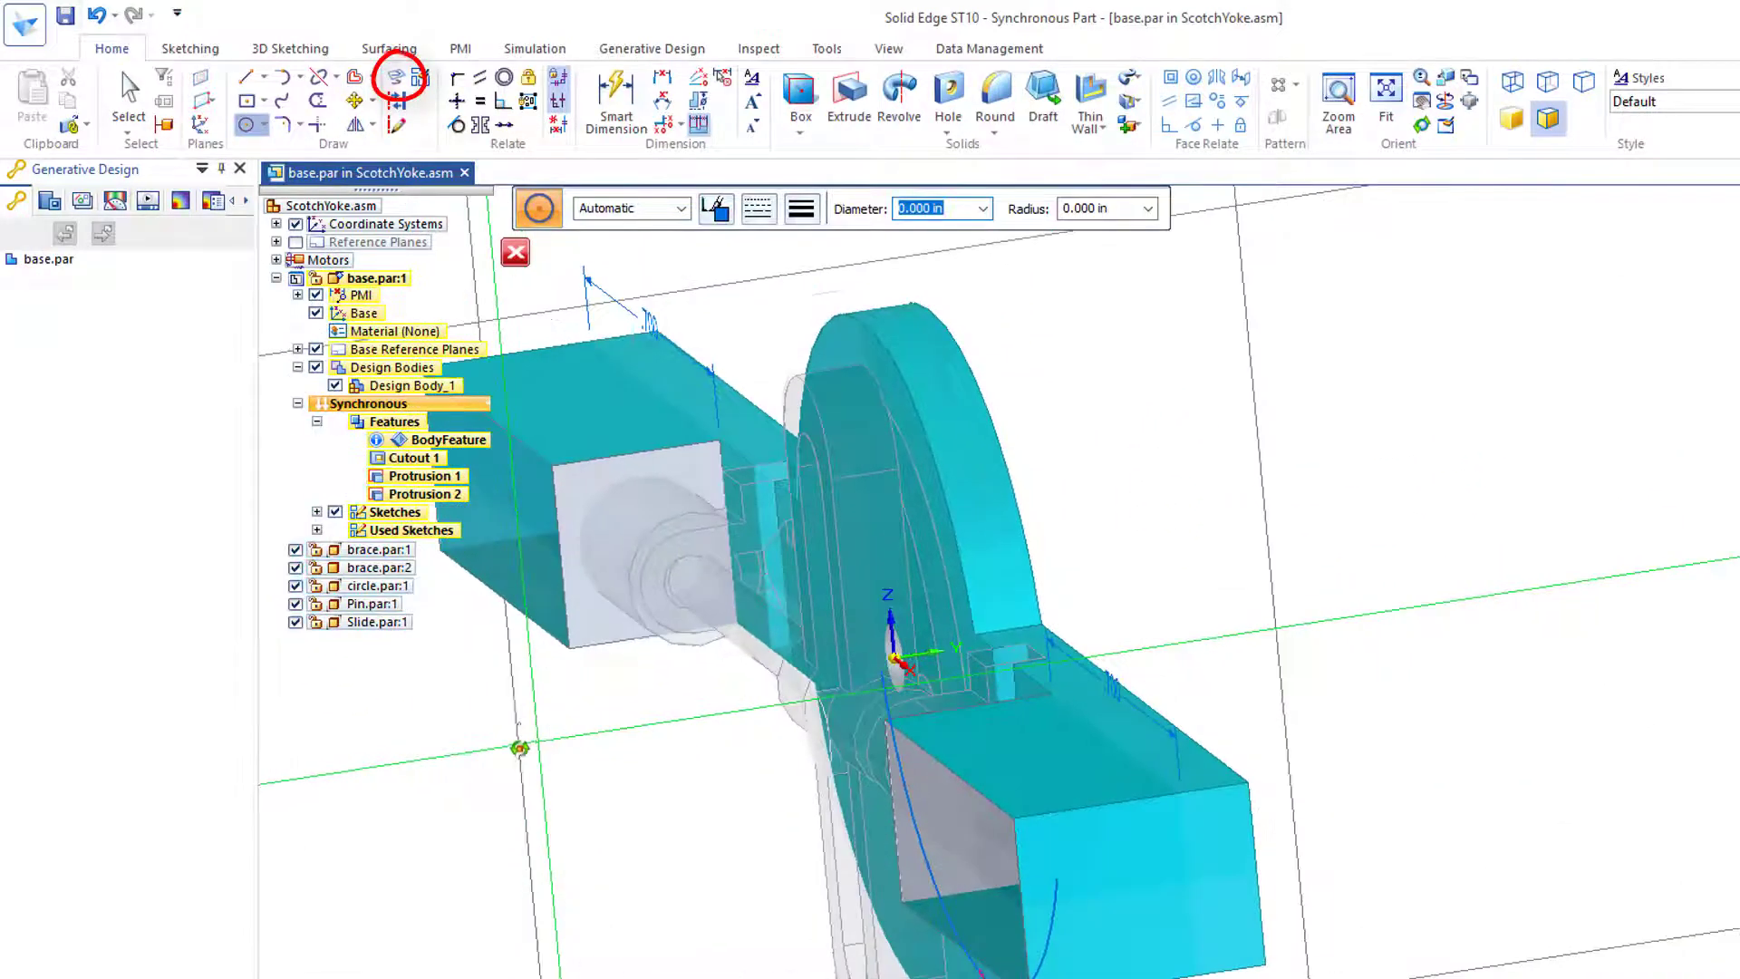
Project the outer circular edge of the slide's -X piston cylinder onto the locked YZ plane.
{"action": "left_click", "coordinate": [396, 83]}
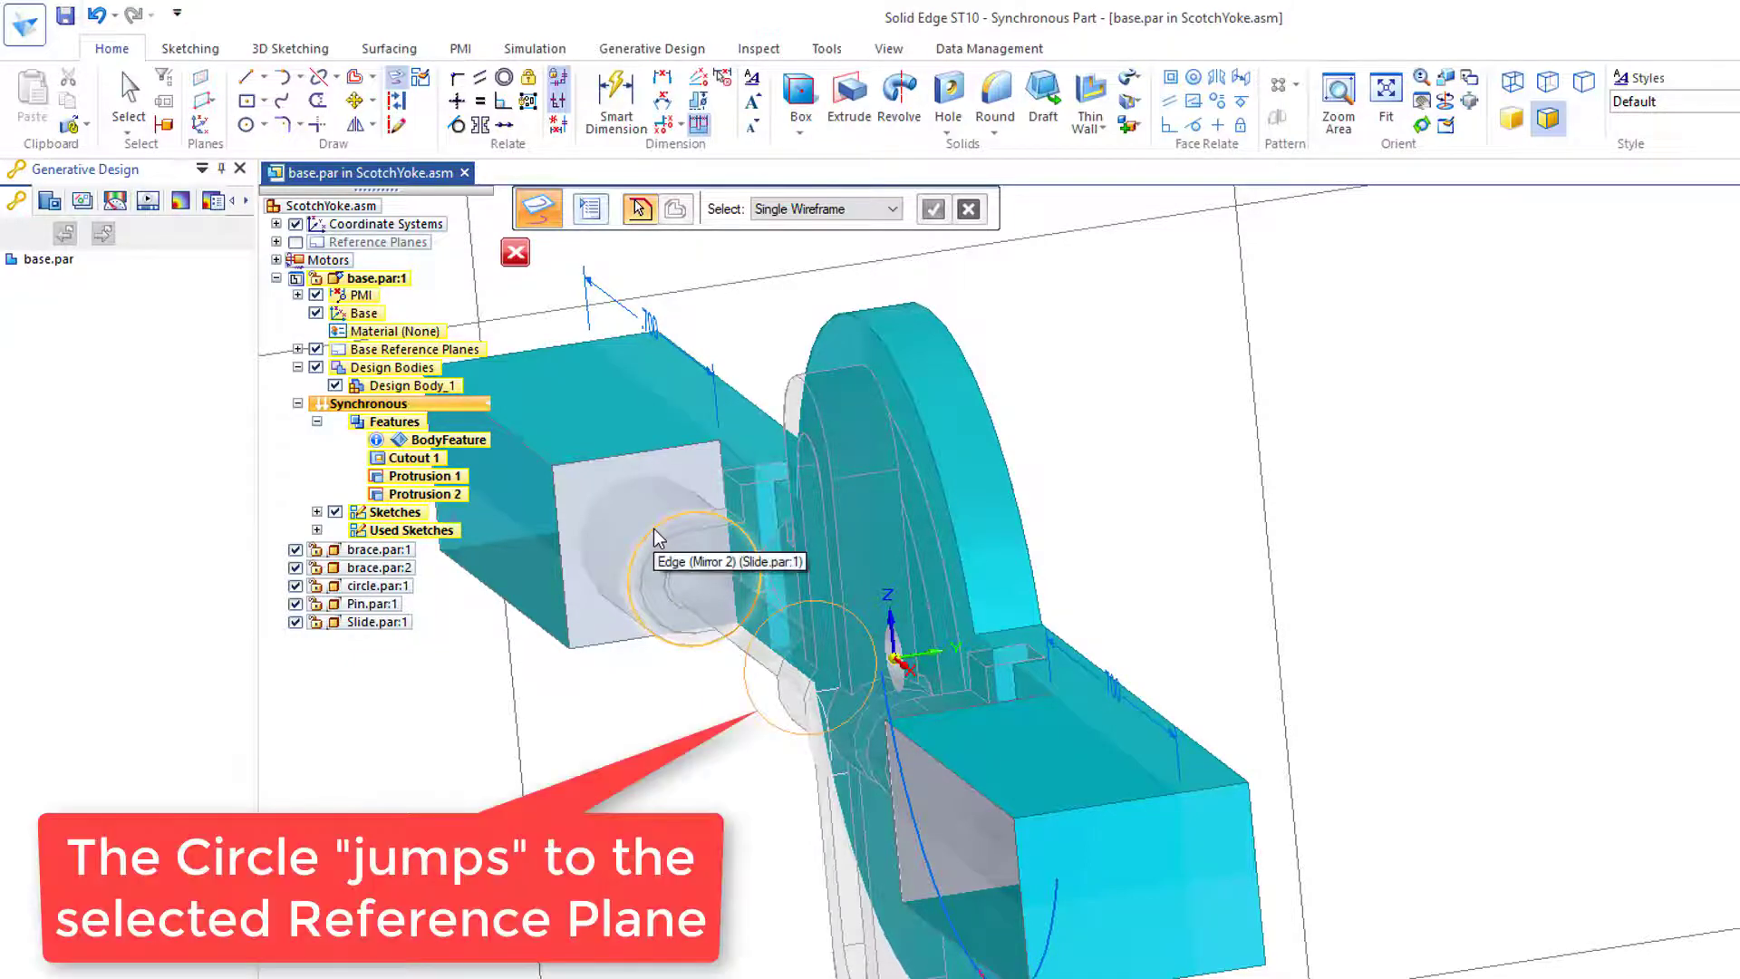
{"action": "left_click", "coordinate": [657, 538]}
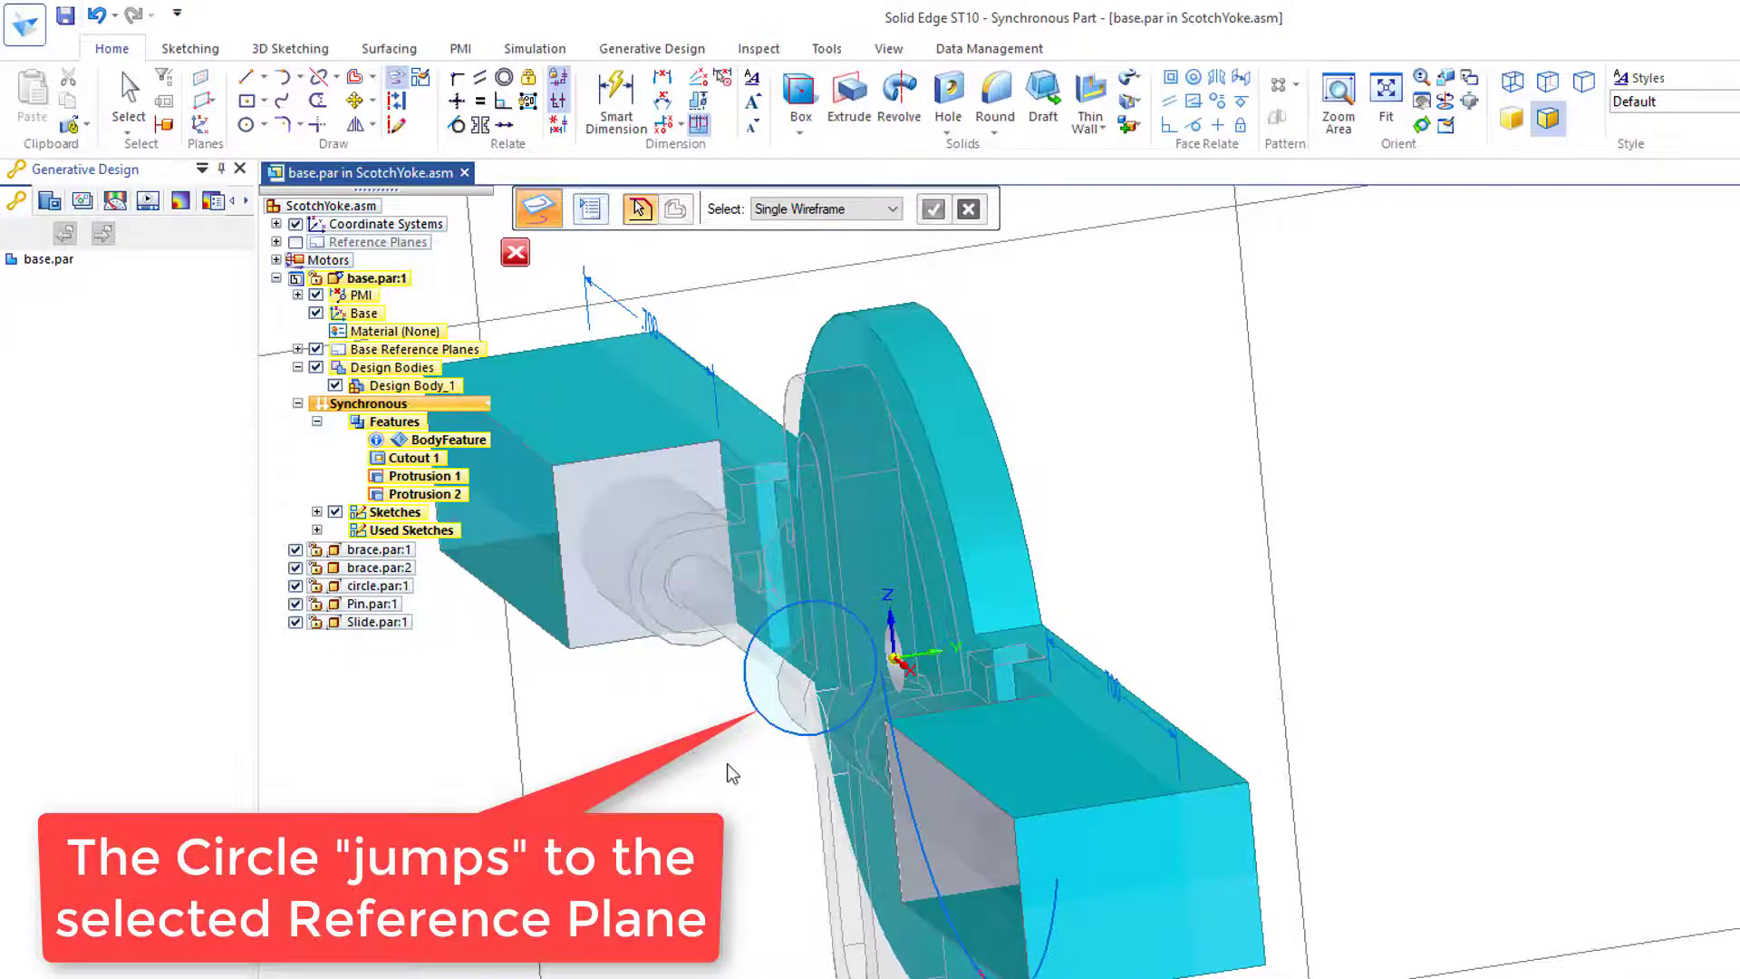
{"action": "mouse_move", "coordinate": [691, 766]}
{"action": "middle_mouse_down"}
{"action": "mouse_move", "coordinate": [727, 754]}
{"action": "mouse_move", "coordinate": [720, 769]}
{"action": "middle_mouse_up"}
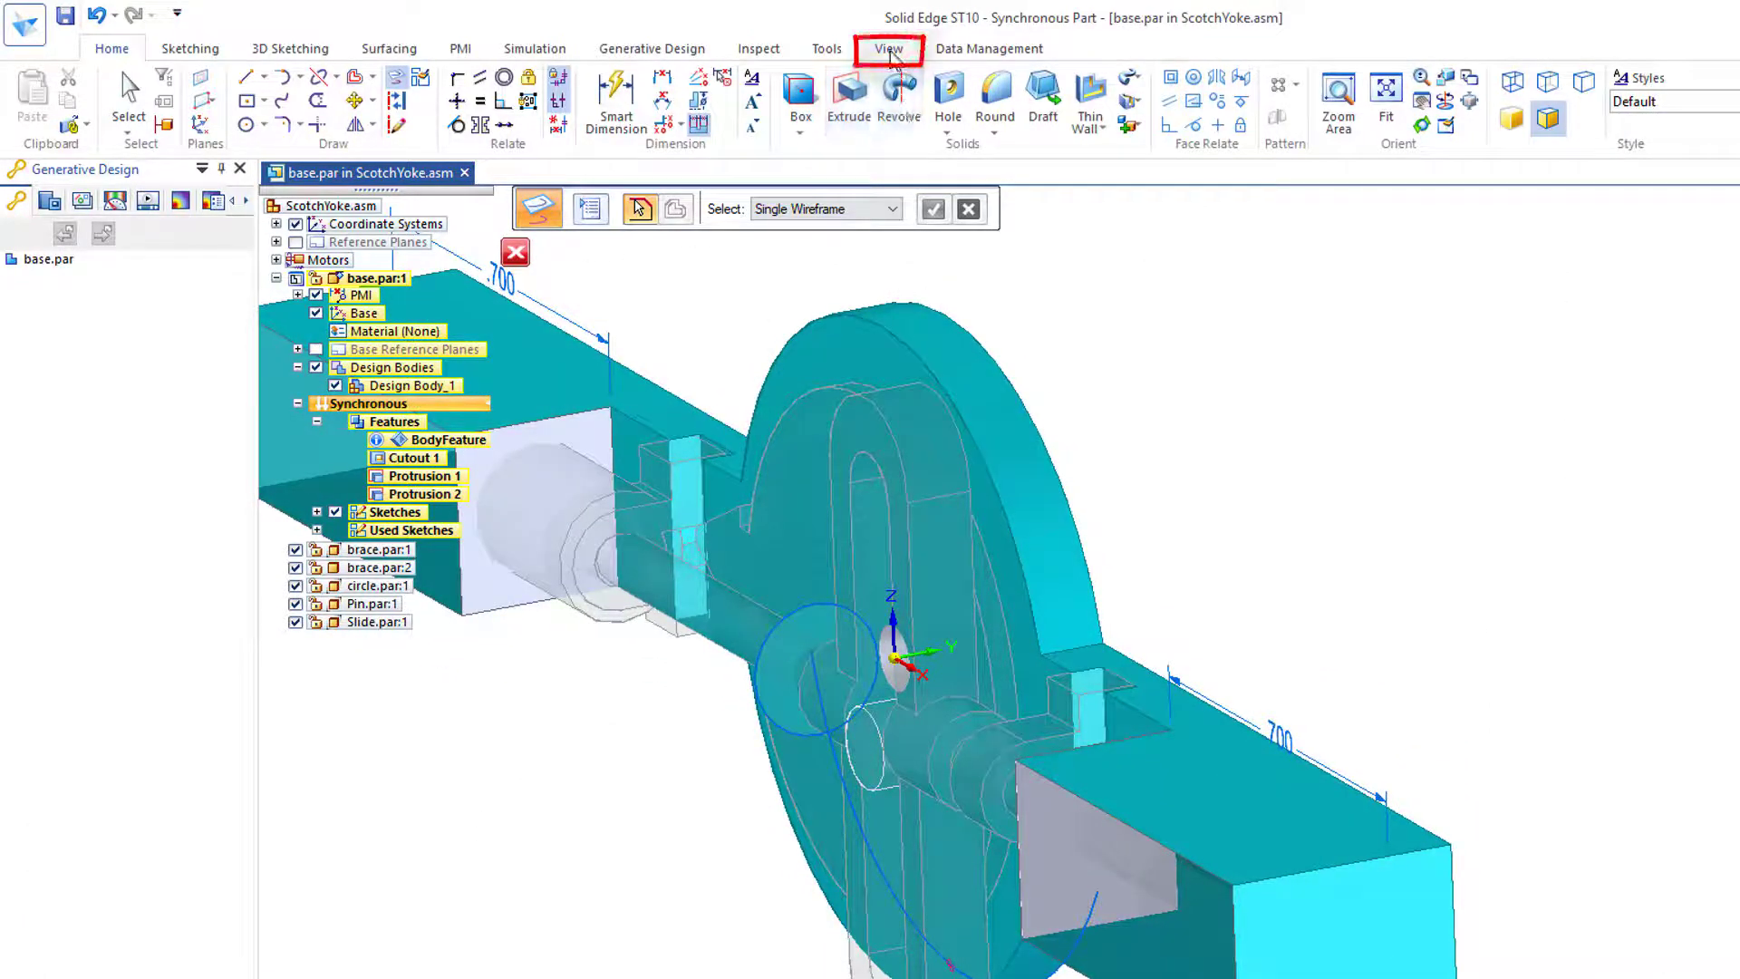
Hide the surrounding assembly parts so that only the base stays displayed.
{"action": "left_click", "coordinate": [890, 50]}
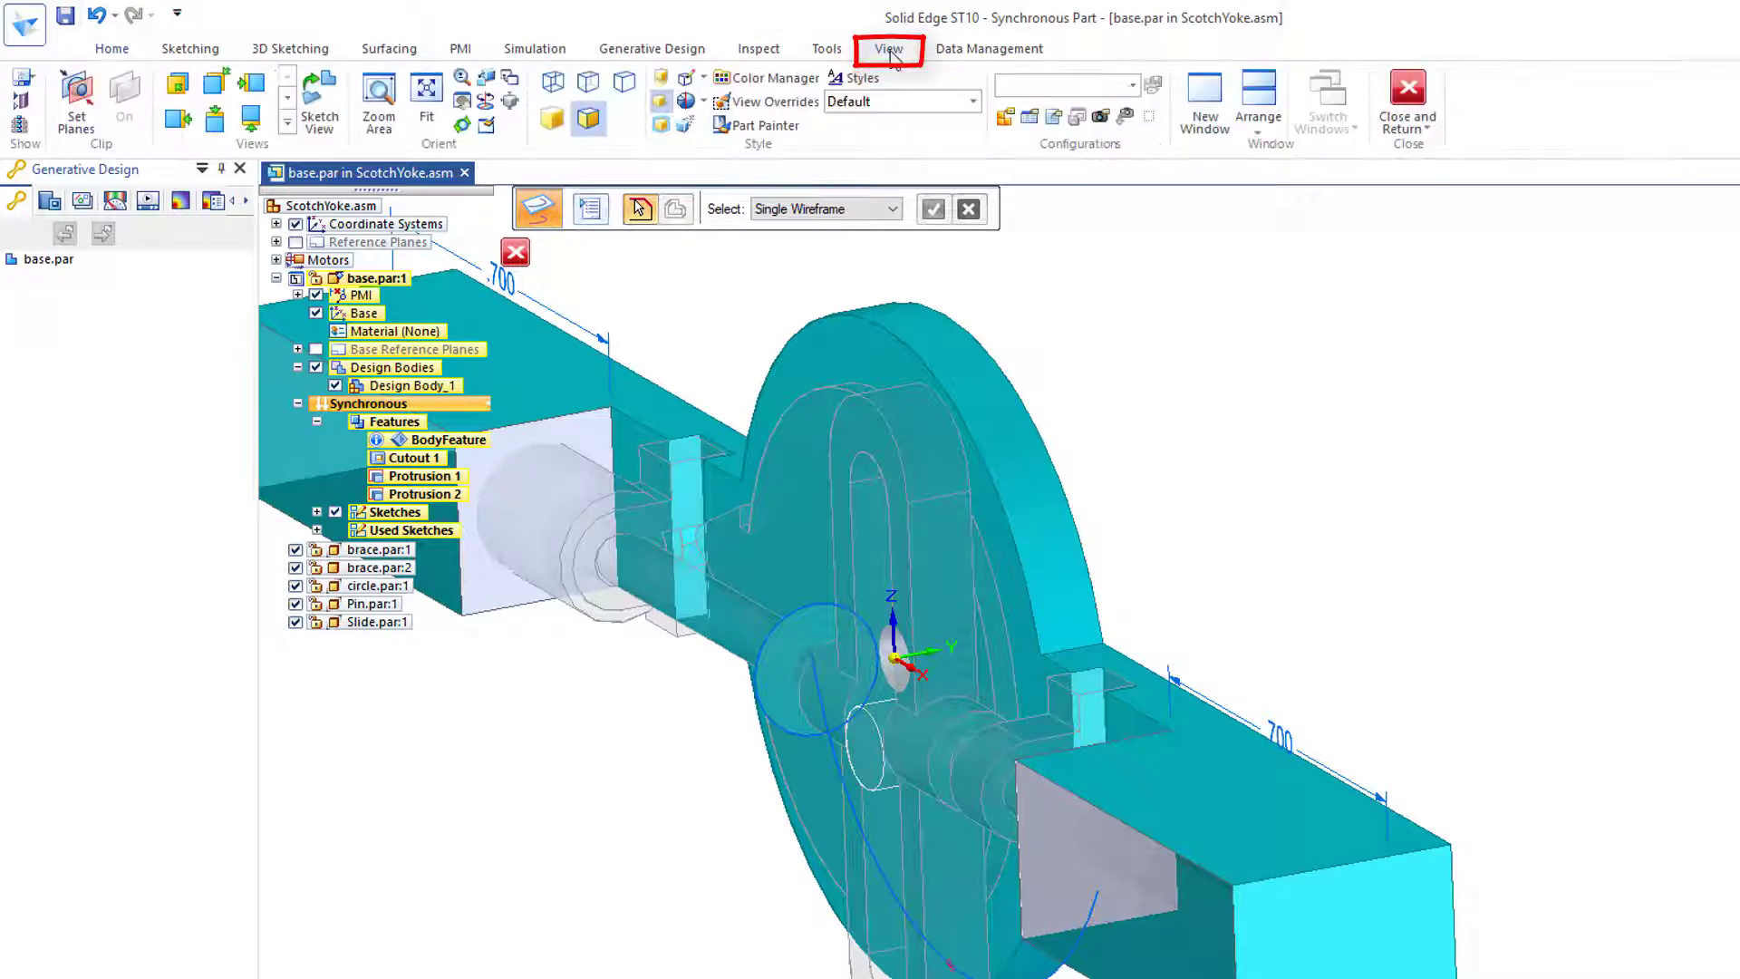
{"action": "left_click", "coordinate": [22, 131]}
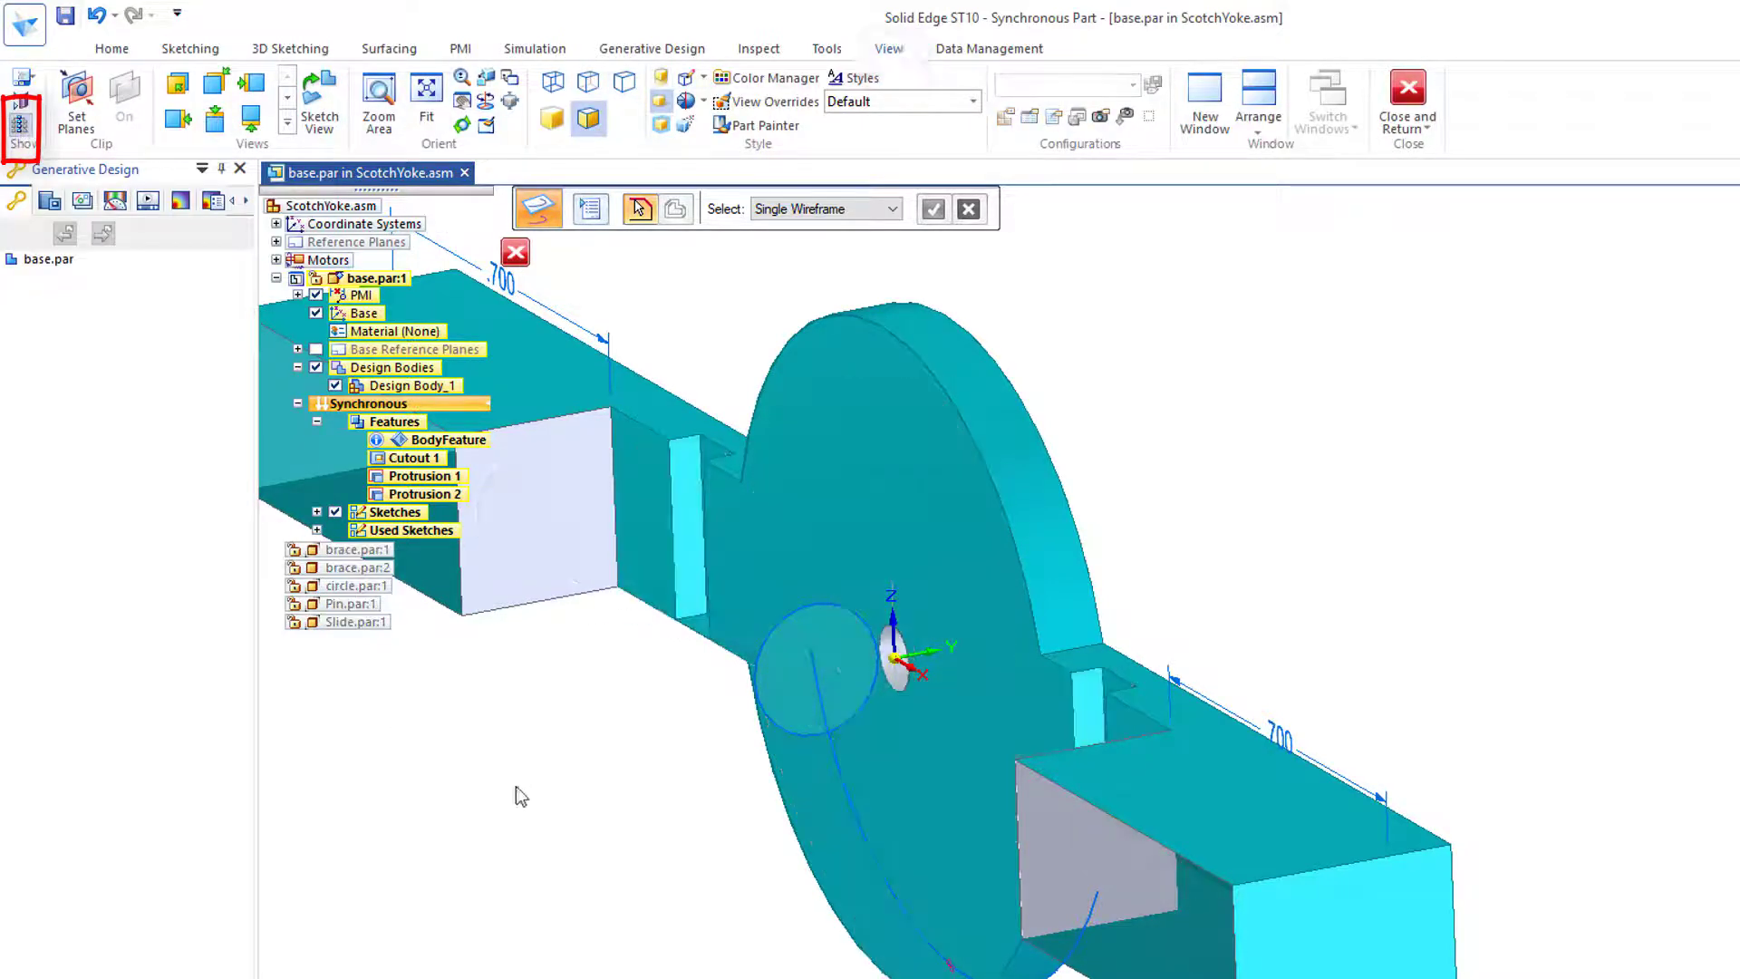
{"action": "mouse_move", "coordinate": [566, 802]}
{"action": "middle_mouse_down"}
{"action": "mouse_move", "coordinate": [563, 765]}
{"action": "mouse_move", "coordinate": [549, 777]}
{"action": "middle_mouse_up"}
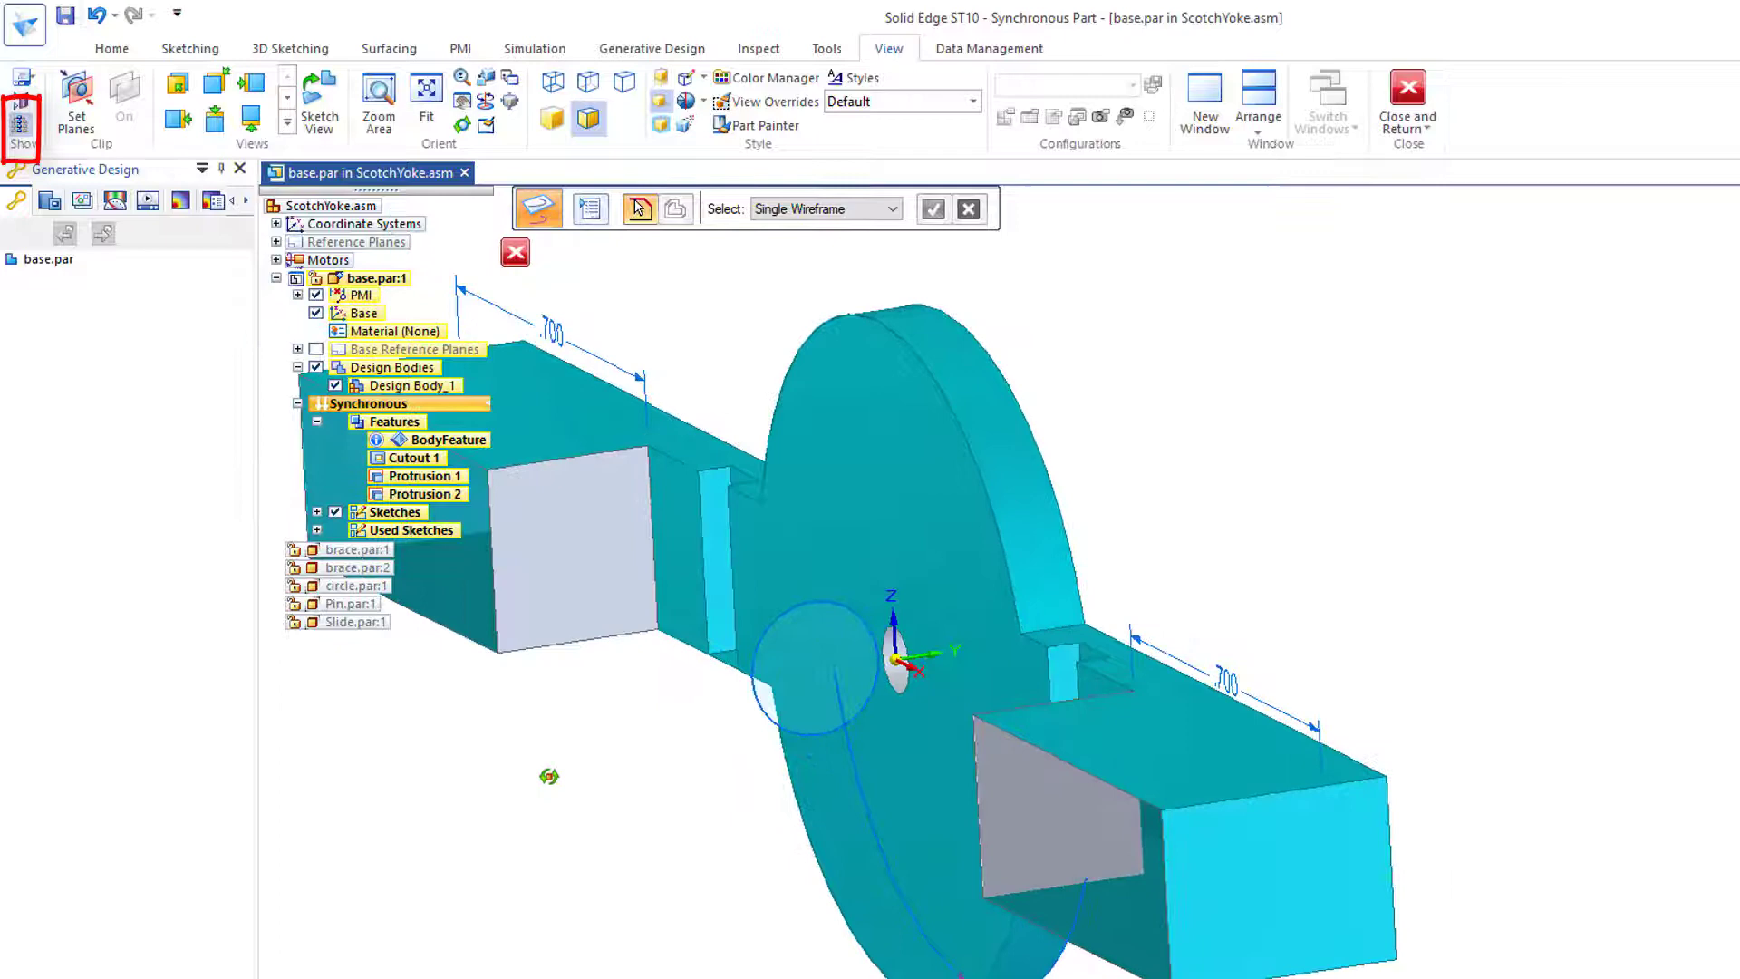
Extrude the projected circle region as a symmetric cut with a distance of 3.1 in through the base's end blocks.
{"action": "left_click", "coordinate": [121, 53]}
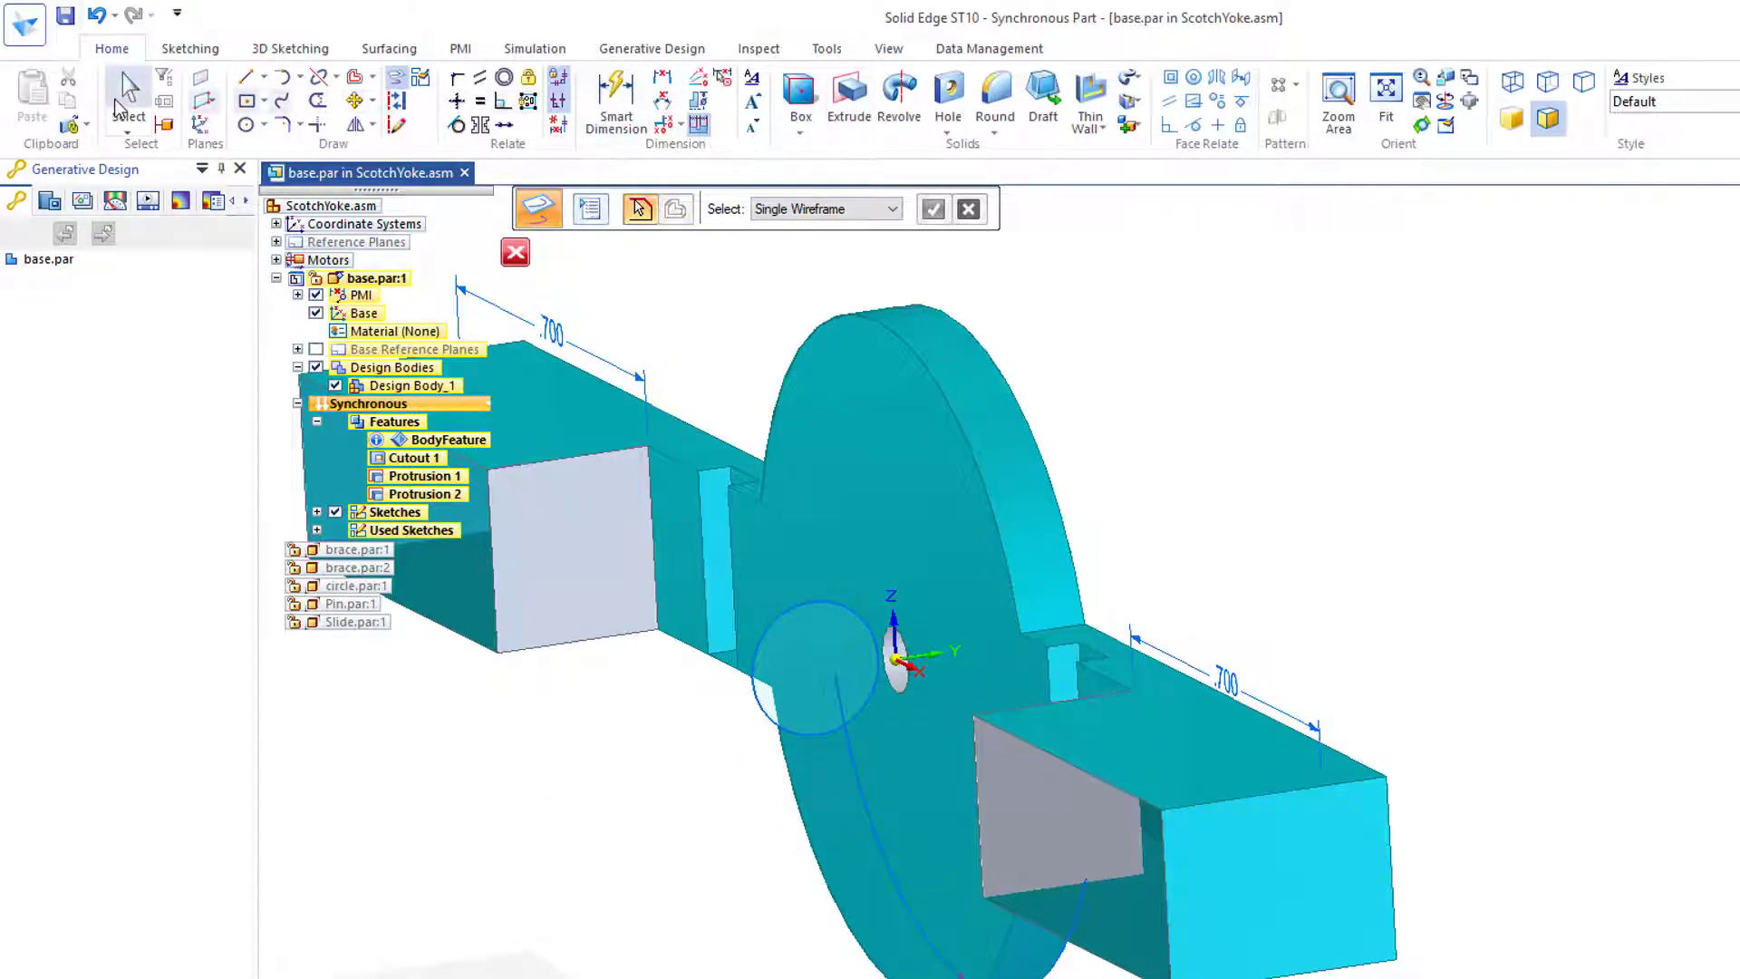
{"action": "left_click", "coordinate": [130, 91]}
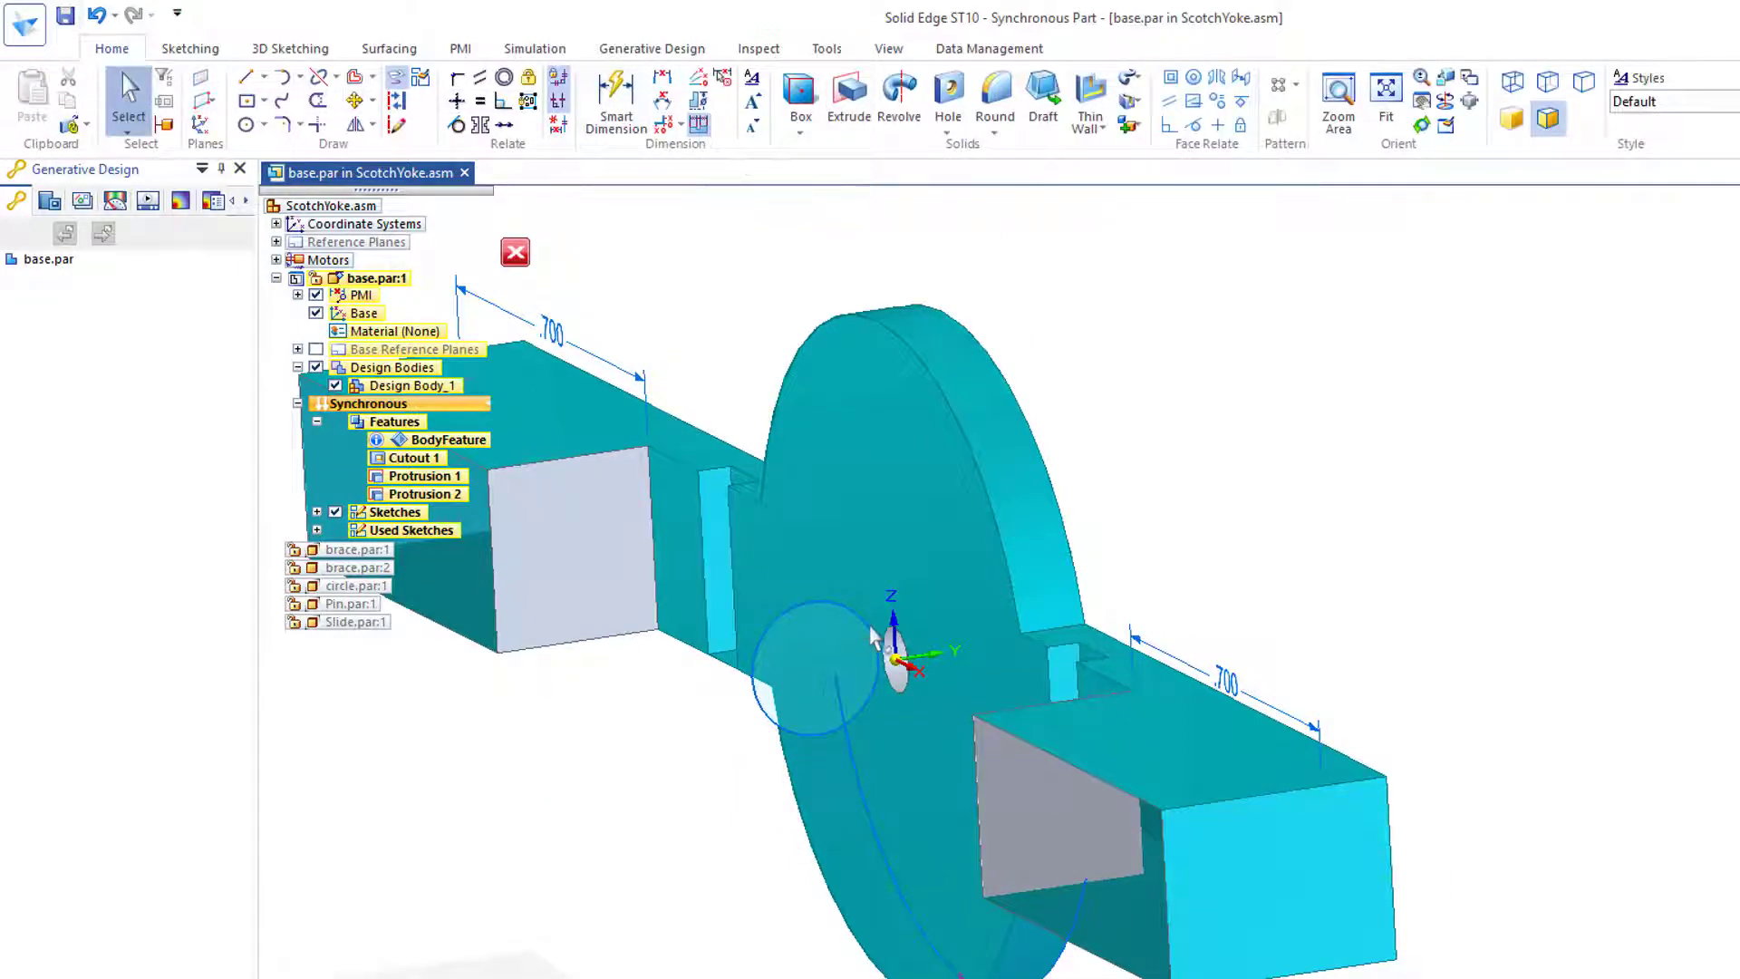
{"action": "left_click", "coordinate": [842, 662]}
{"action": "left_click", "coordinate": [867, 660]}
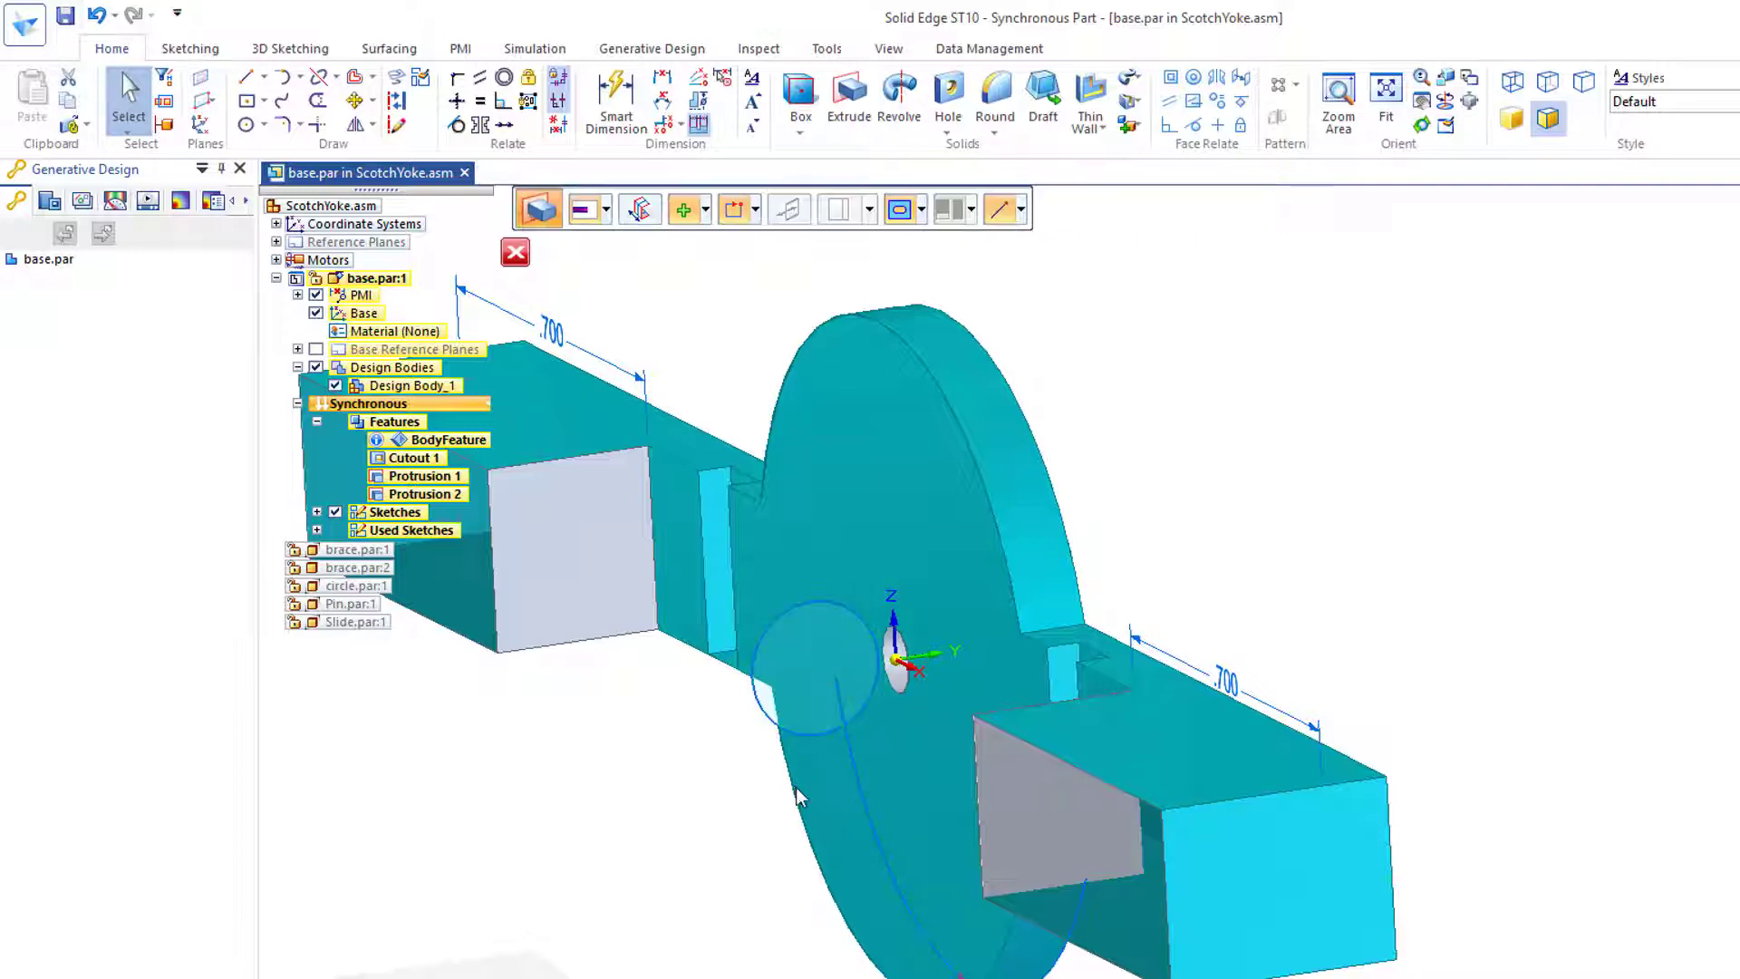
{"action": "left_click", "coordinate": [641, 211]}
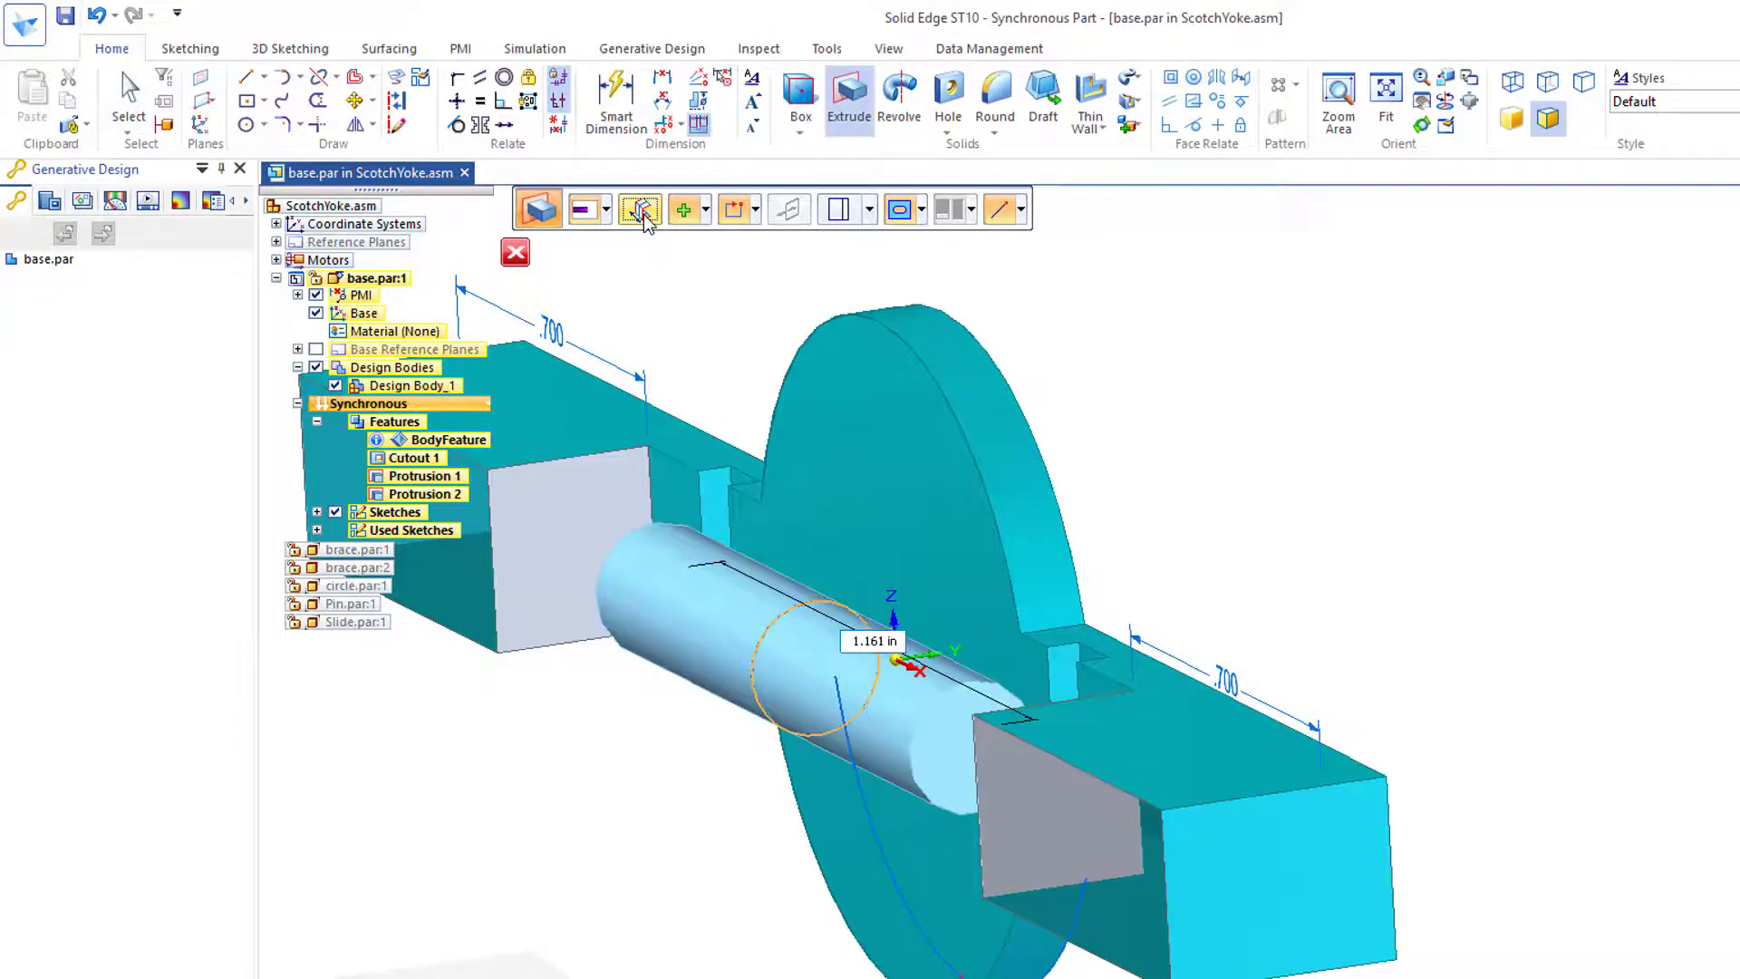
{"action": "left_click", "coordinate": [706, 211]}
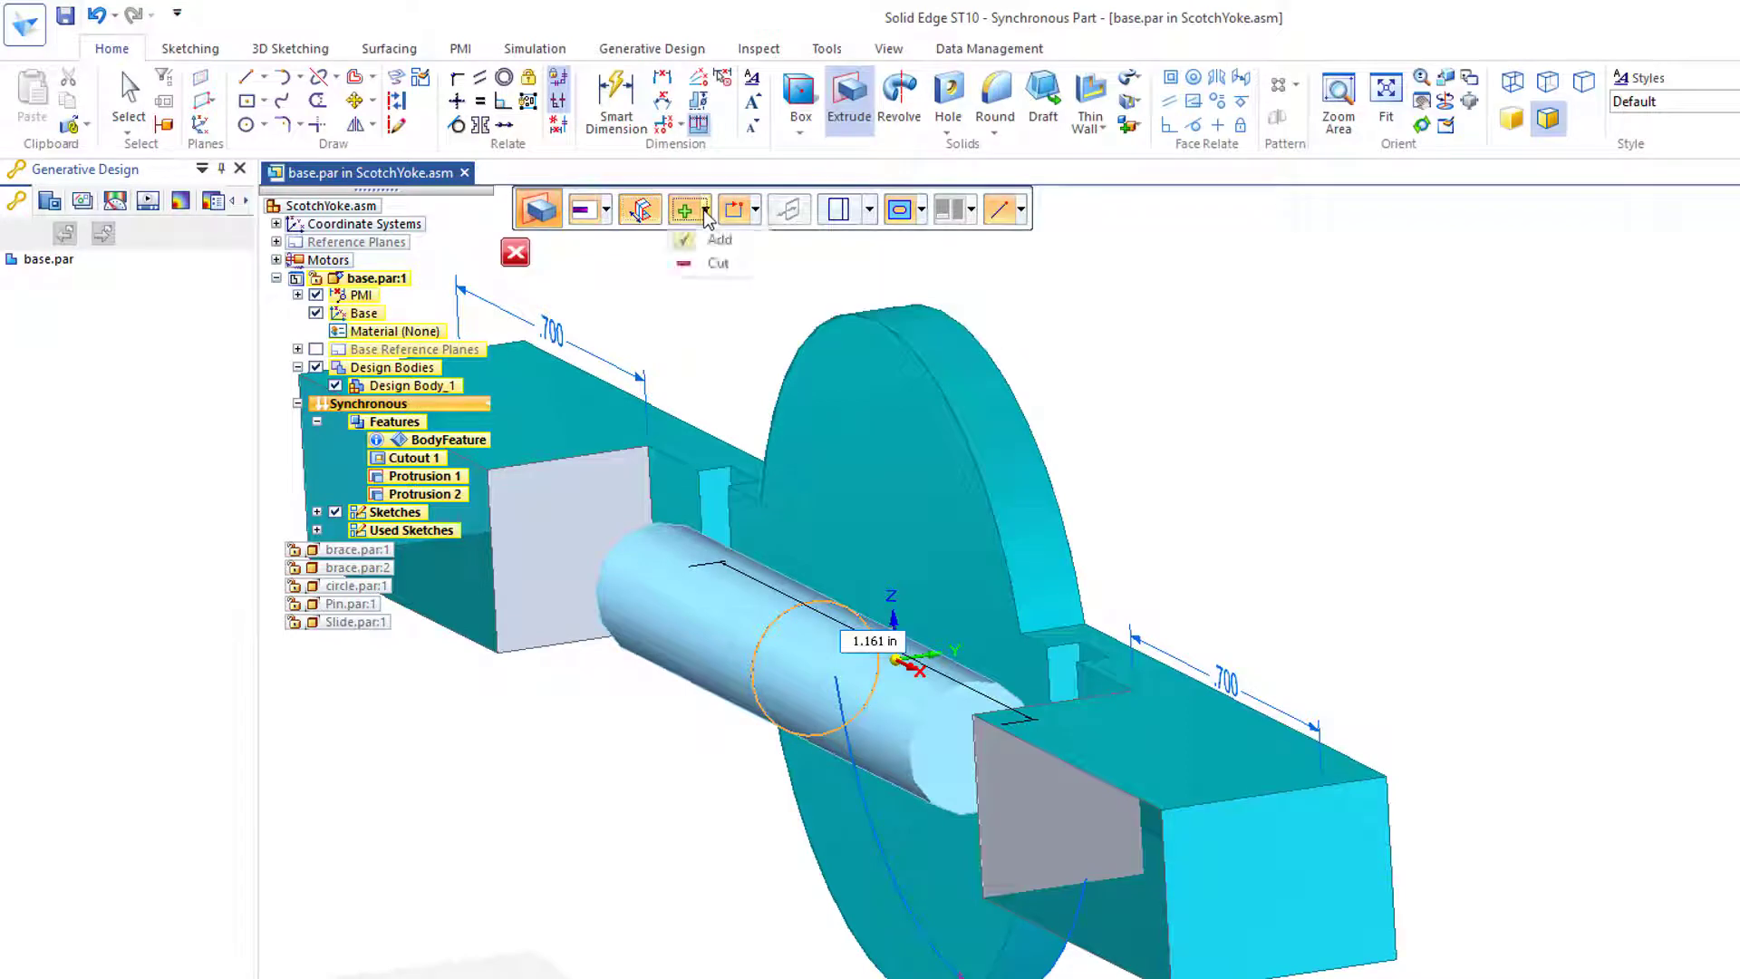
{"action": "left_click", "coordinate": [719, 262]}
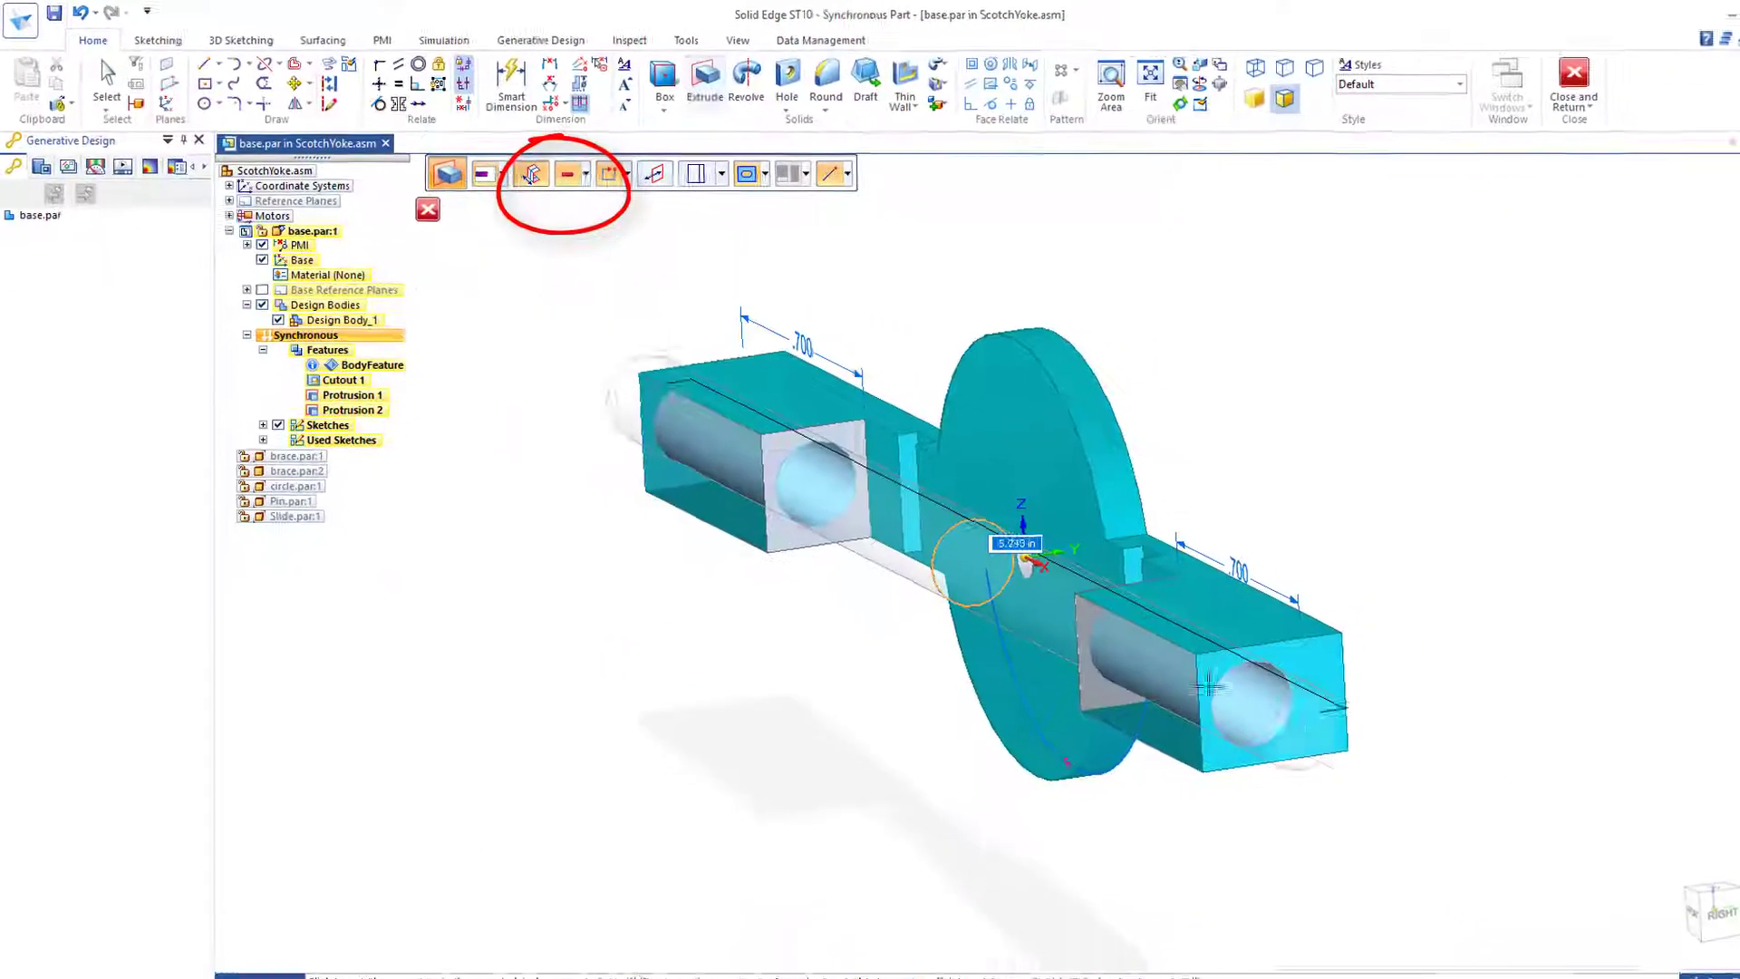
{"action": "key", "text": "ctrl+f"}
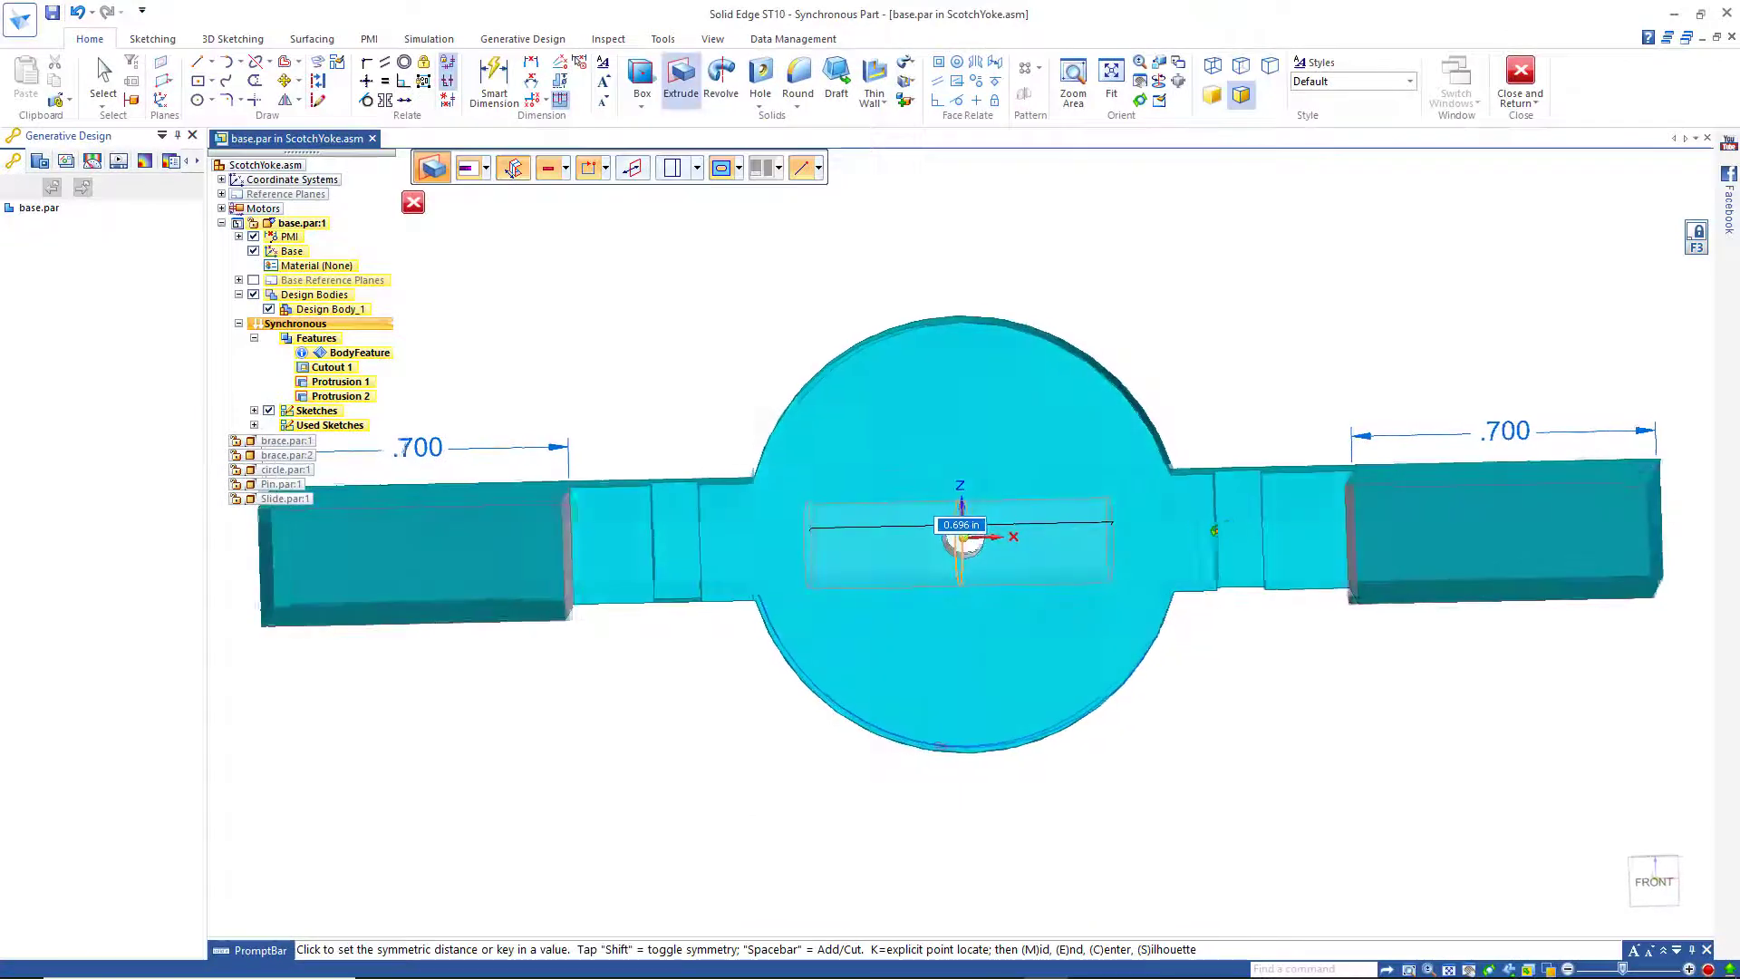
{"action": "middle_click_drag", "start_coordinate": [1212, 499], "coordinate": [1282, 559]}
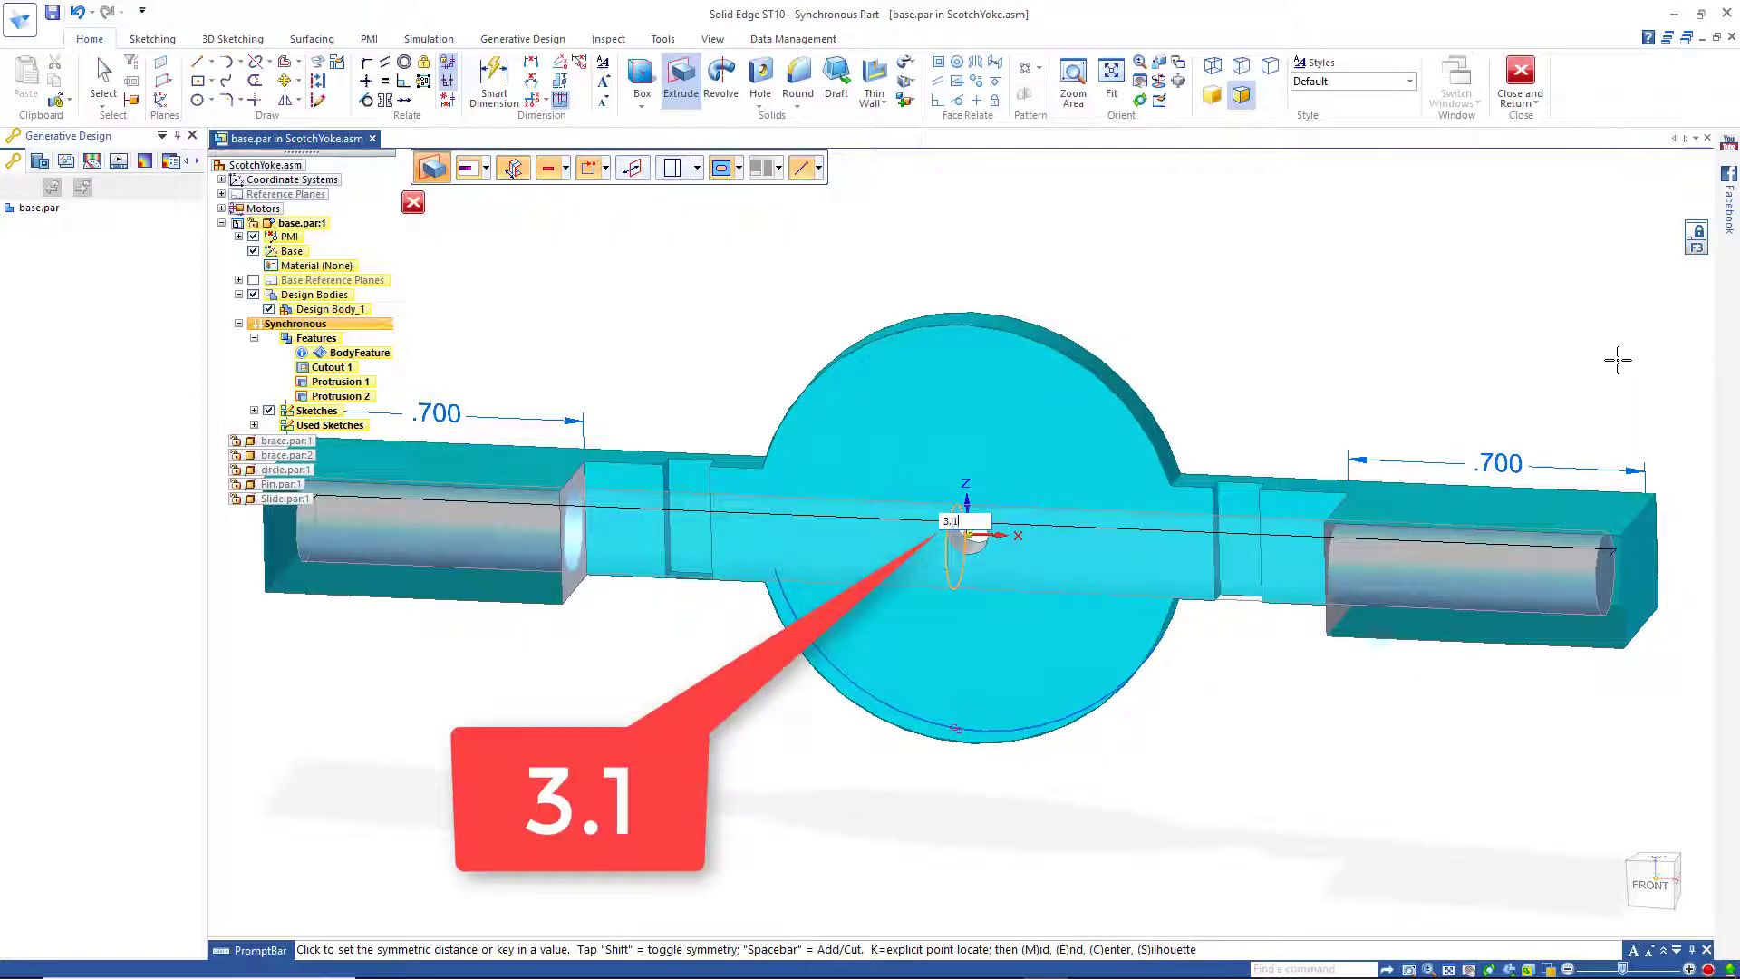
{"action": "key", "text": "Return"}
Finish in-place editing of the base and return to the assembly.
{"action": "scroll", "coordinate": [1108, 632], "scroll_direction": "down", "scroll_amount": 3}
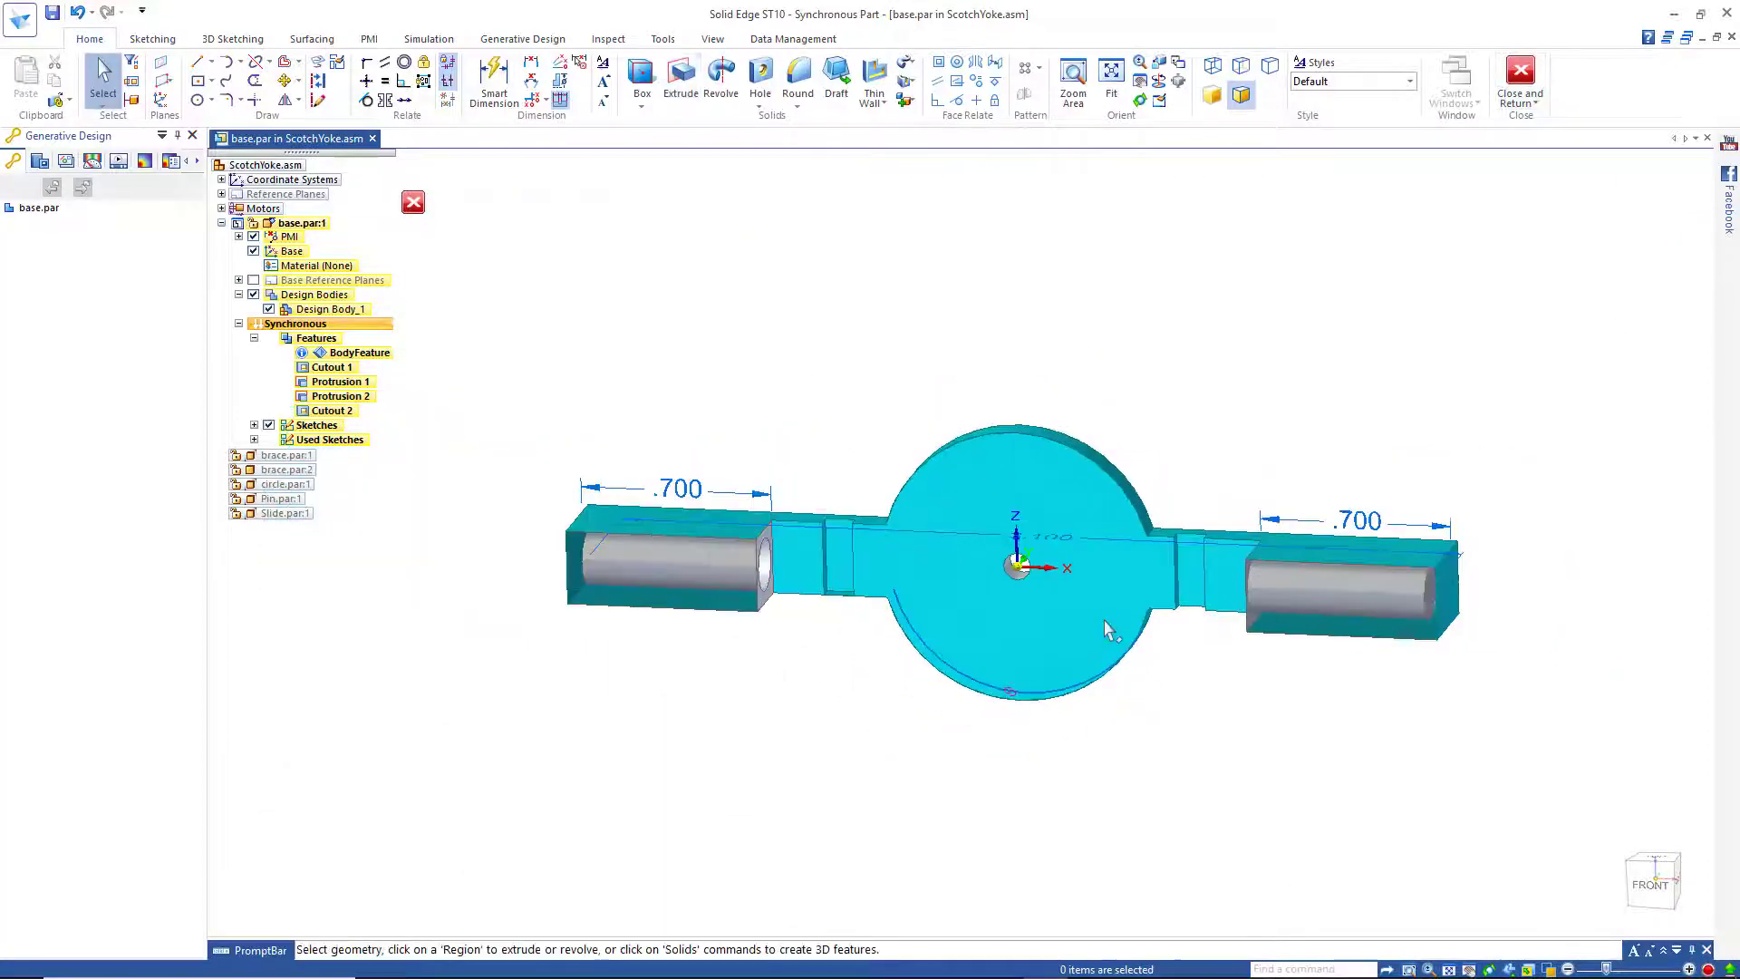
{"action": "middle_click_drag", "start_coordinate": [1108, 632], "coordinate": [1015, 635]}
{"action": "left_click", "coordinate": [413, 203]}
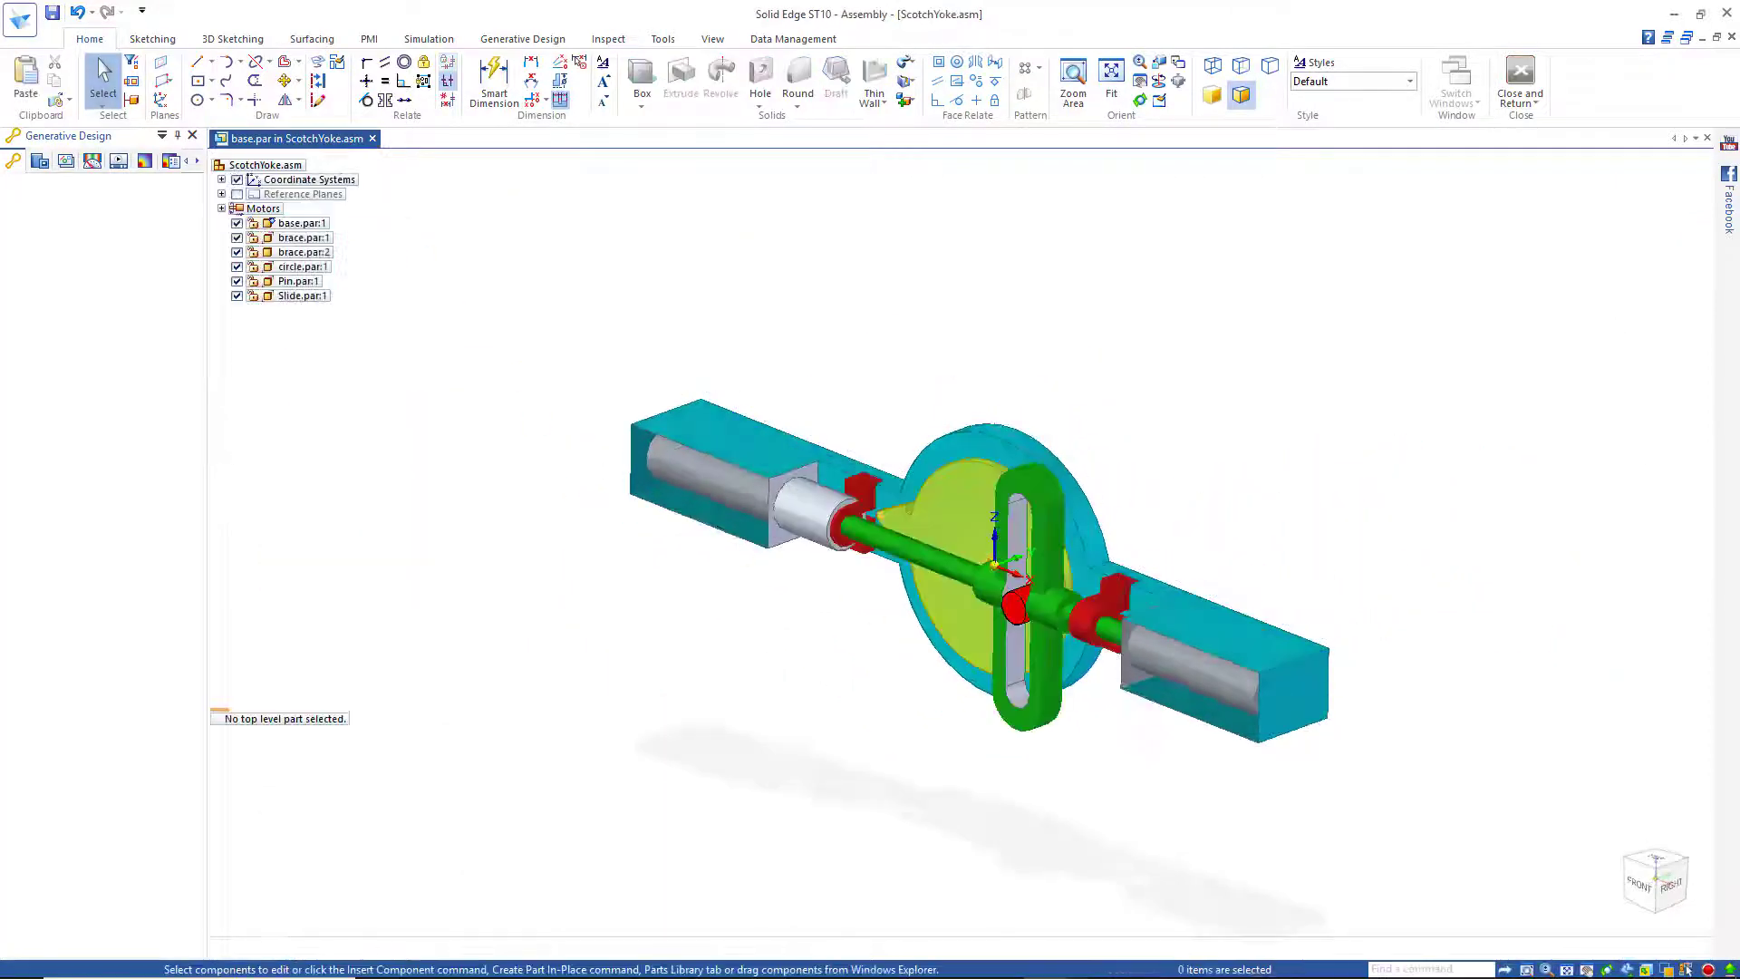
Apply the Yellow (clear) face style to the base part.
{"action": "left_click", "coordinate": [1157, 641]}
{"action": "left_click", "coordinate": [559, 41]}
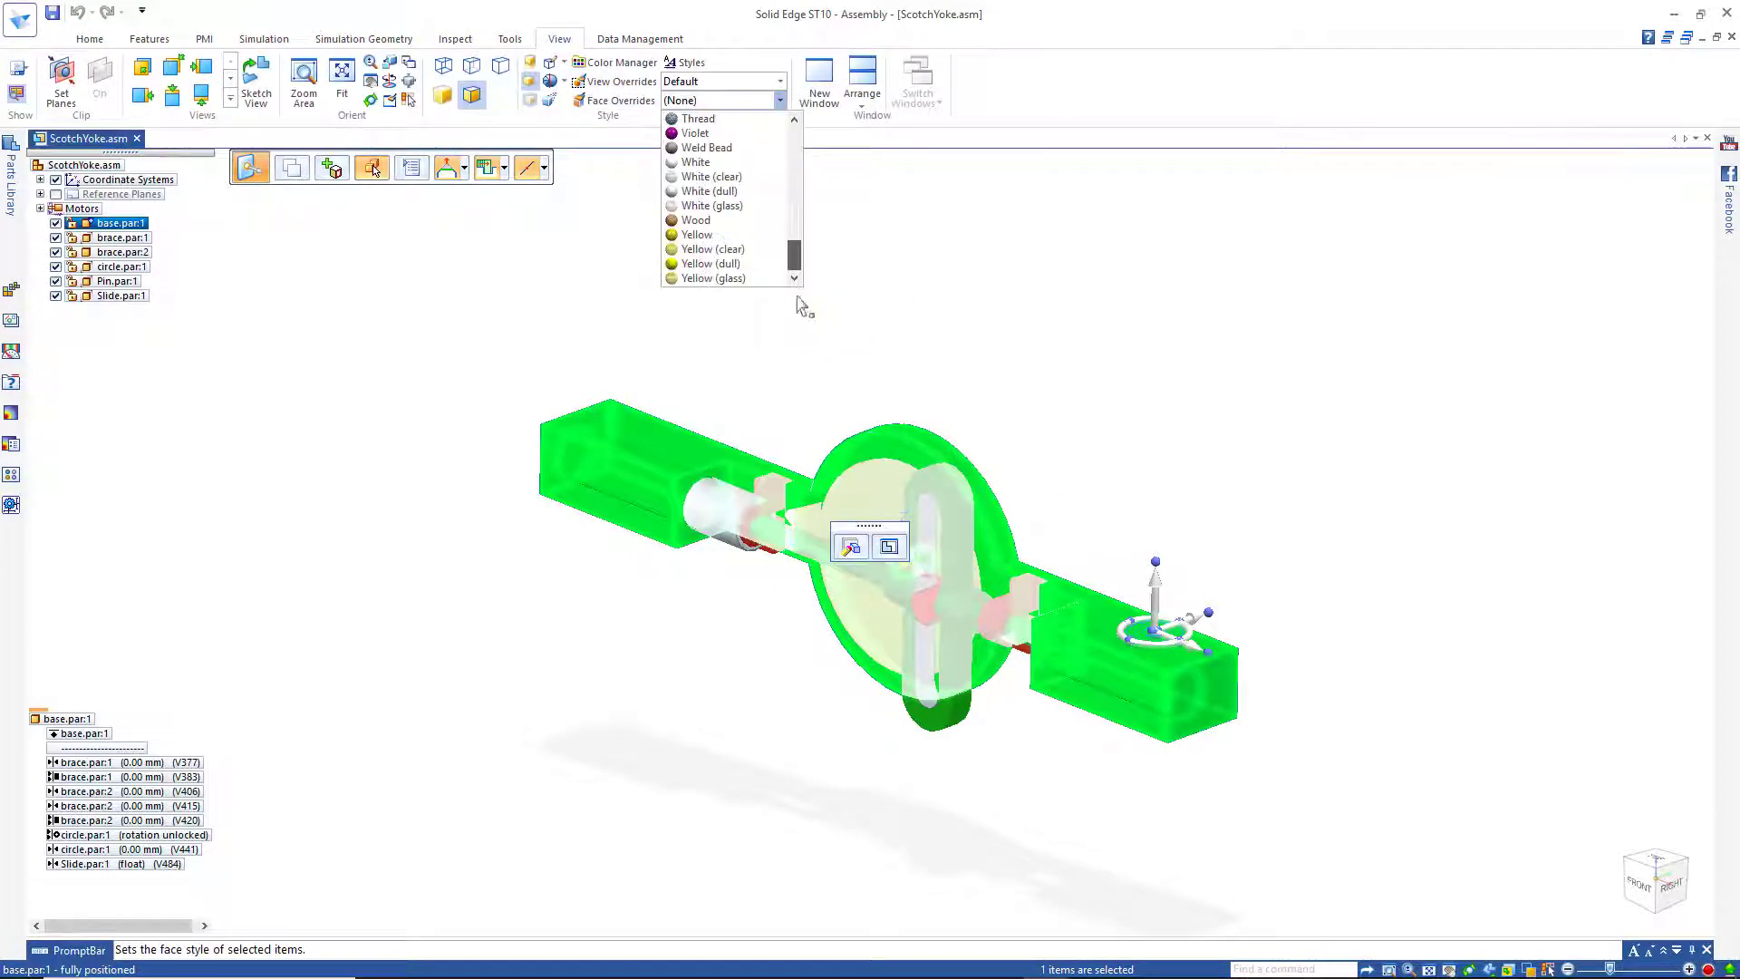
{"action": "left_click", "coordinate": [713, 249]}
{"action": "left_click", "coordinate": [894, 311]}
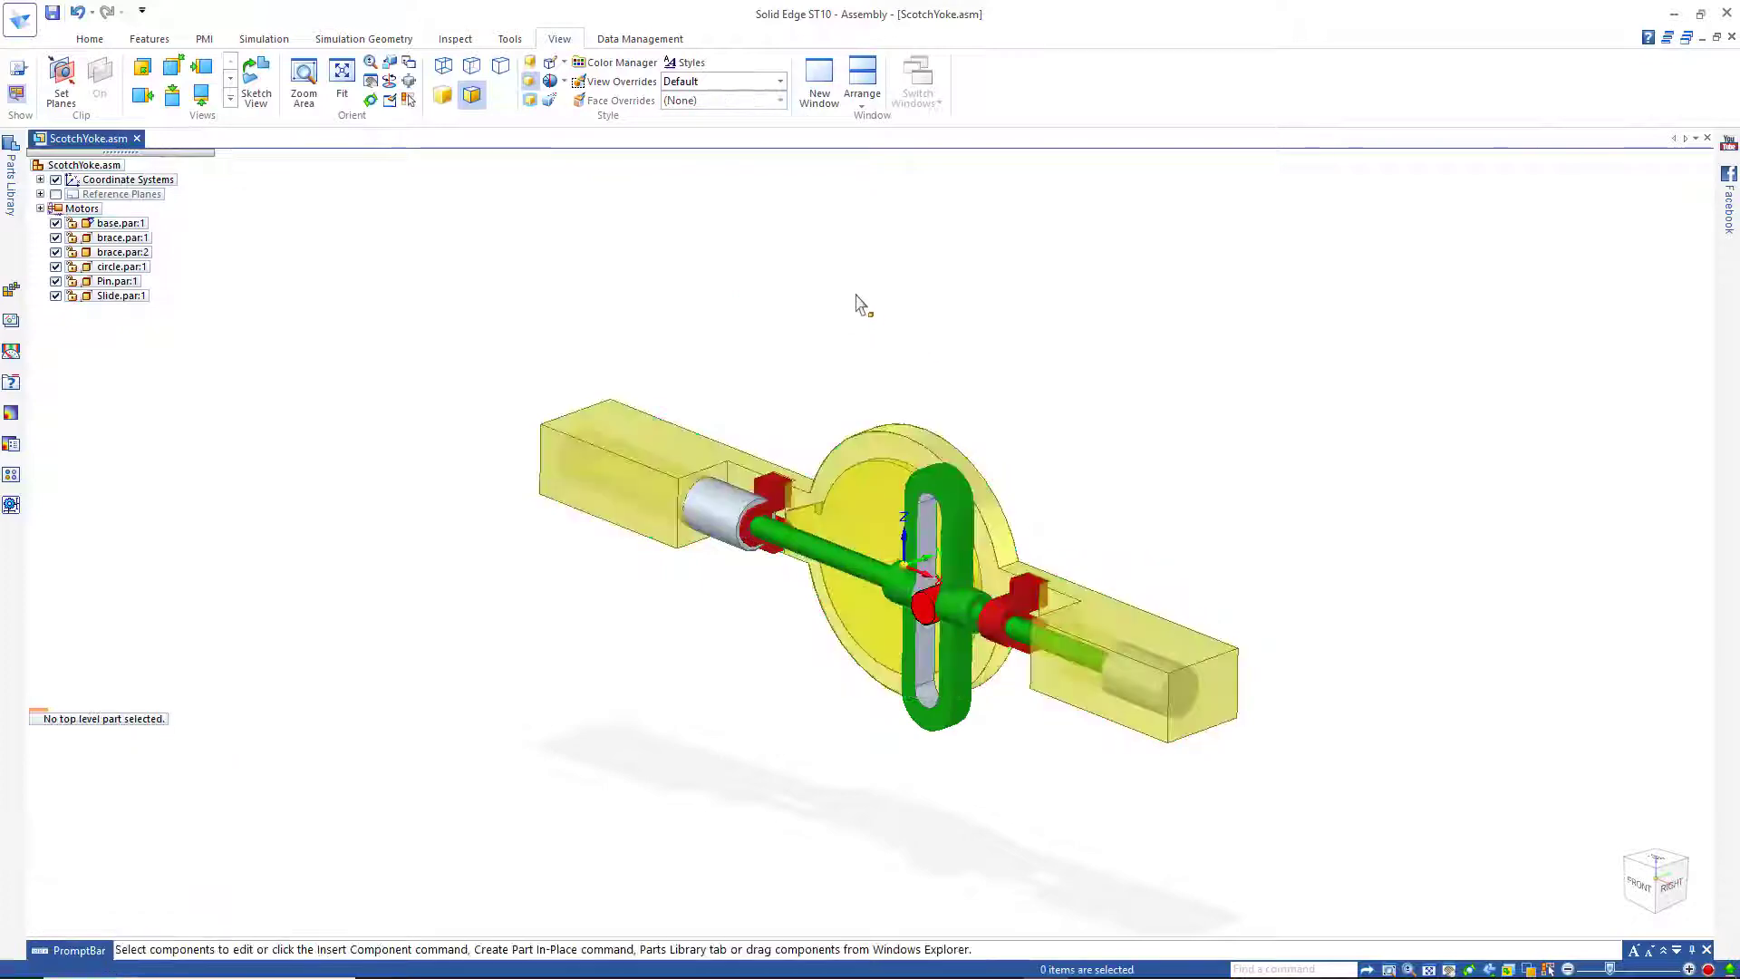
Fit the assembly in the view and play its motor simulation.
{"action": "left_click", "coordinate": [342, 78]}
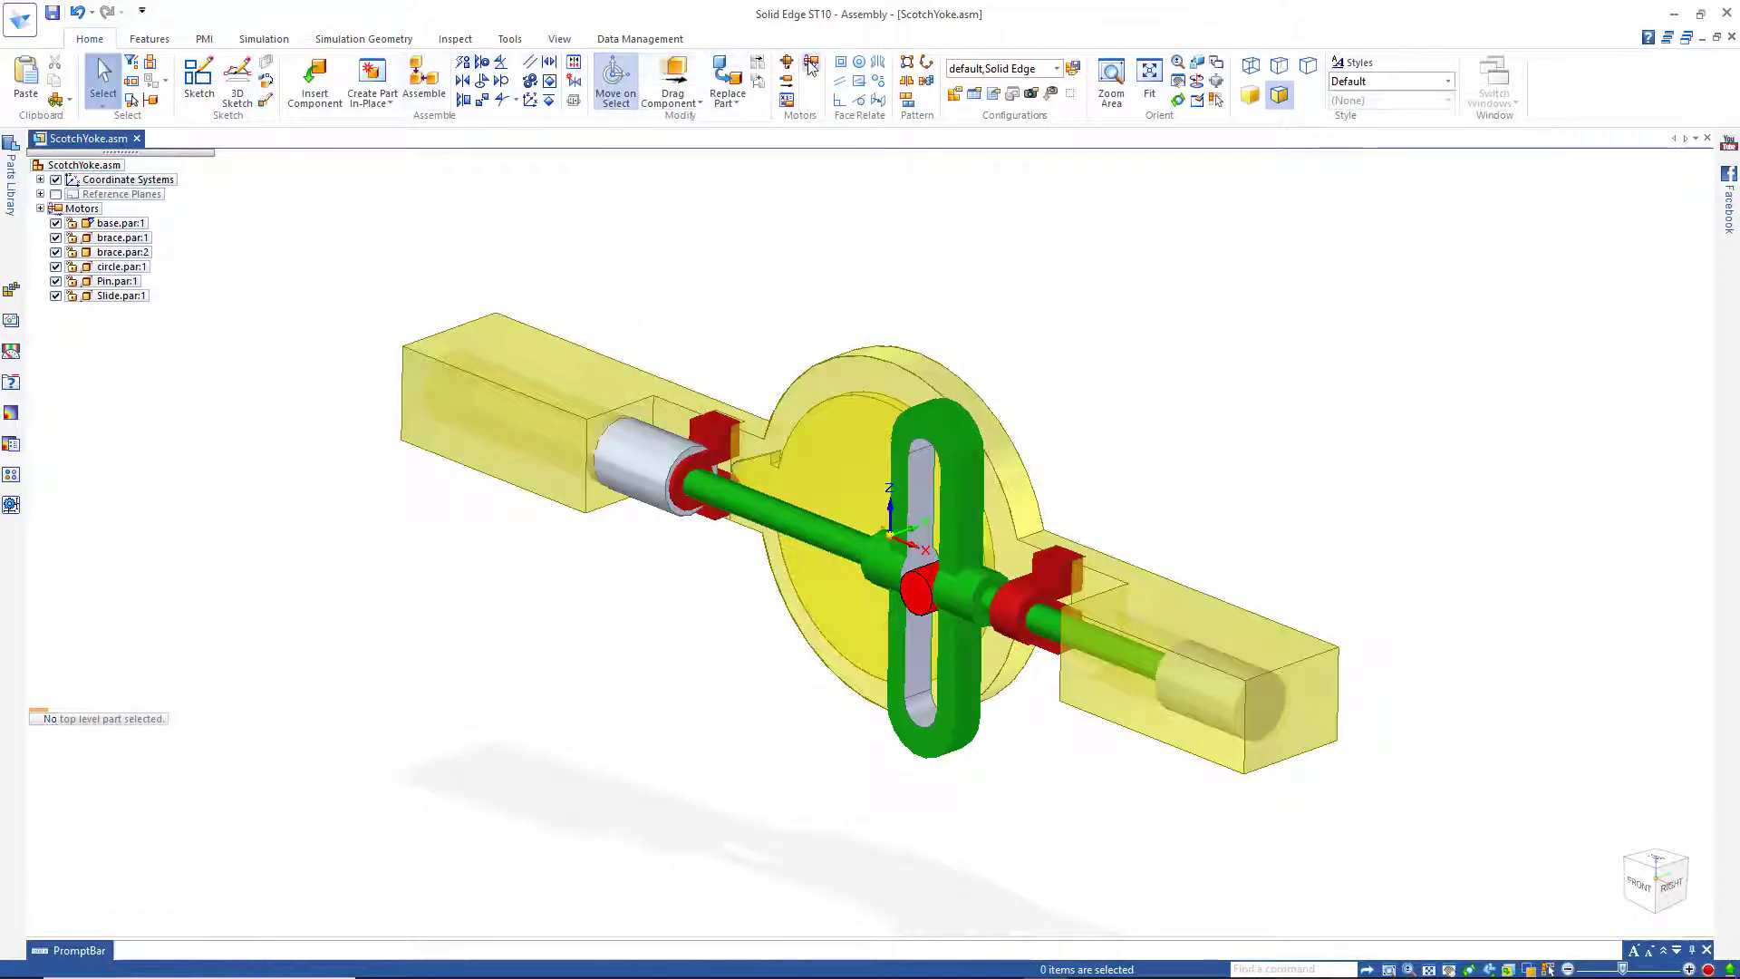
{"action": "left_click", "coordinate": [809, 65]}
{"action": "left_click", "coordinate": [523, 835]}
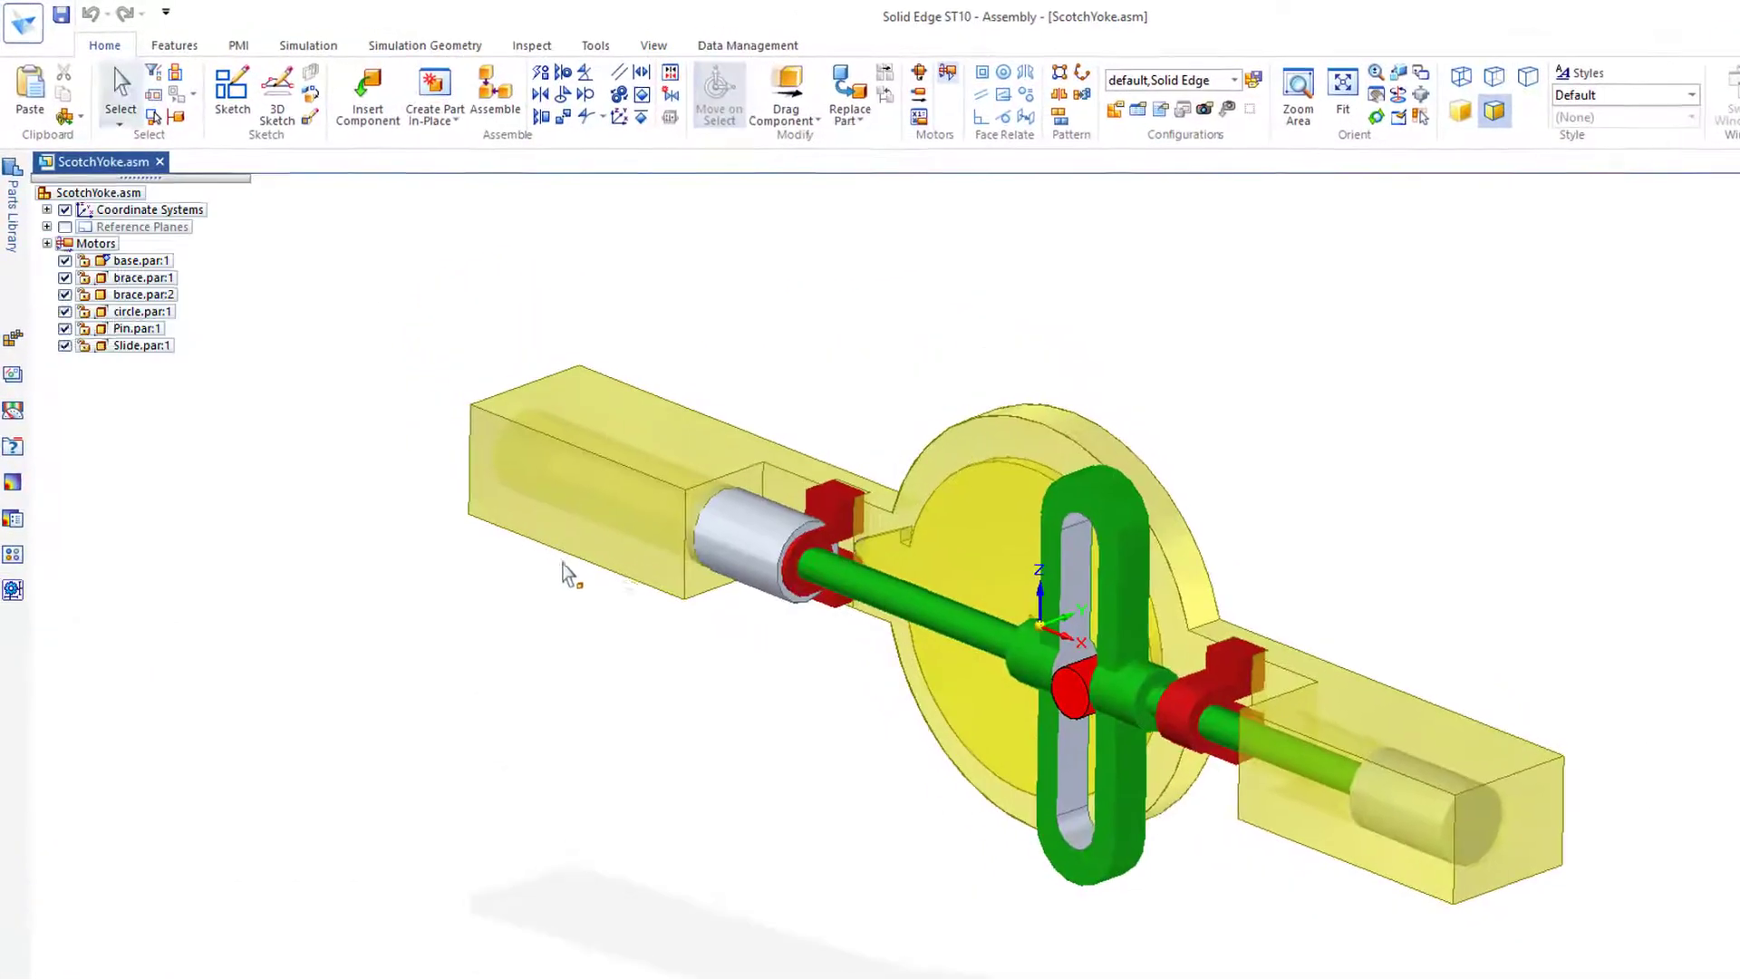
Edit the slide in place, move the inner face of the -X piston .17 in toward its outer end, and return to the assembly.
{"action": "left_click", "coordinate": [775, 560]}
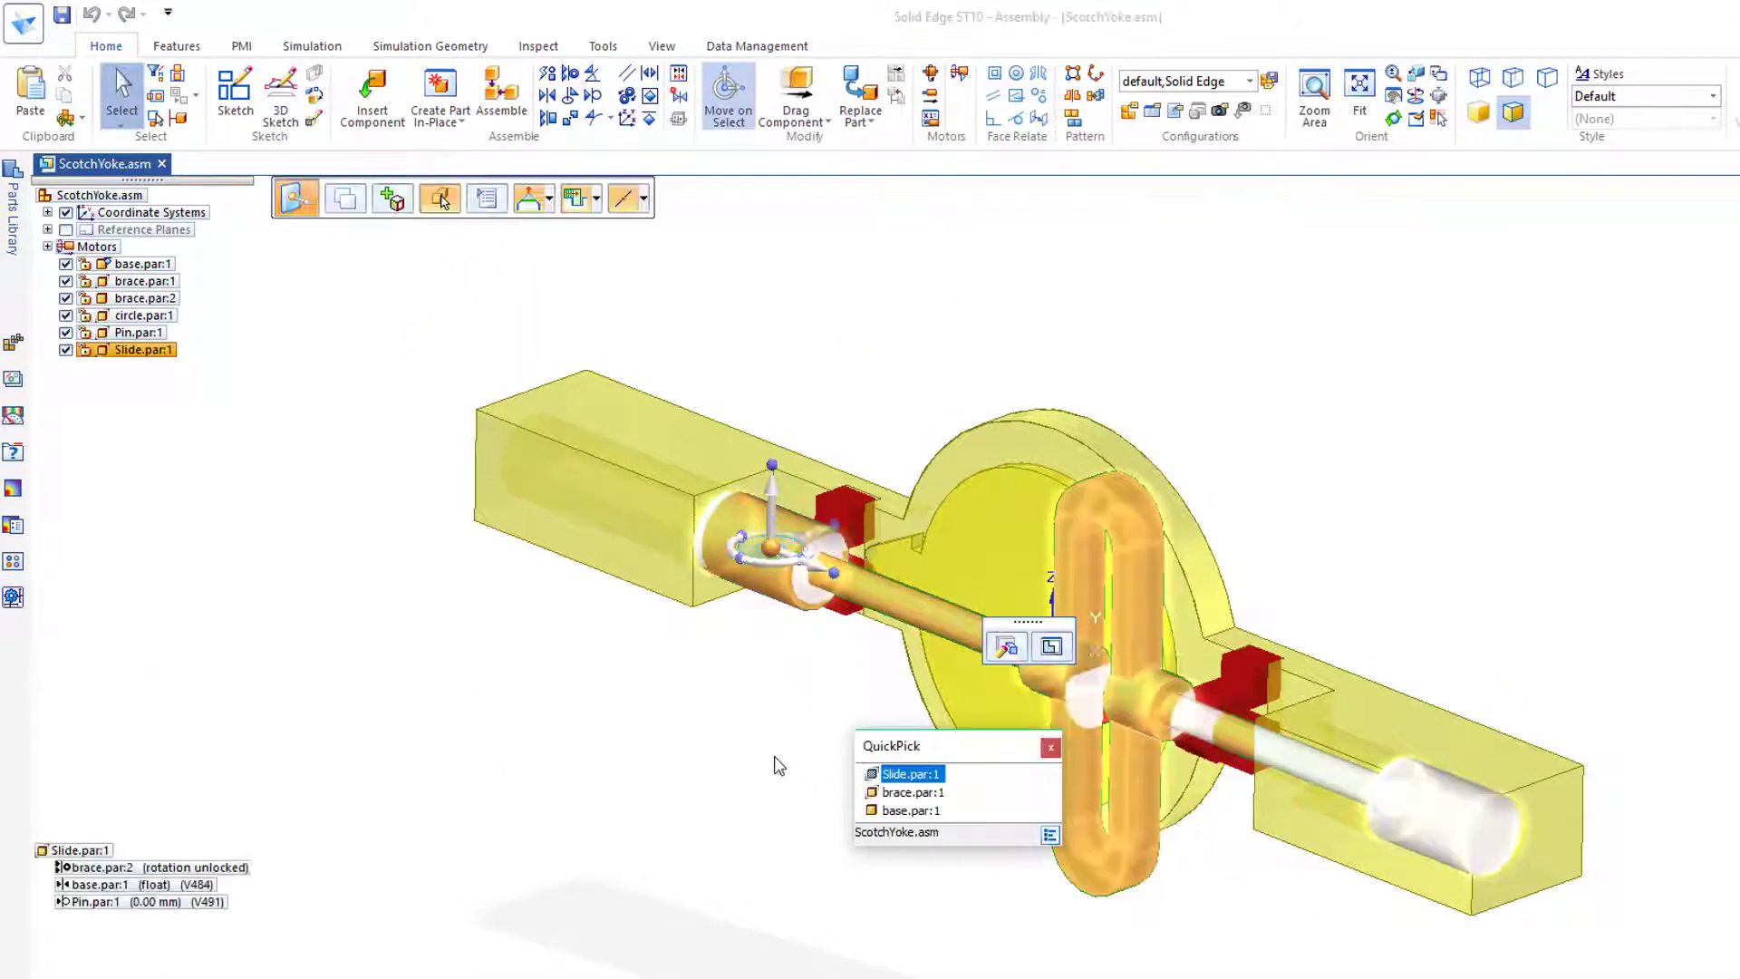
{"action": "left_click", "coordinate": [771, 731]}
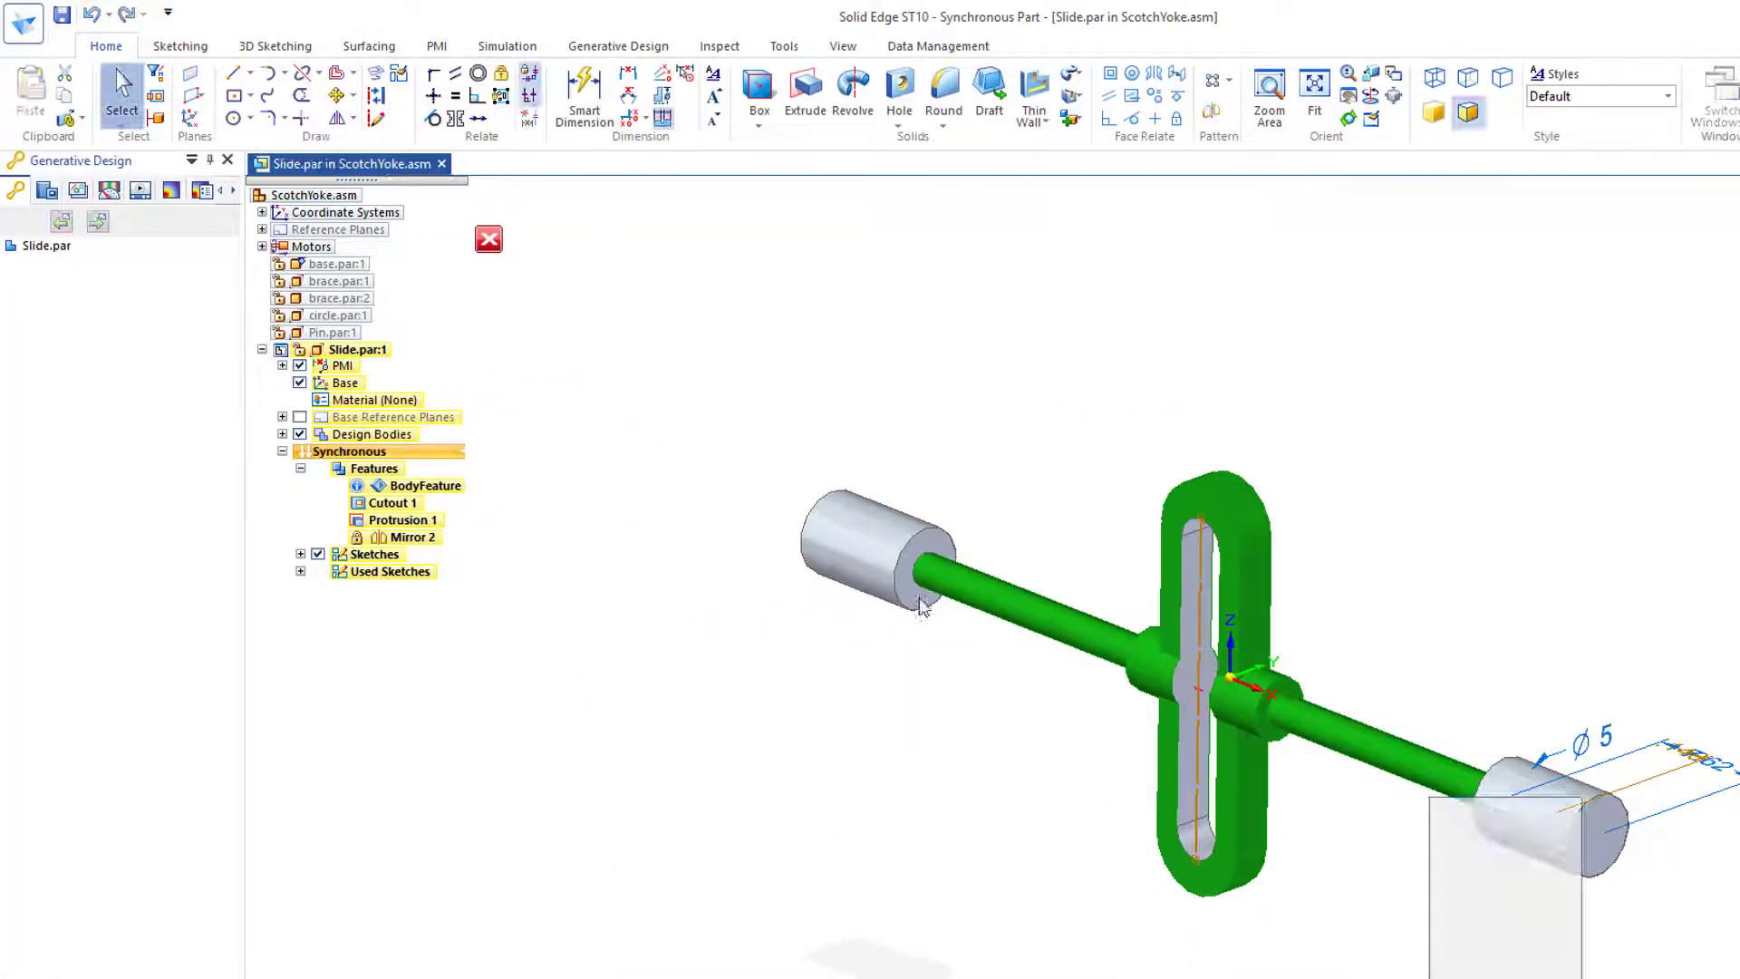
{"action": "left_click", "coordinate": [920, 600]}
{"action": "left_click", "coordinate": [957, 619]}
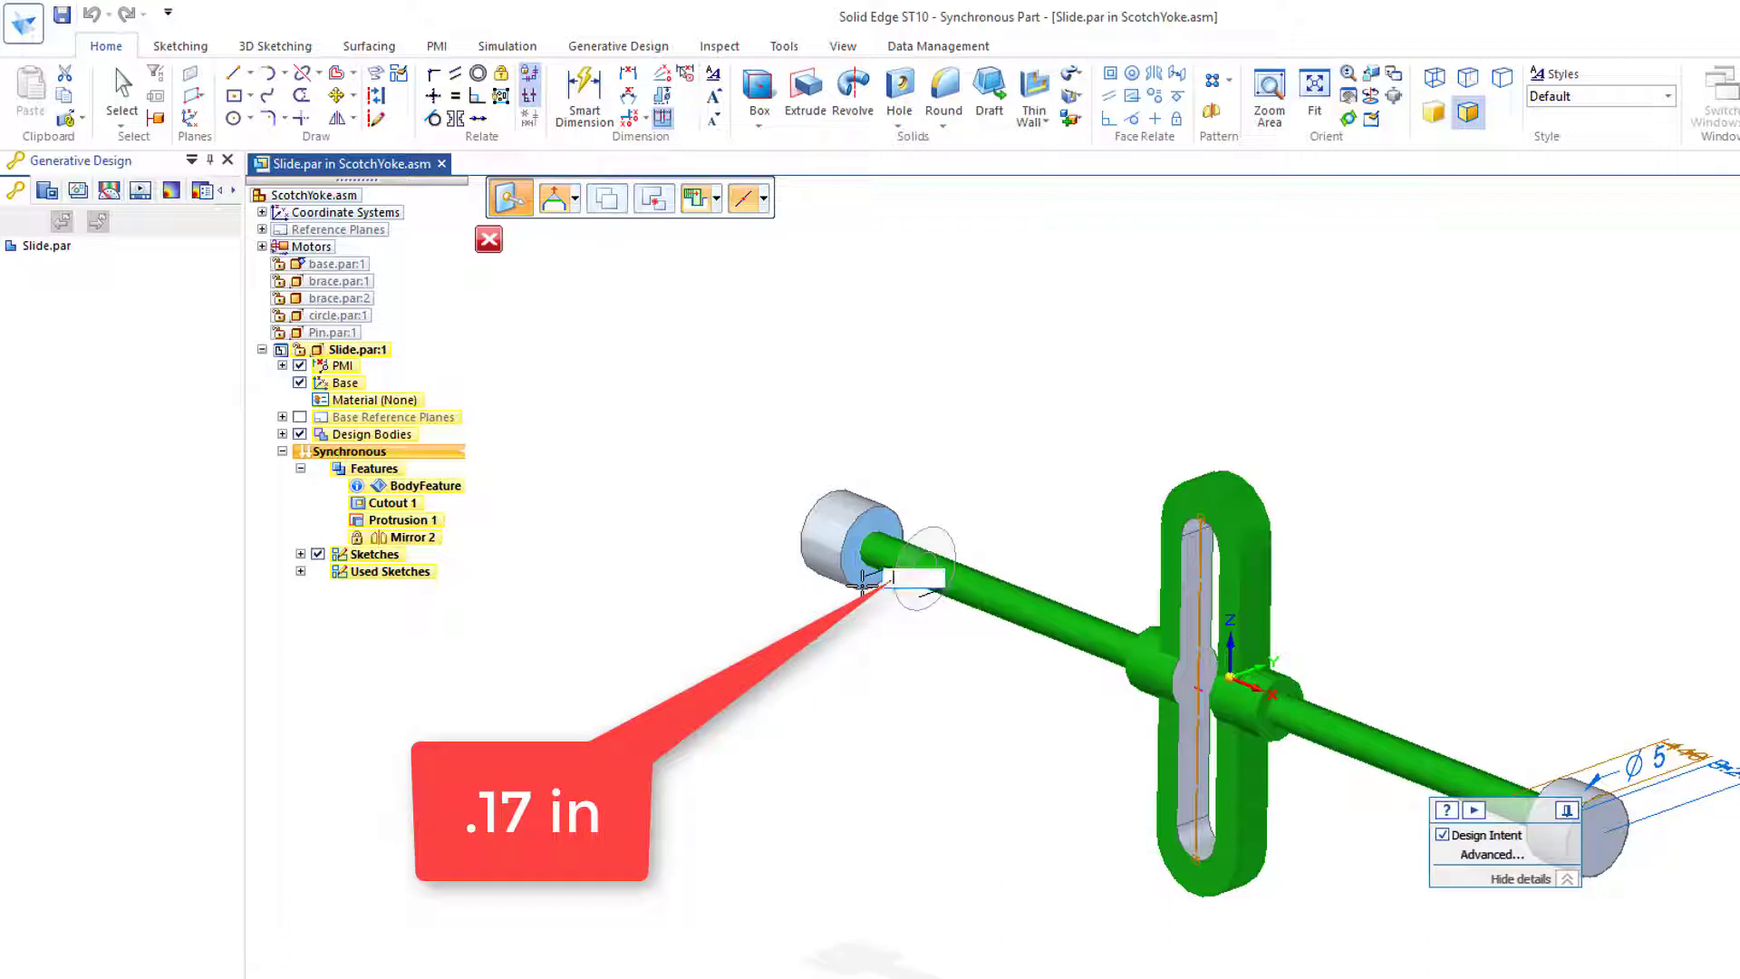
{"action": "key", "text": "Return"}
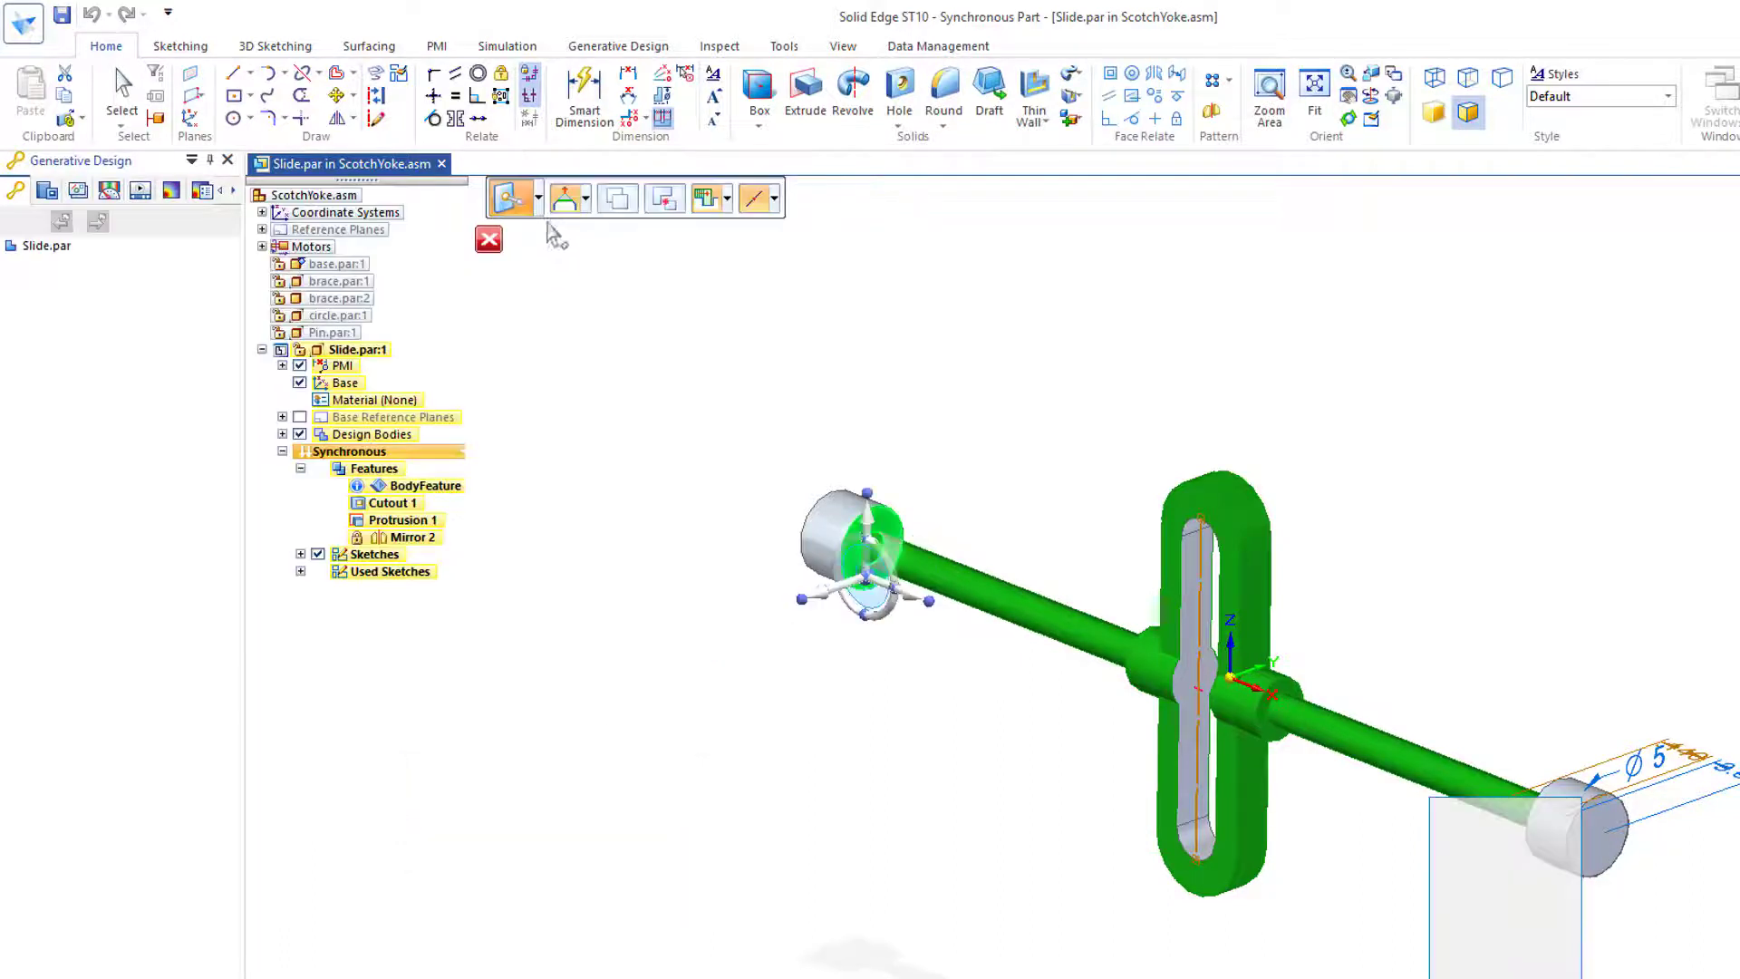
{"action": "left_click", "coordinate": [488, 240]}
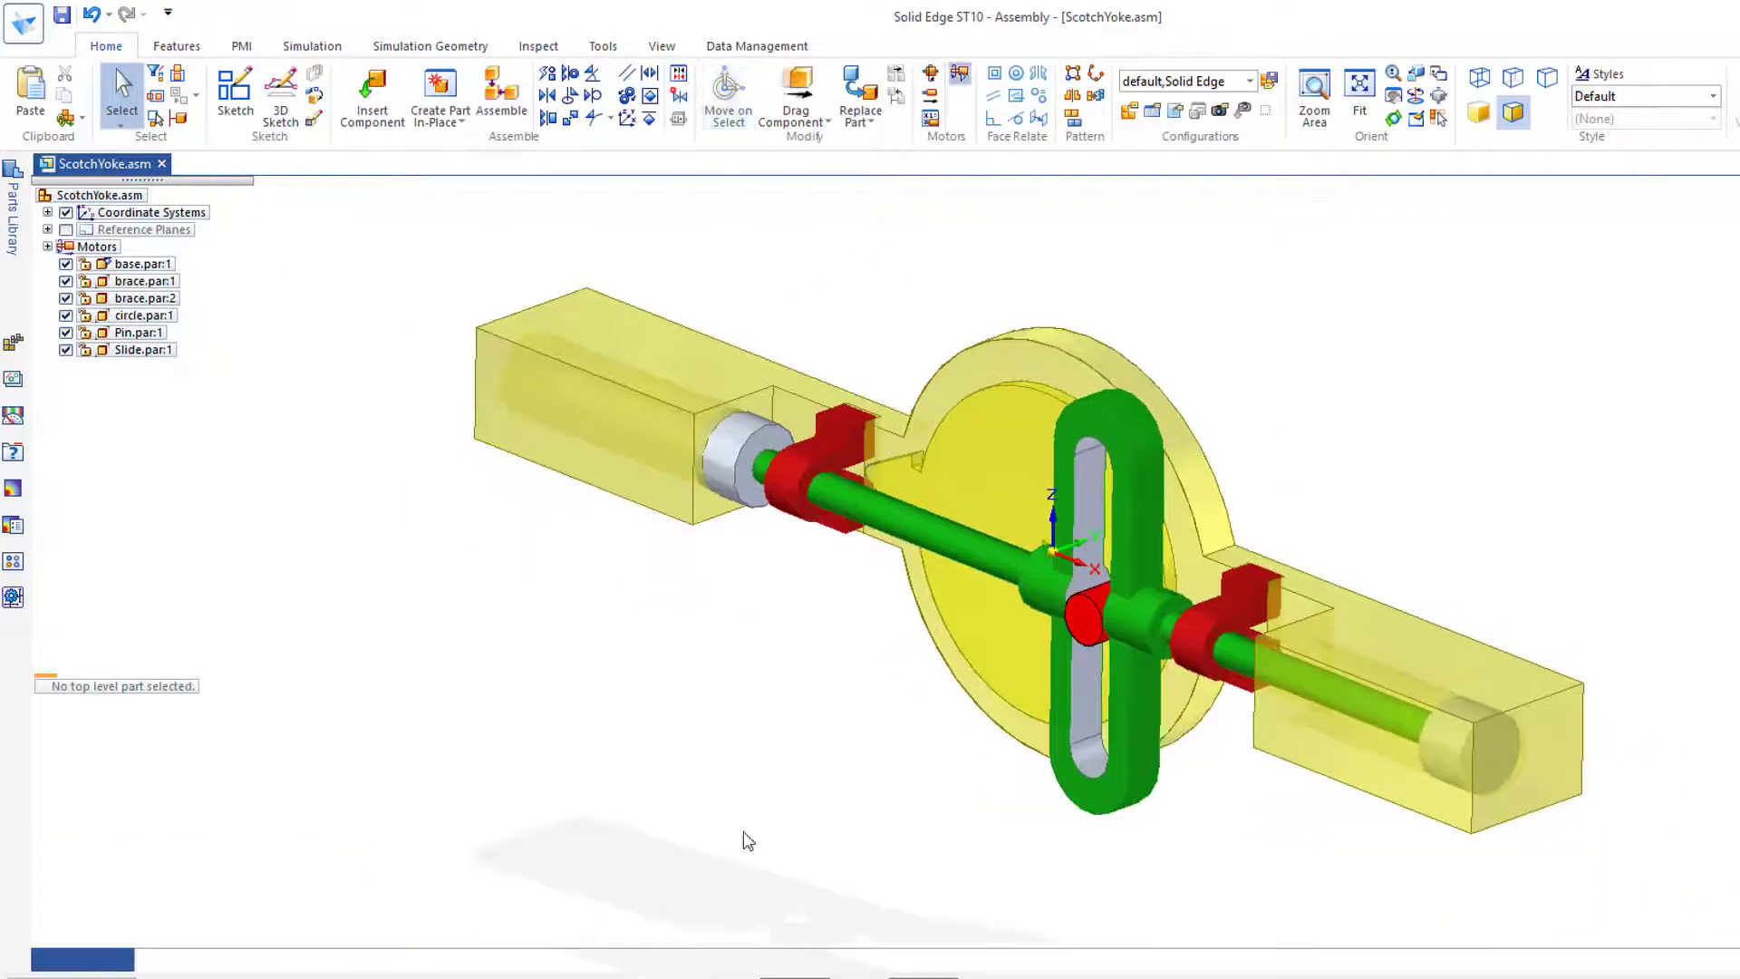
Replay the motor simulation and examine the shortened pistons moving inside the transparent base from several angles.
{"action": "scroll", "coordinate": [927, 699], "scroll_direction": "up", "scroll_amount": 2}
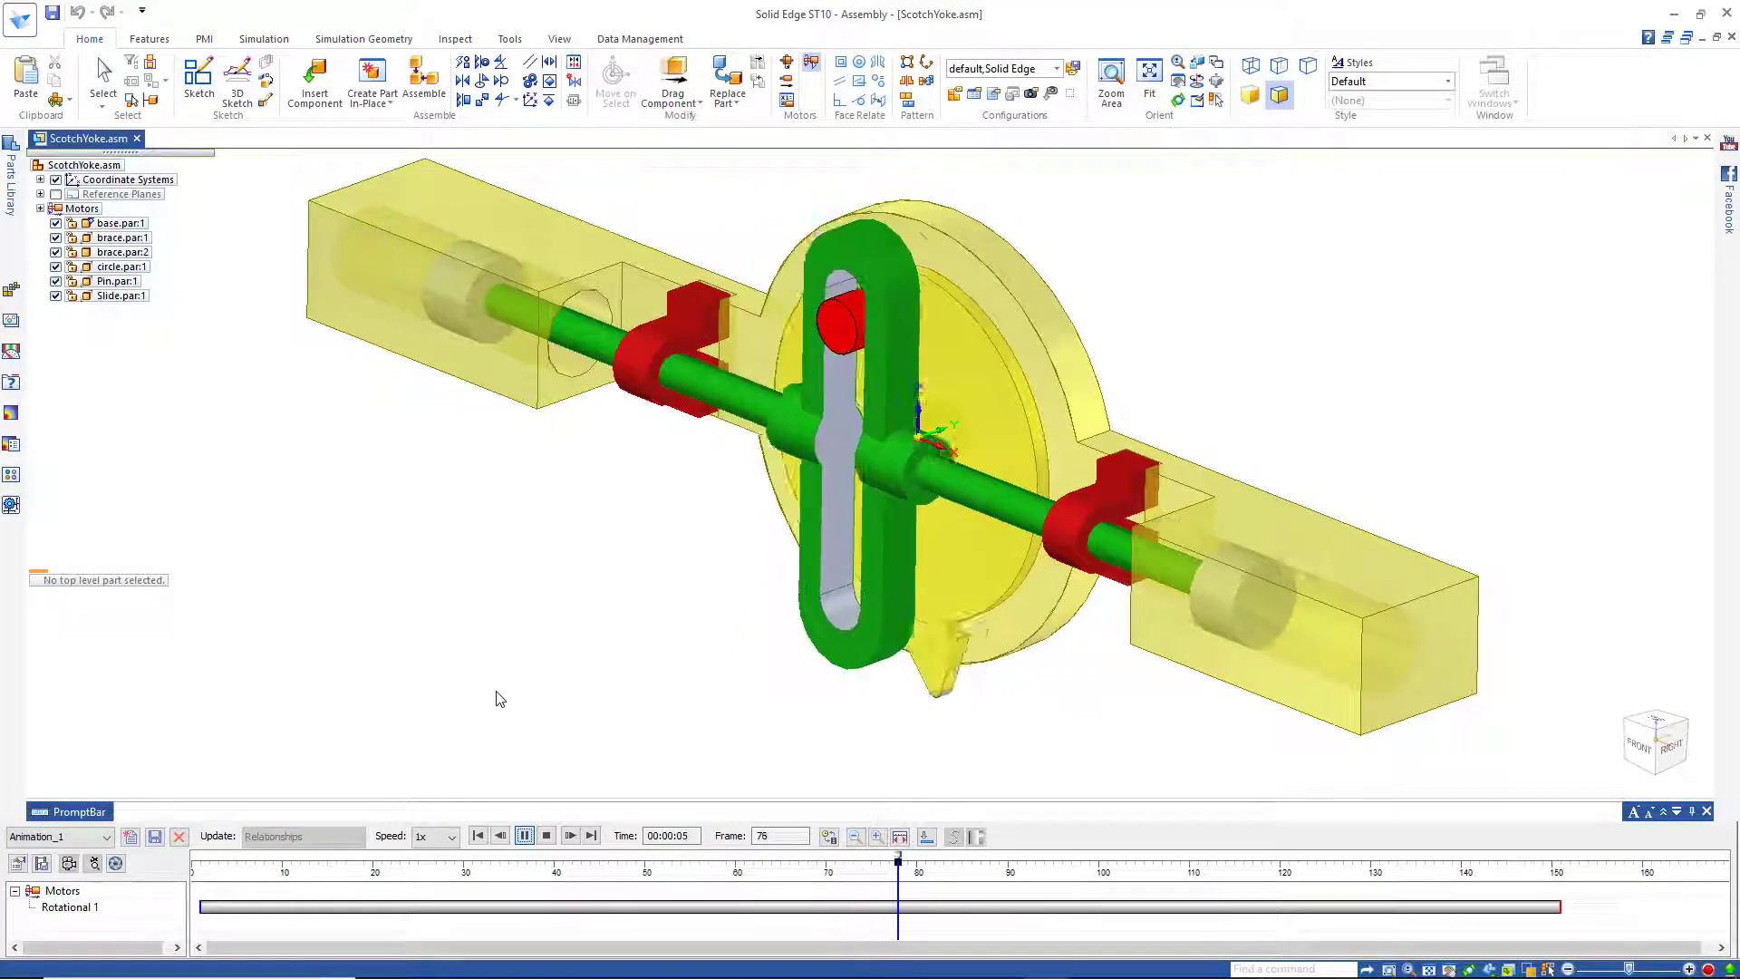
{"action": "middle_click_drag", "start_coordinate": [500, 699], "coordinate": [682, 641]}
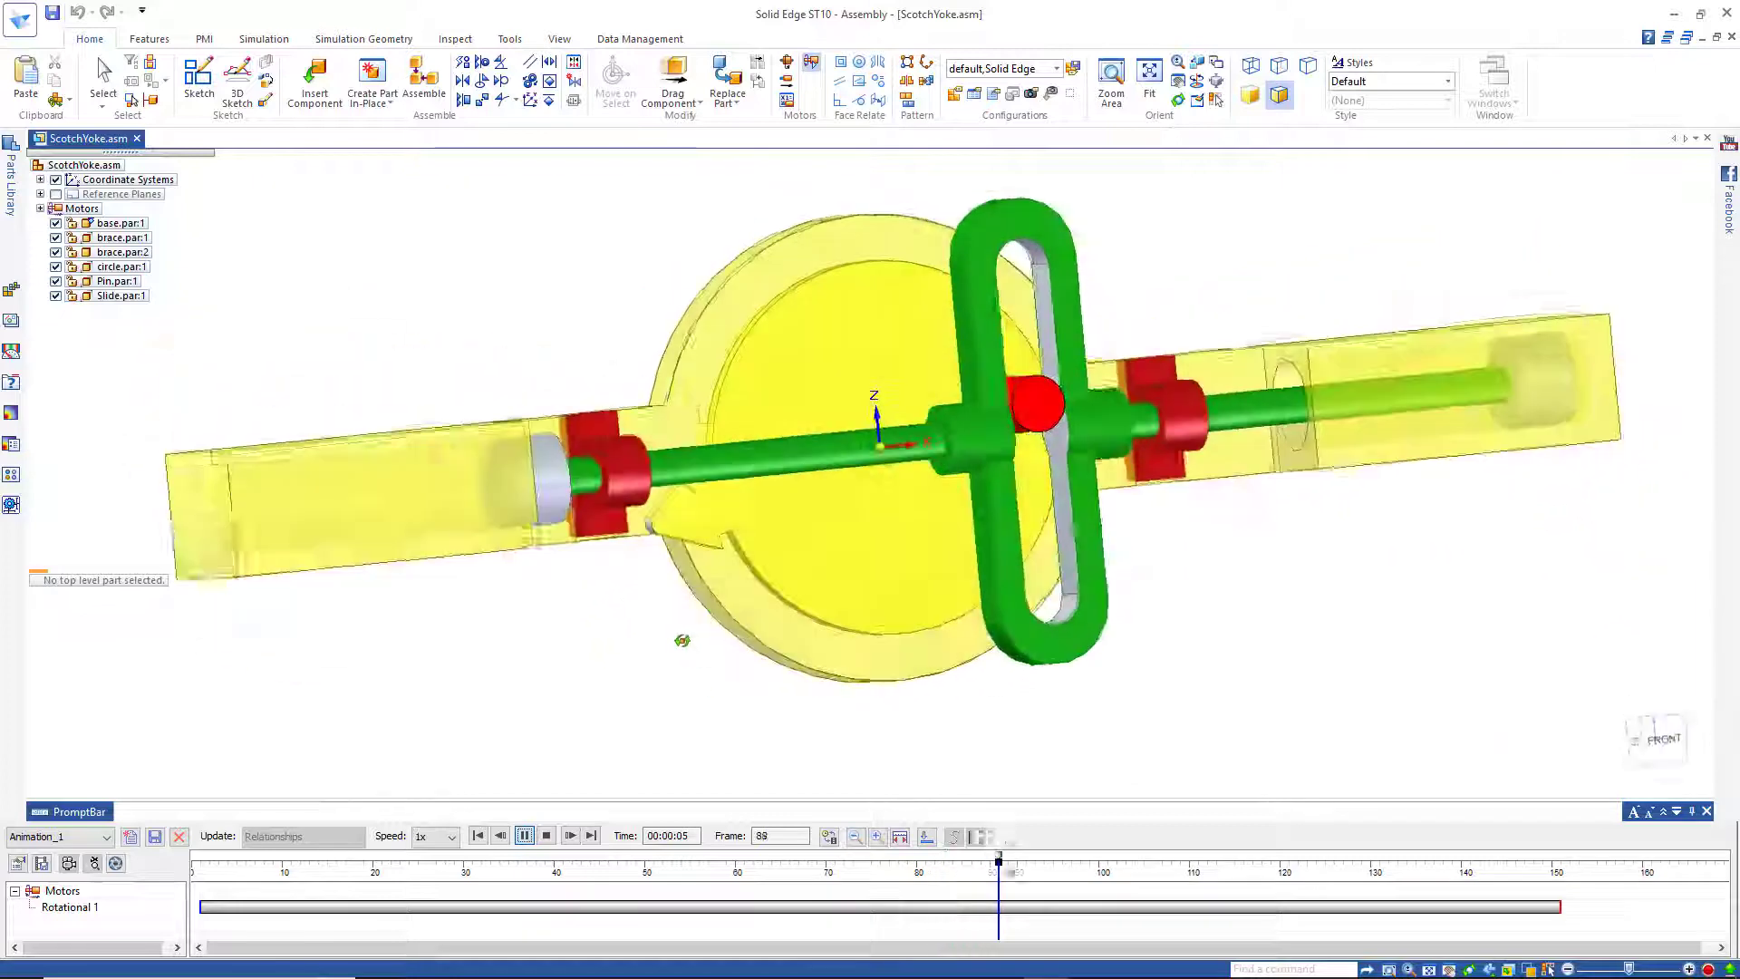